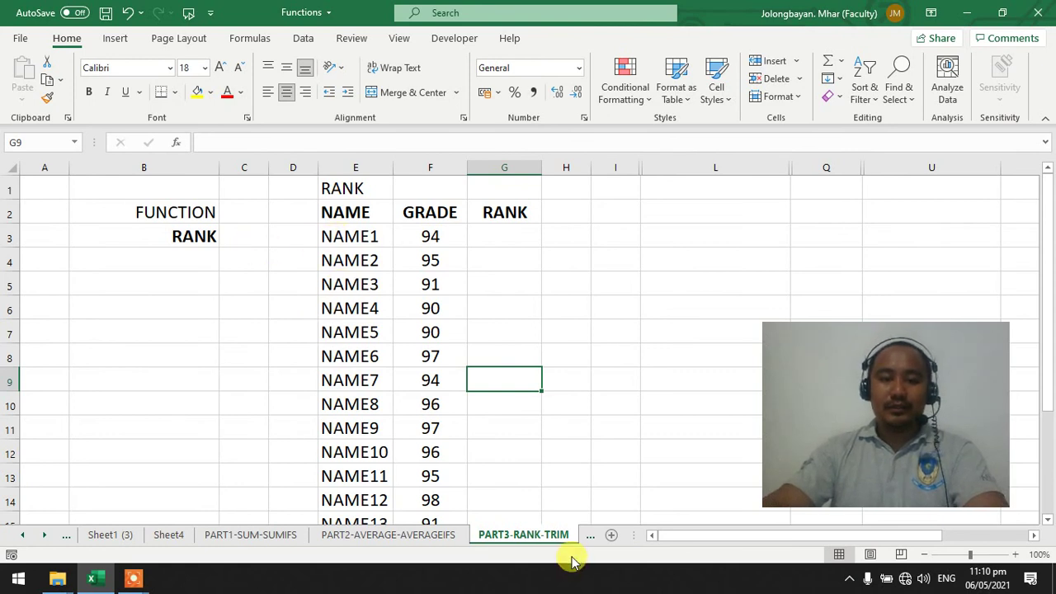
left_click(192, 233)
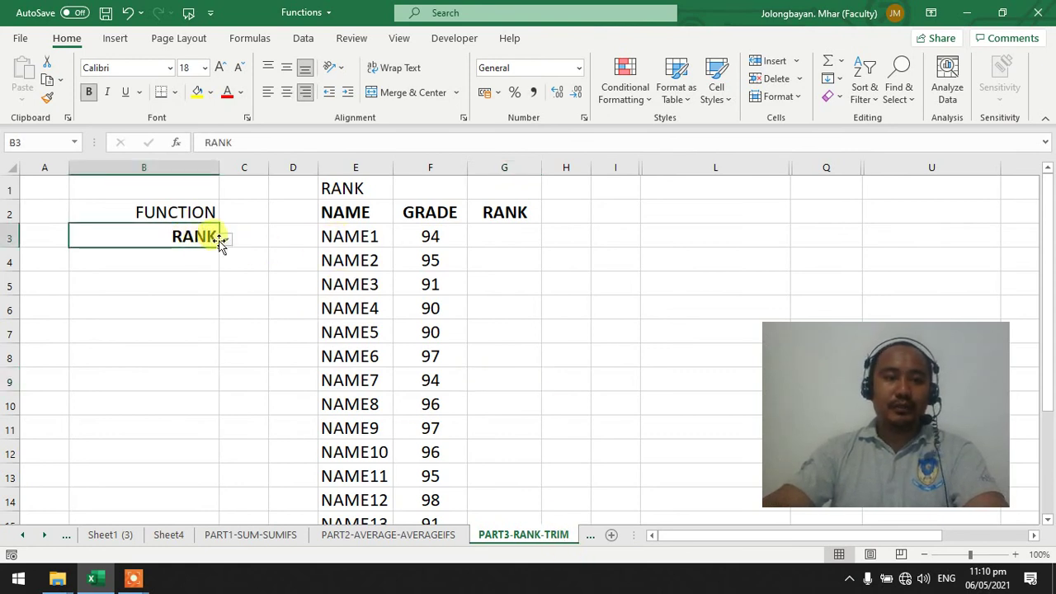
left_click(225, 239)
left_click_drag(229, 283, 230, 279)
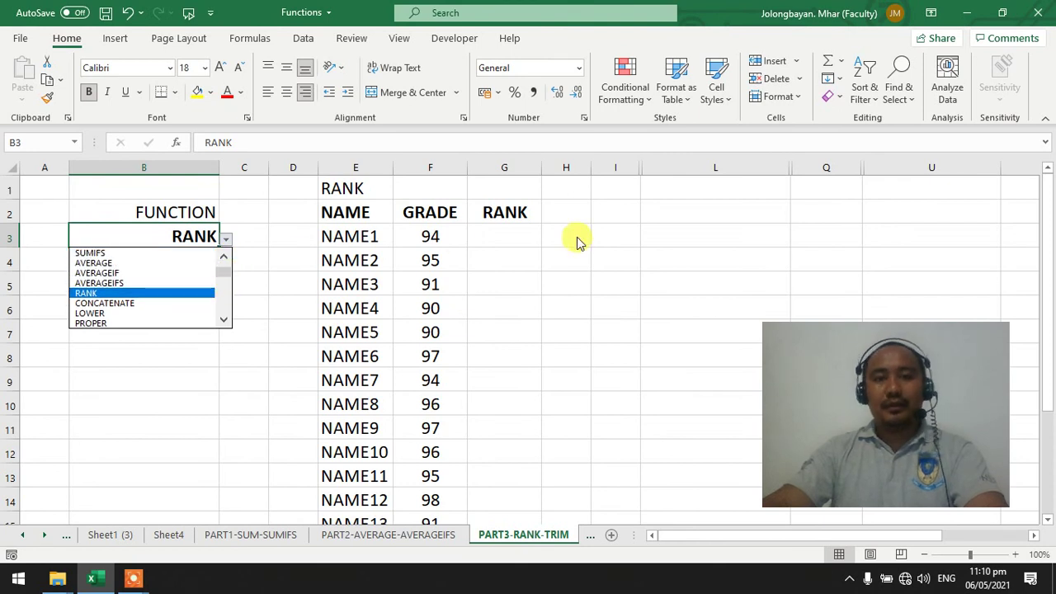
left_click(540, 230)
Step: Start a RANK formula in cell G3 with NAME1's grade in F3 as the number to rank
left_click(540, 237)
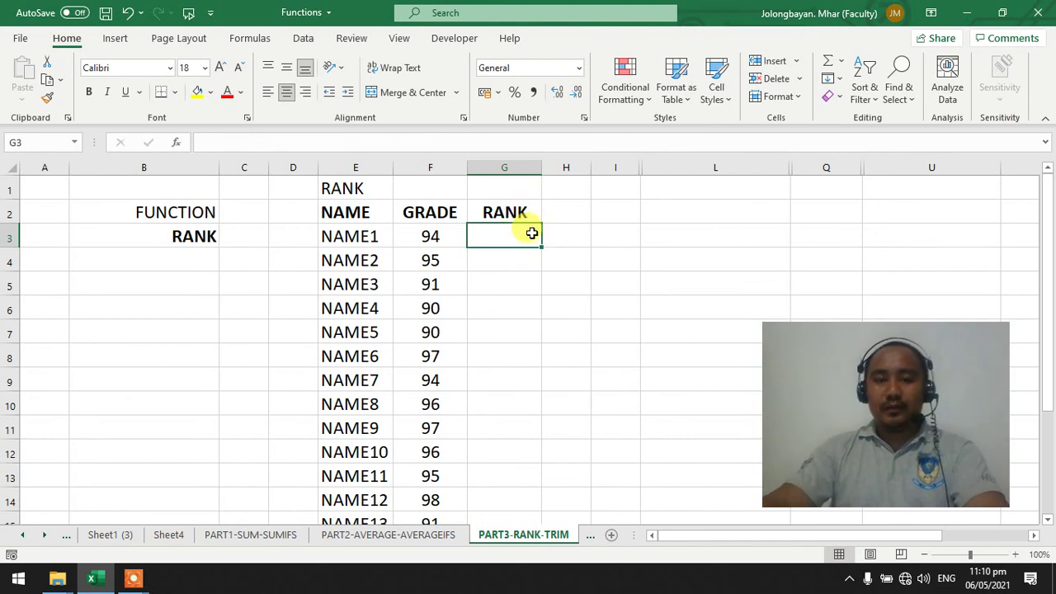
type("=")
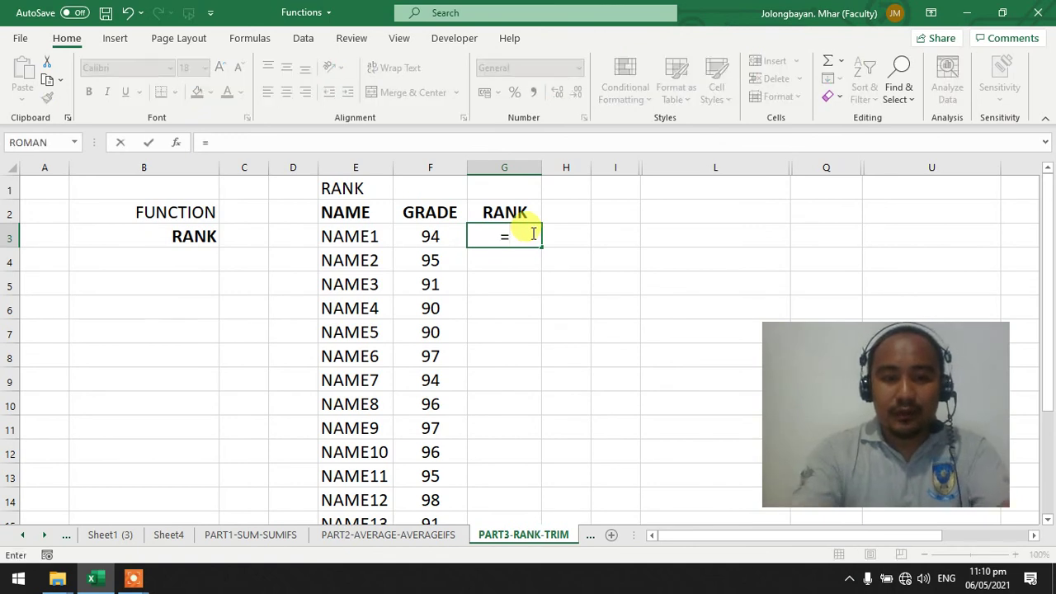
type("RANK")
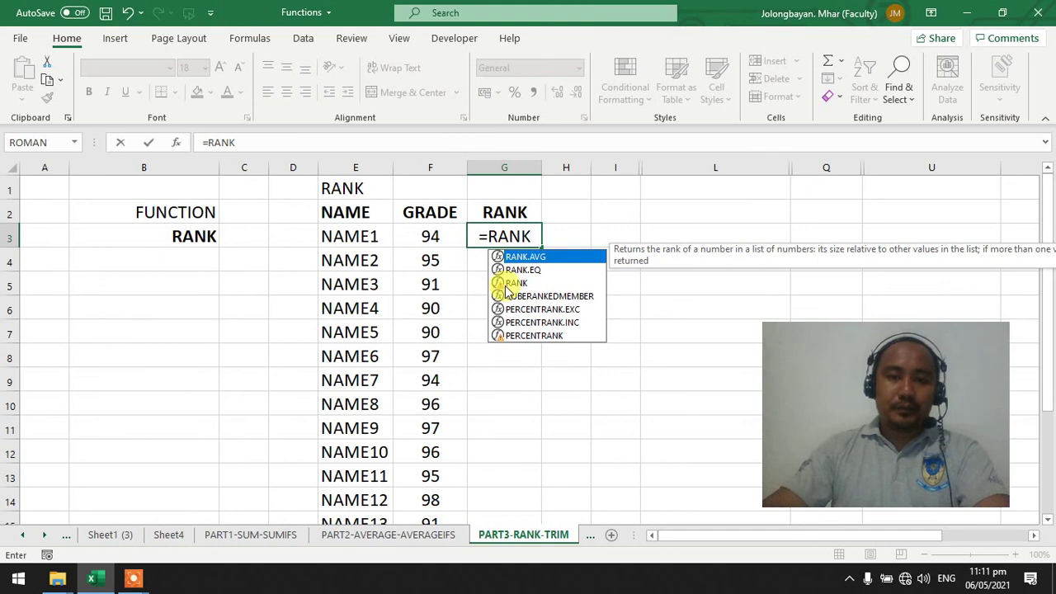
left_click(513, 283)
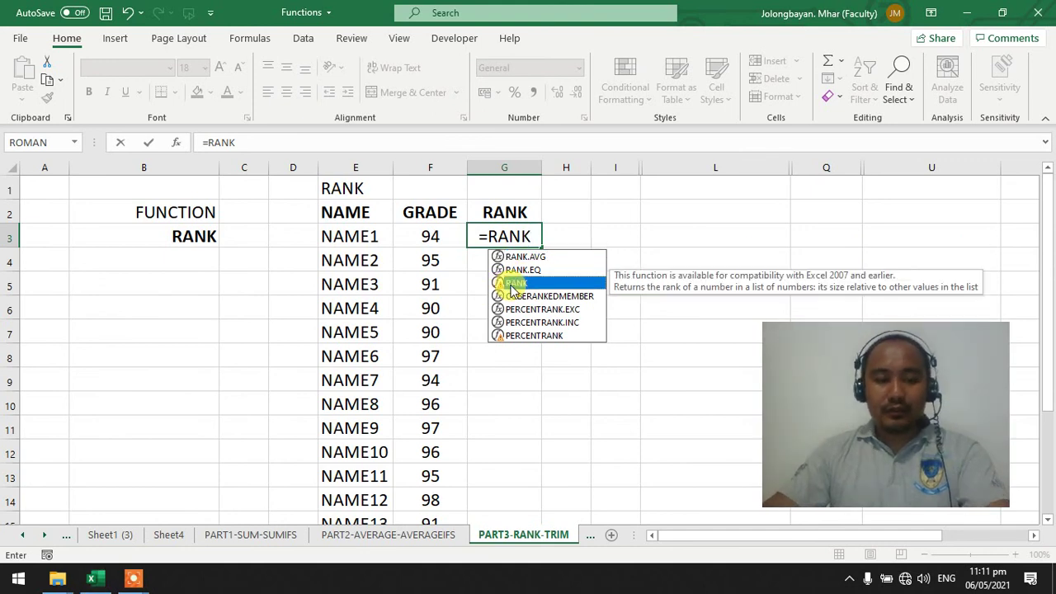
double_click(514, 283)
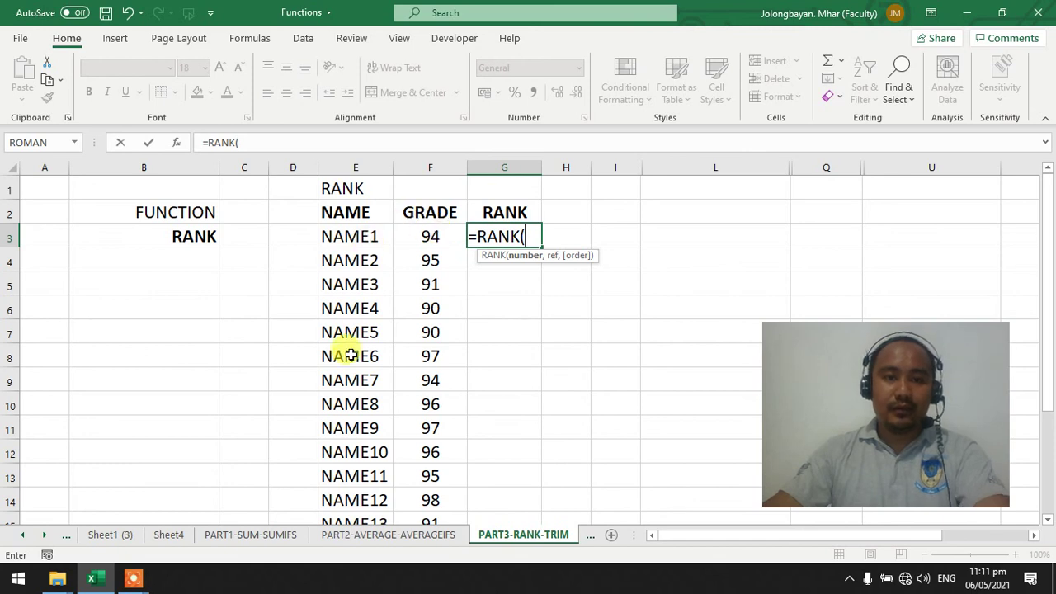
scroll(429, 369, "down", 1)
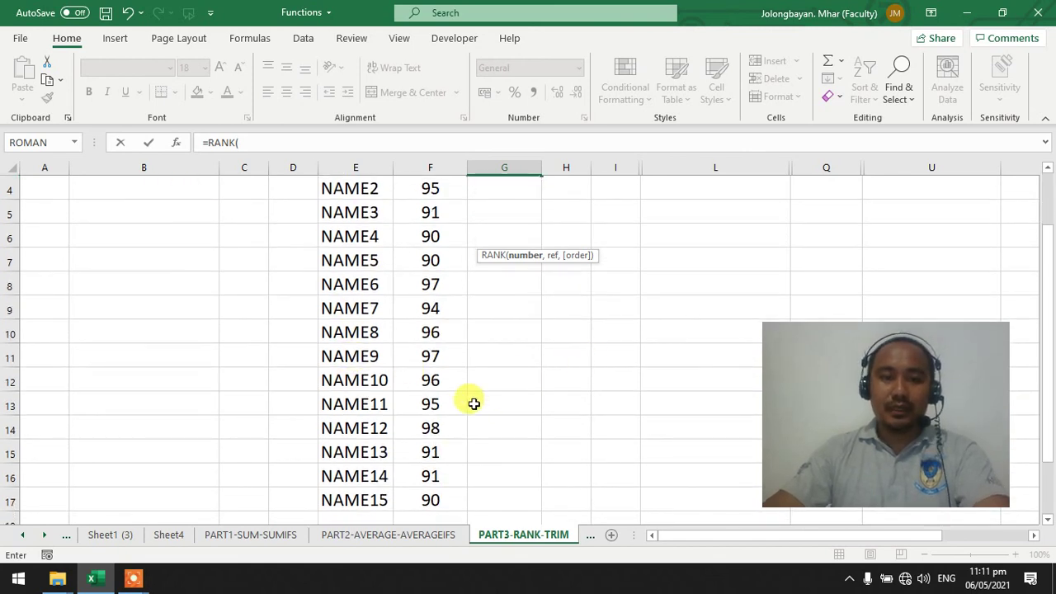
scroll(454, 354, "up", 1)
scroll(437, 326, "down", 2)
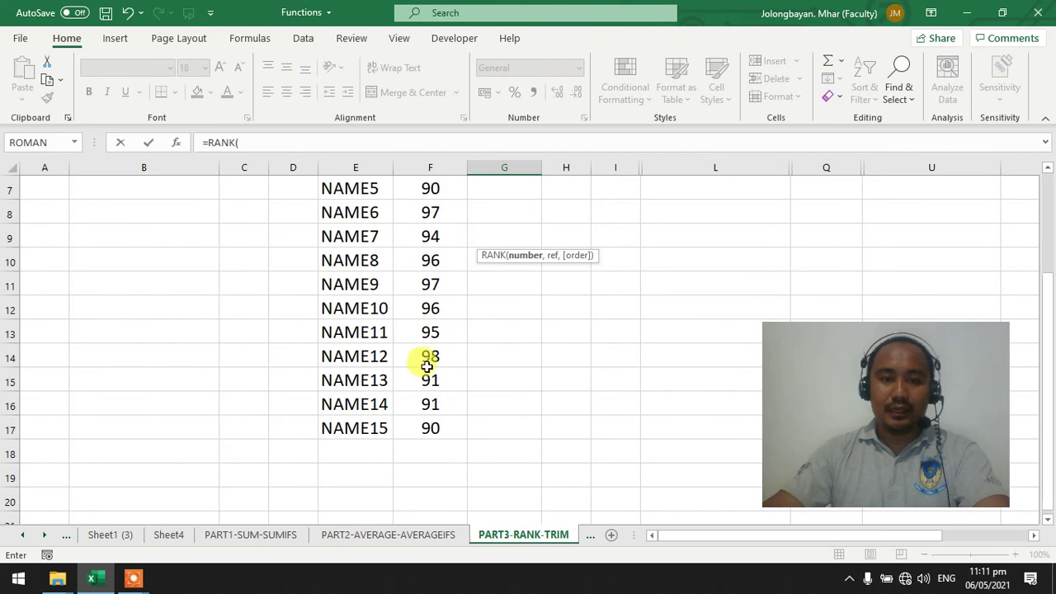
scroll(458, 420, "up", 2)
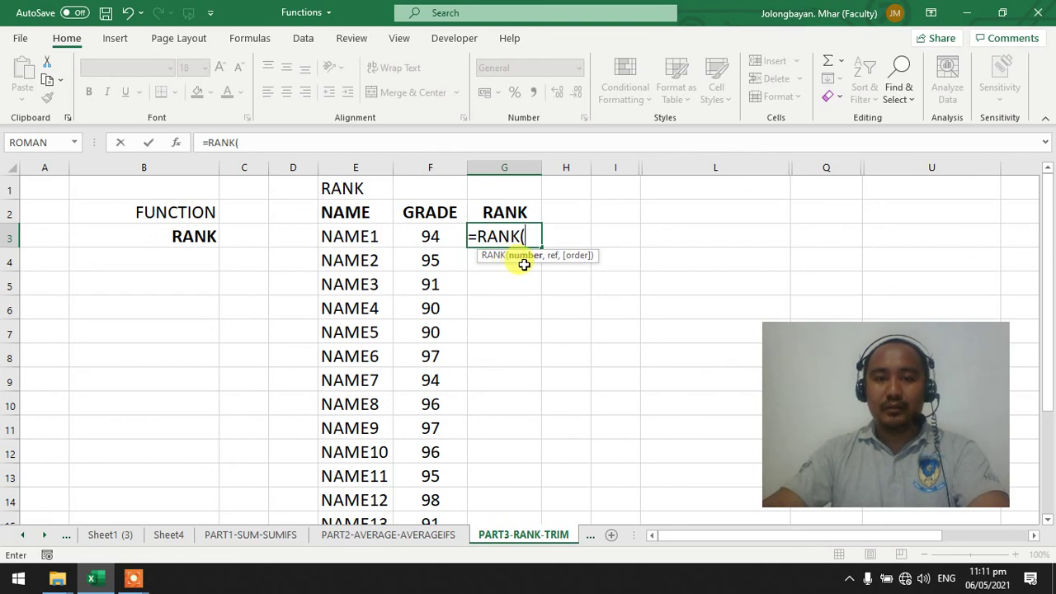
left_click(434, 237)
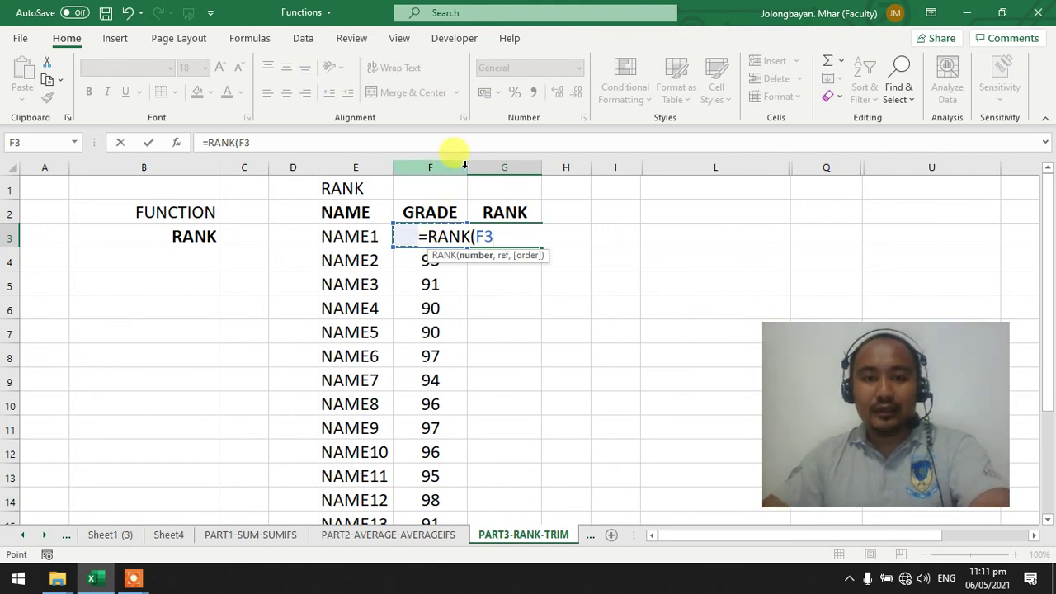
type(",")
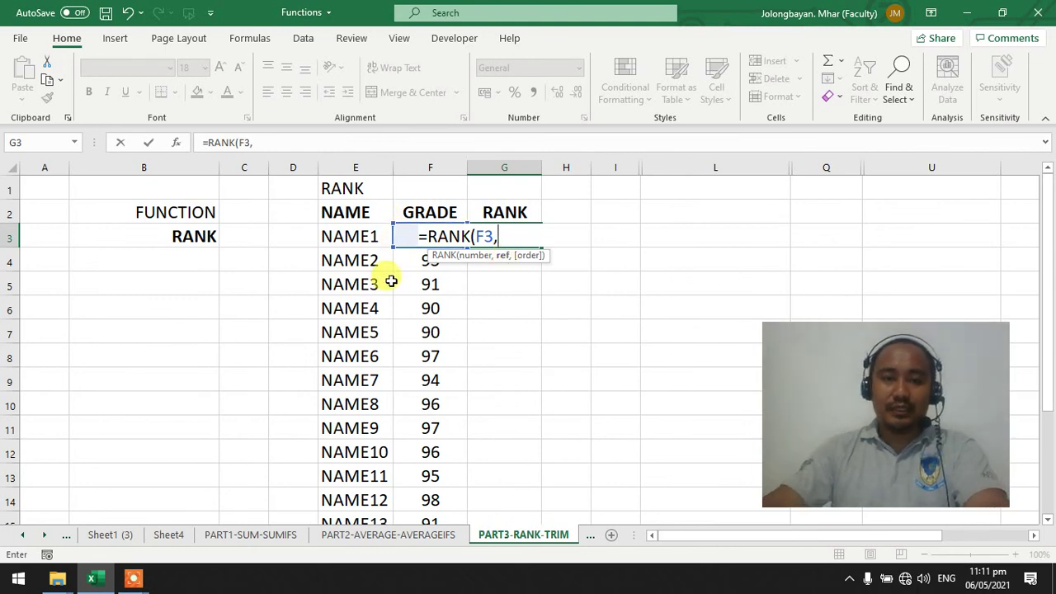
Step: Add the grades F3:F17 as the formula's reference range and make it absolute as $F$3:$F$17
scroll(434, 476, "down", 3)
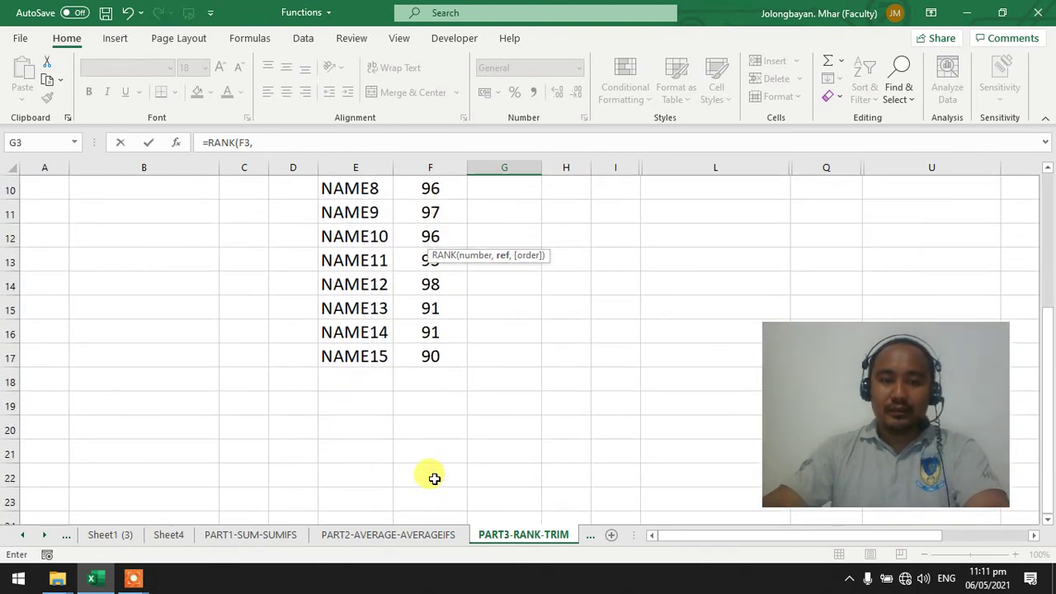
scroll(434, 479, "up", 3)
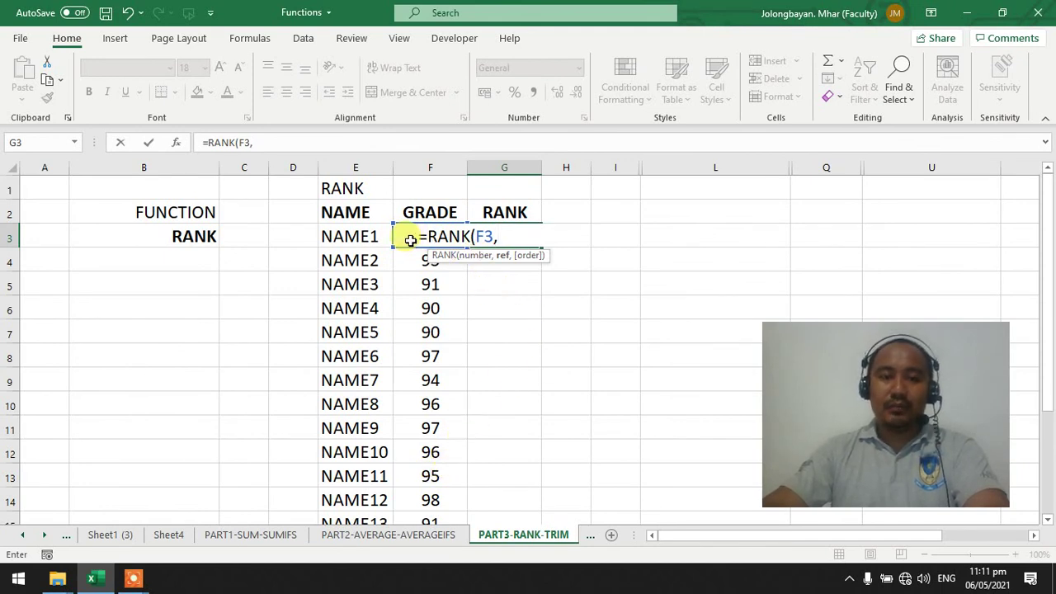
left_click_drag(400, 236, 420, 498)
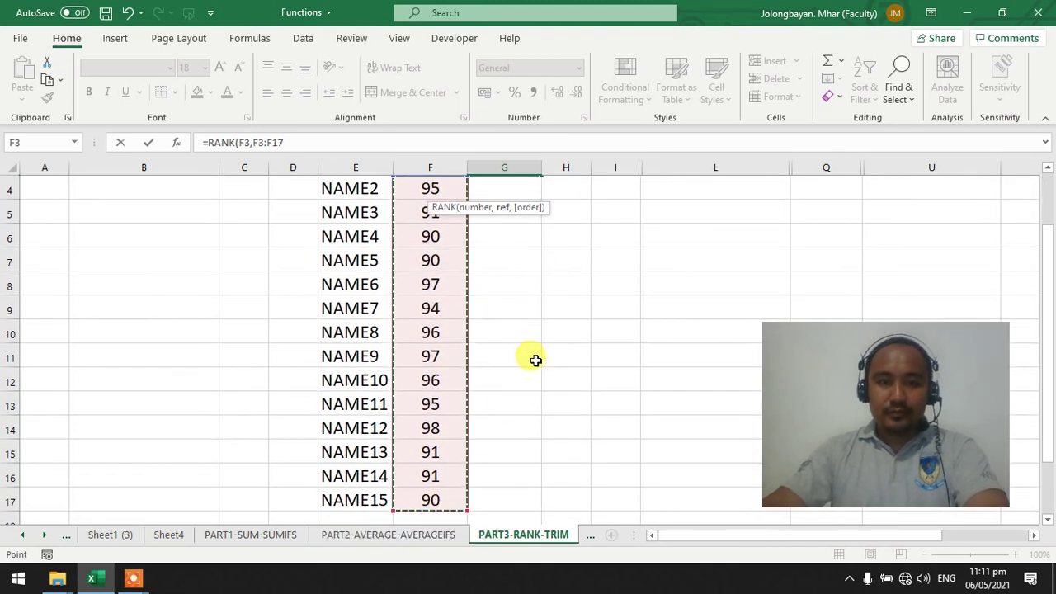
left_click(253, 142)
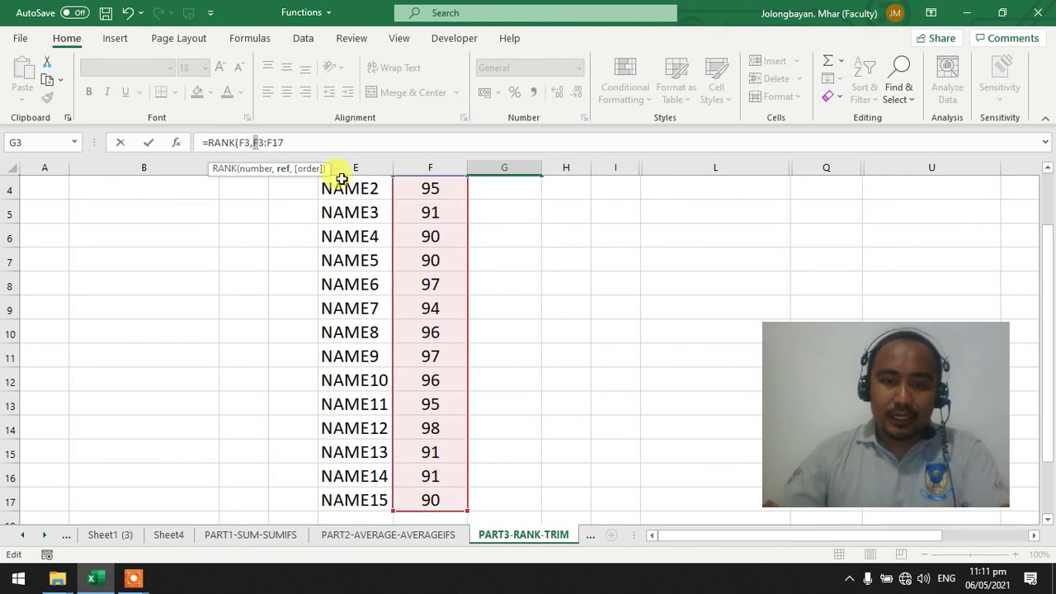
type("$F$")
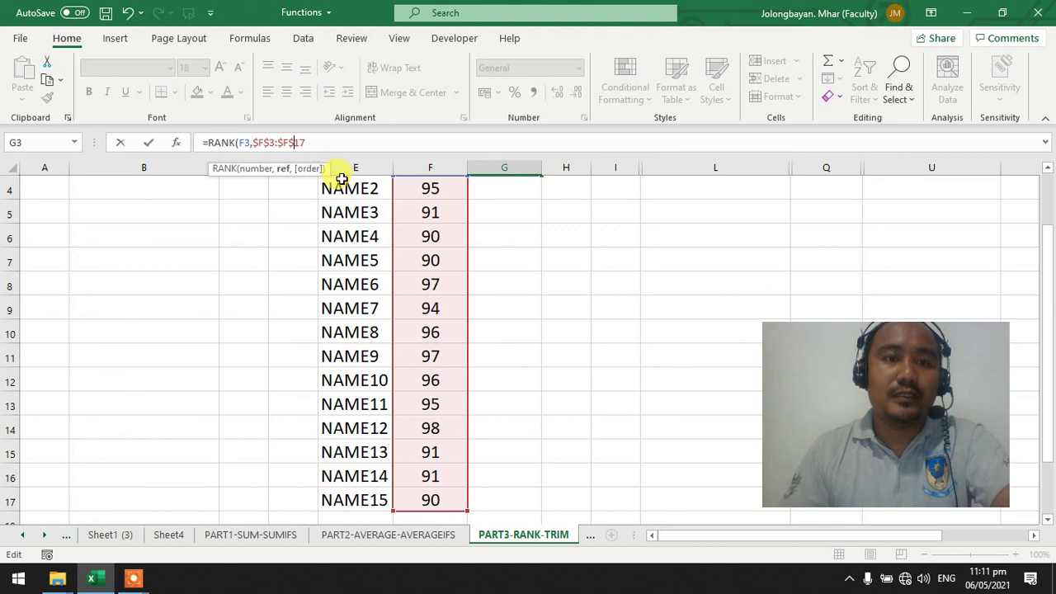
left_click(334, 140)
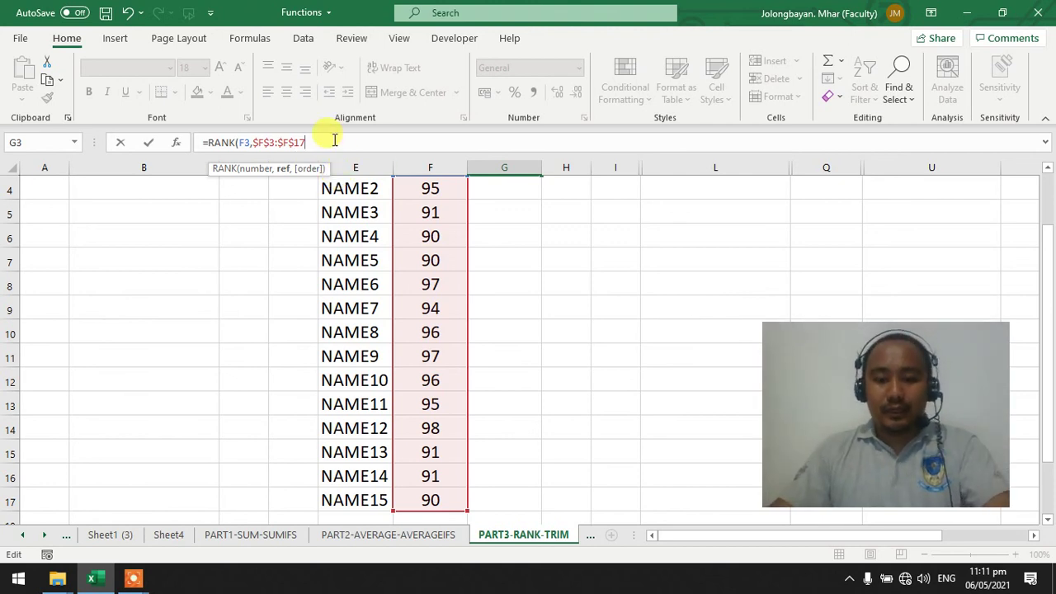
Step: Set the rank order to 0 (descending) and complete the formula =RANK(F3,$F$3:$F$17,0) in G3
type(",")
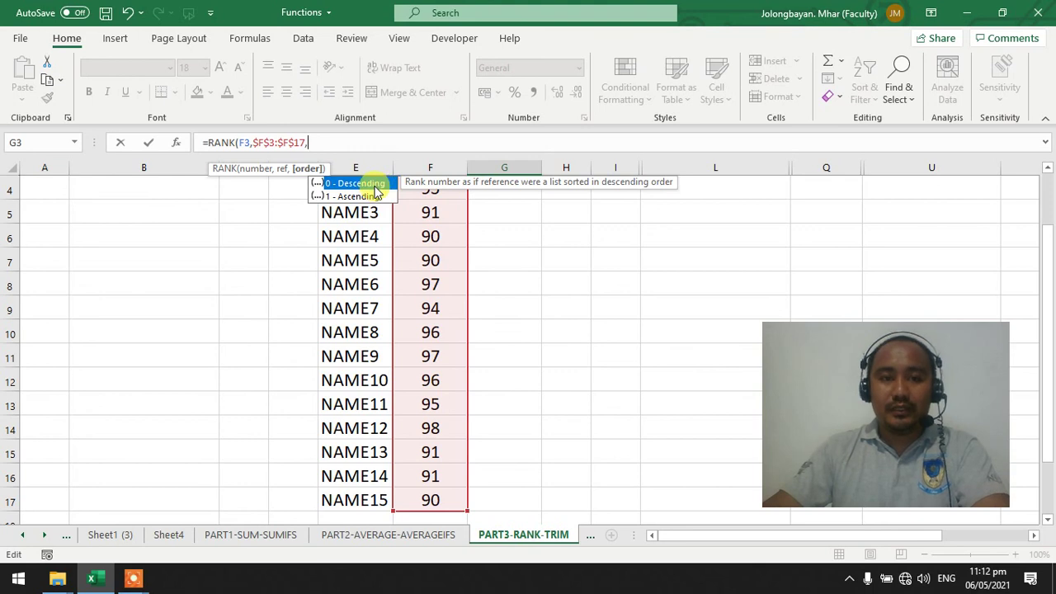
left_click_drag(1045, 279, 1044, 189)
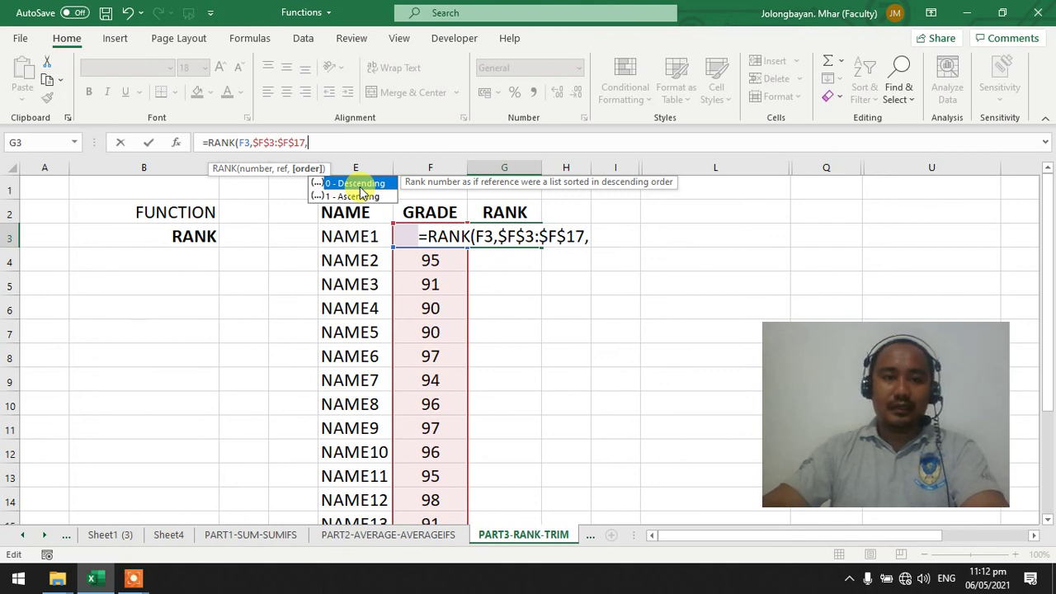
left_click(594, 235)
type("0")
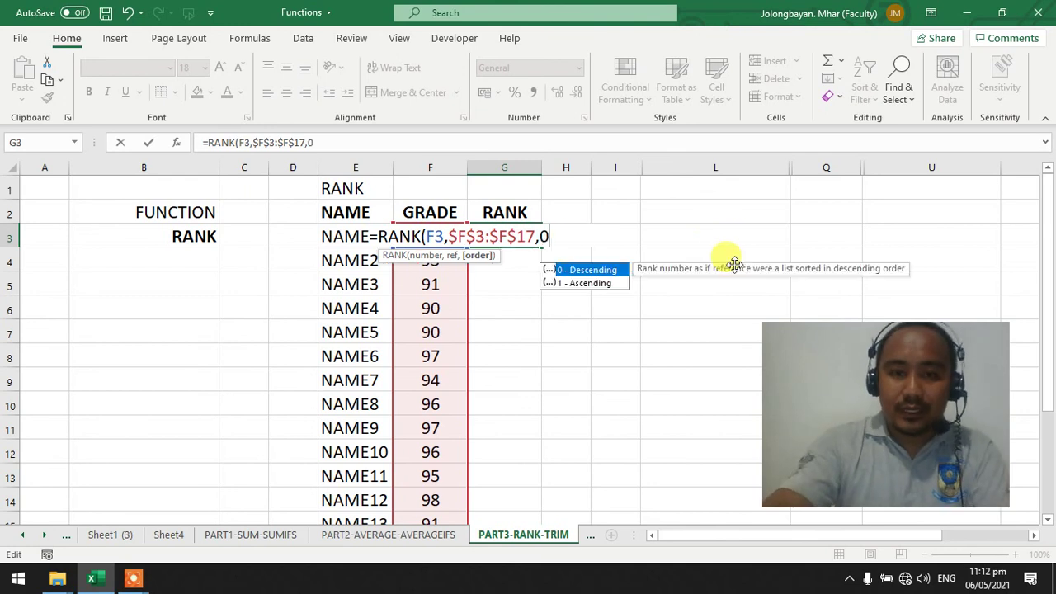
type(")")
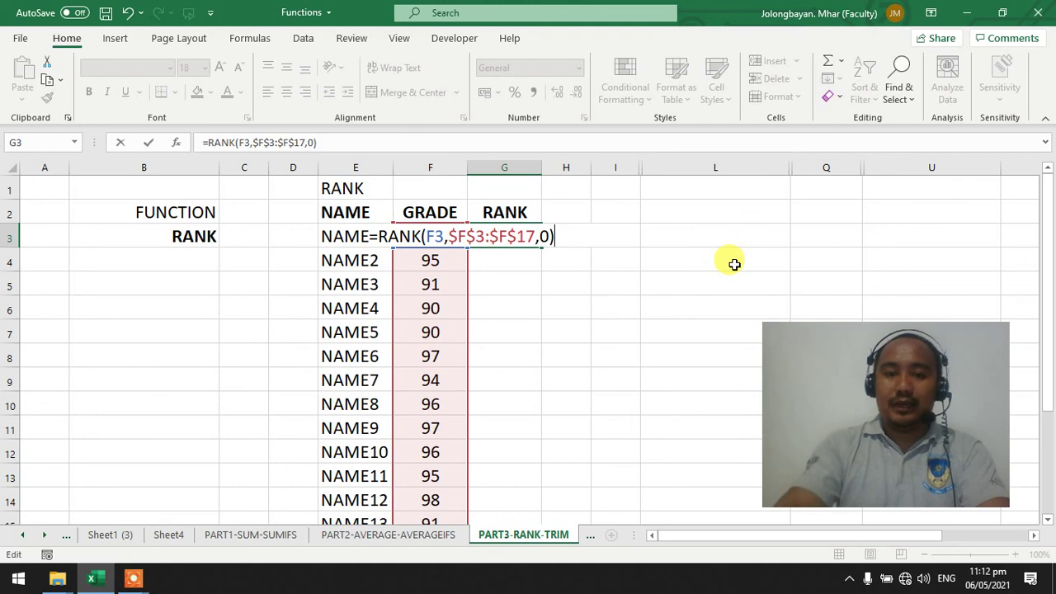
key("Return")
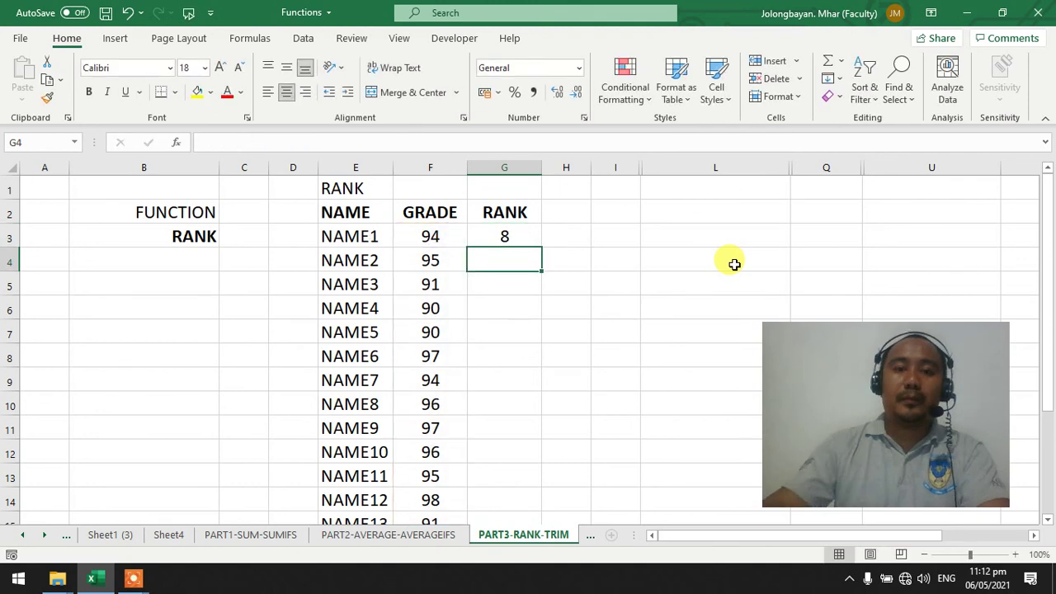
Step: Fill the RANK formula from G3 down to G17 for all fifteen names
left_click(525, 237)
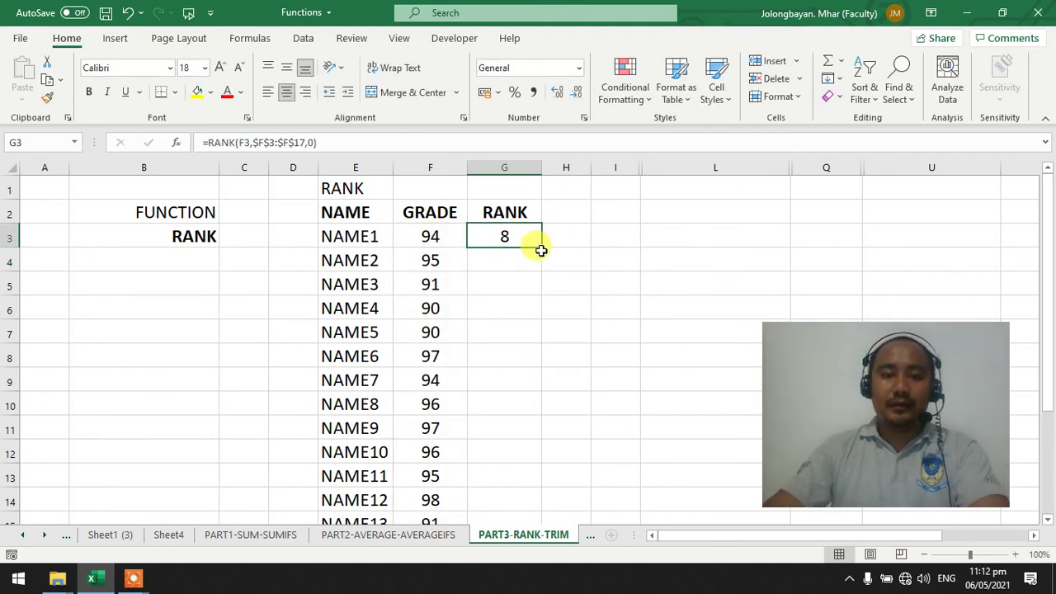
mouse_move(541, 246)
left_mouse_down()
mouse_move(542, 537)
mouse_move(531, 488)
left_mouse_up()
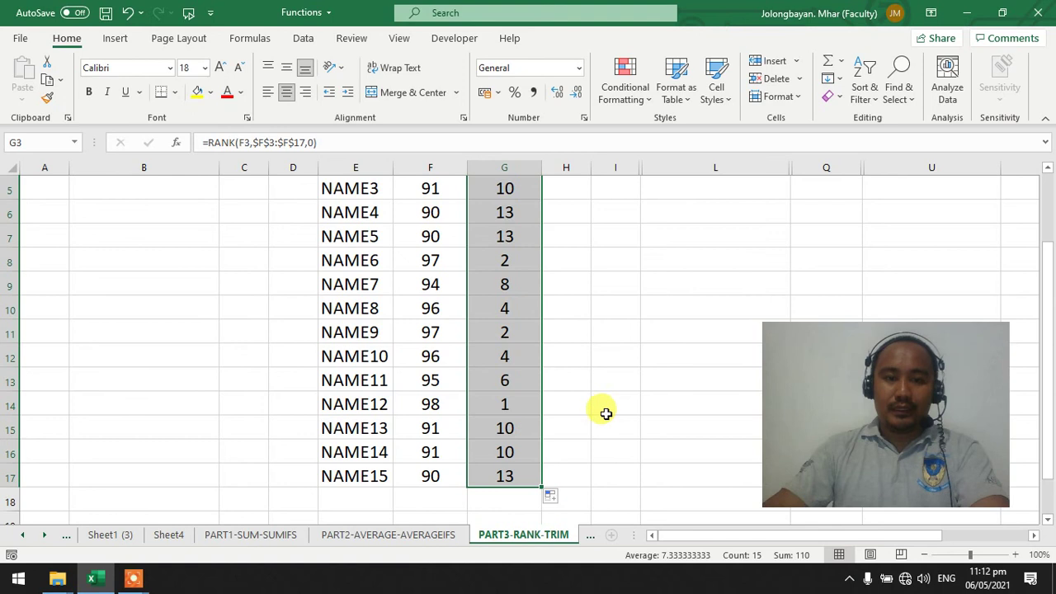
scroll(605, 412, "up", 2)
scroll(605, 413, "down", 1)
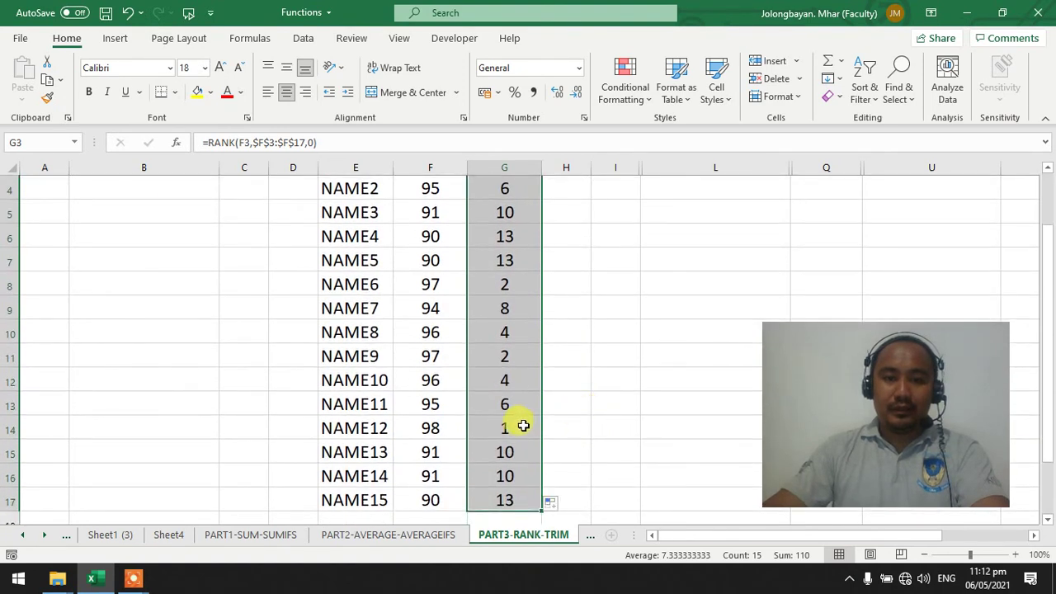
Step: Examine the grade and rank rows of NAME12, NAME6, NAME9 and NAME8 to compare top and tied ranks
left_click(525, 426)
left_click_drag(525, 427, 353, 417)
scroll(486, 414, "up", 1)
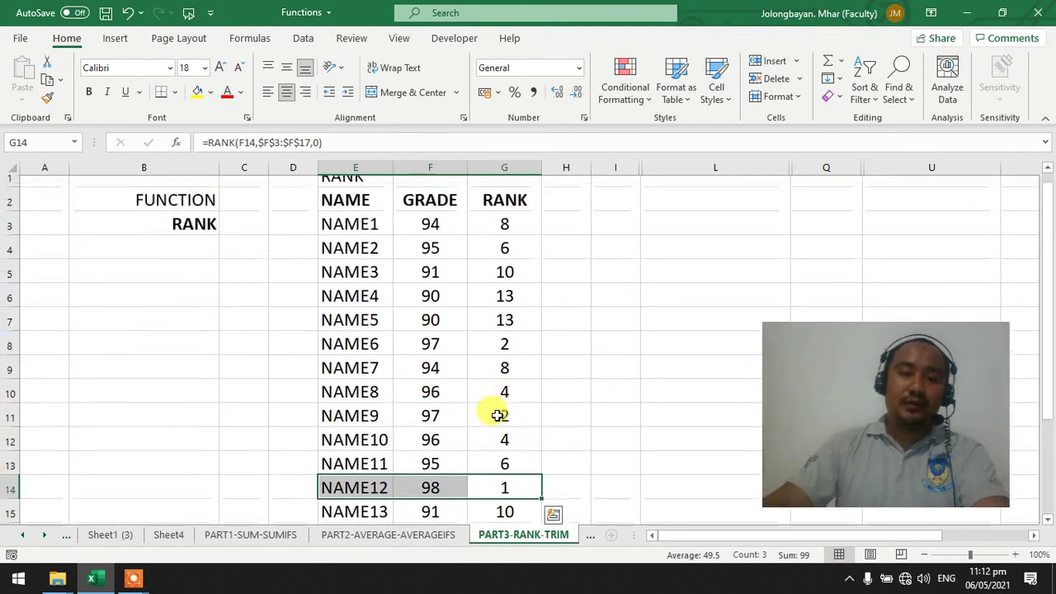
left_click(454, 493)
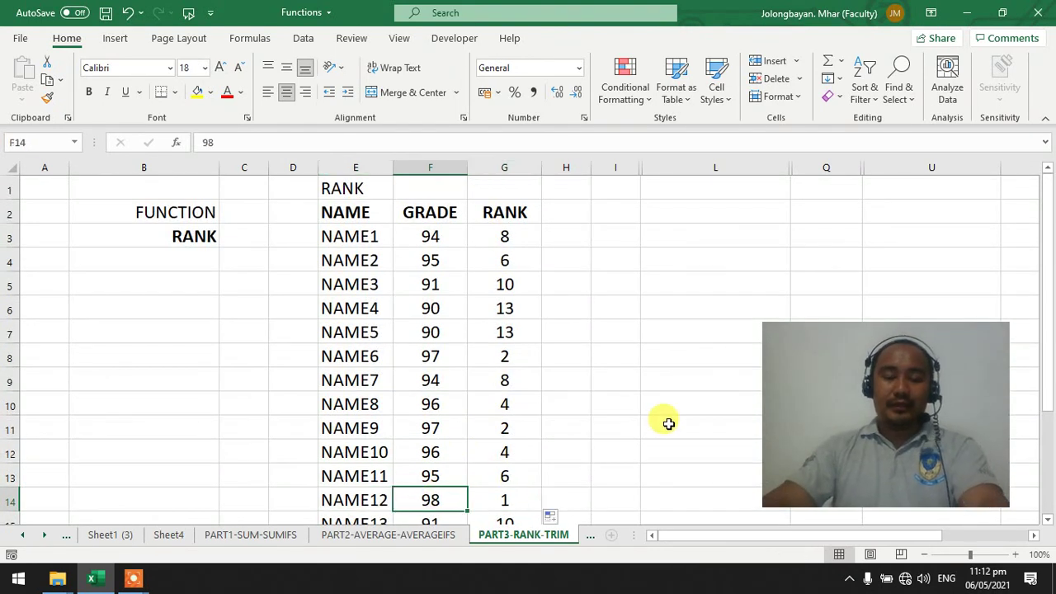
scroll(593, 424, "down", 1)
left_click(516, 426)
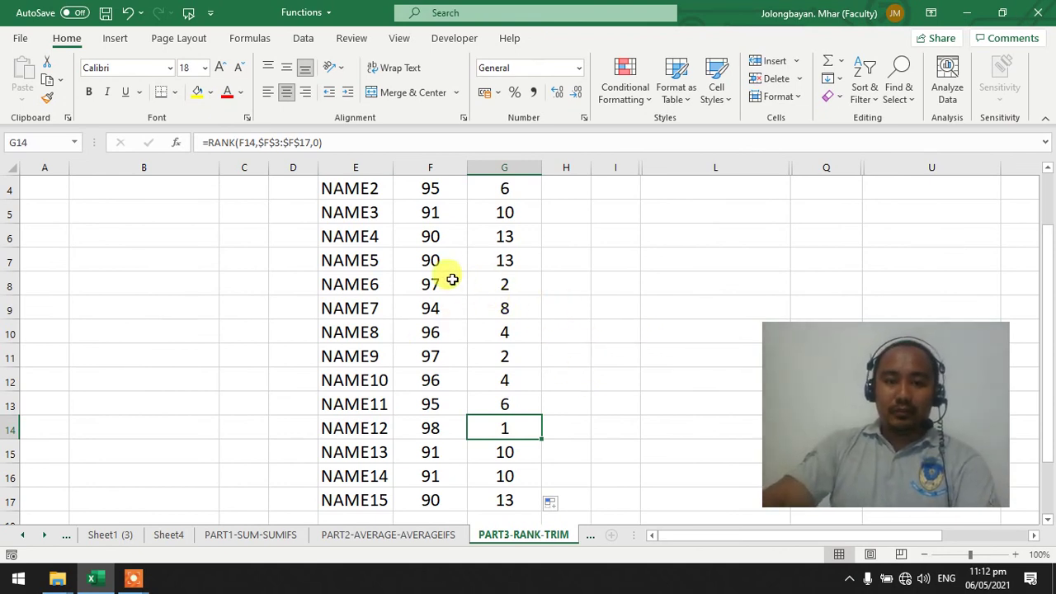
left_click(370, 283)
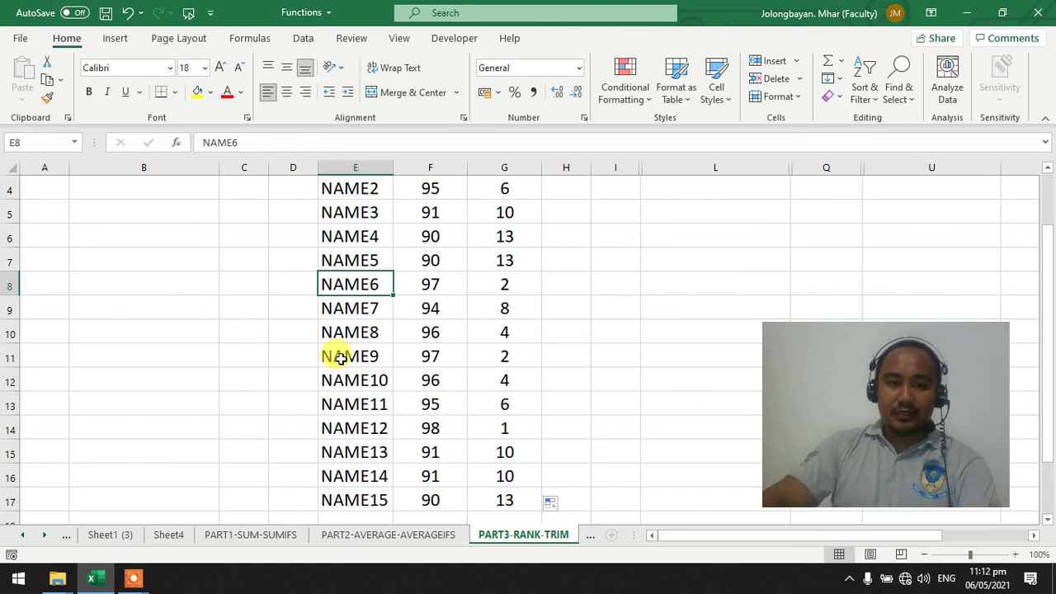
mouse_move(341, 359)
left_mouse_down()
mouse_move(507, 355)
mouse_move(342, 342)
left_mouse_up()
scroll(511, 351, "up", 1)
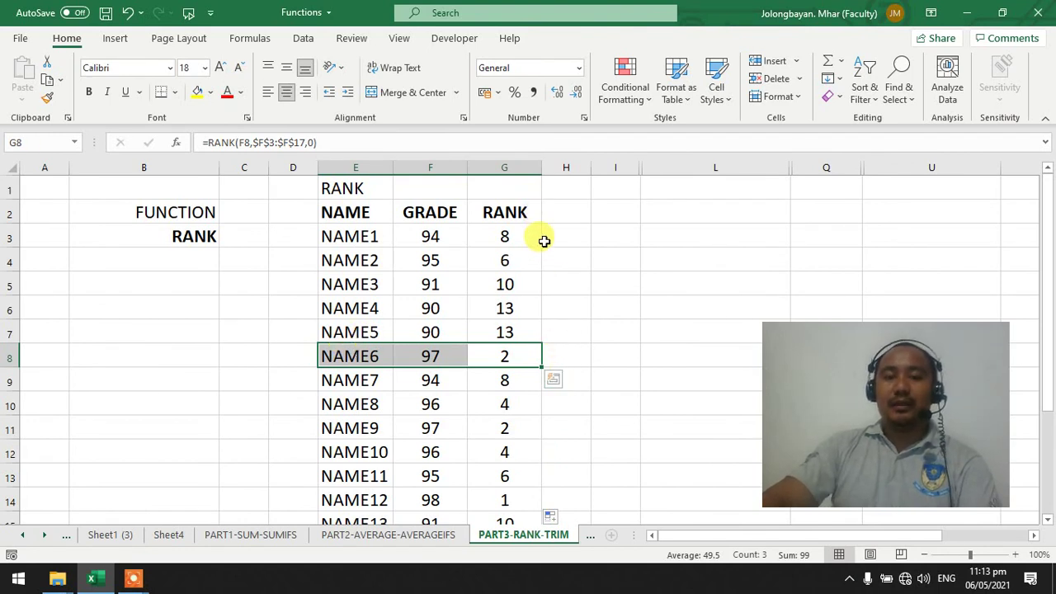
left_click_drag(519, 426, 371, 420)
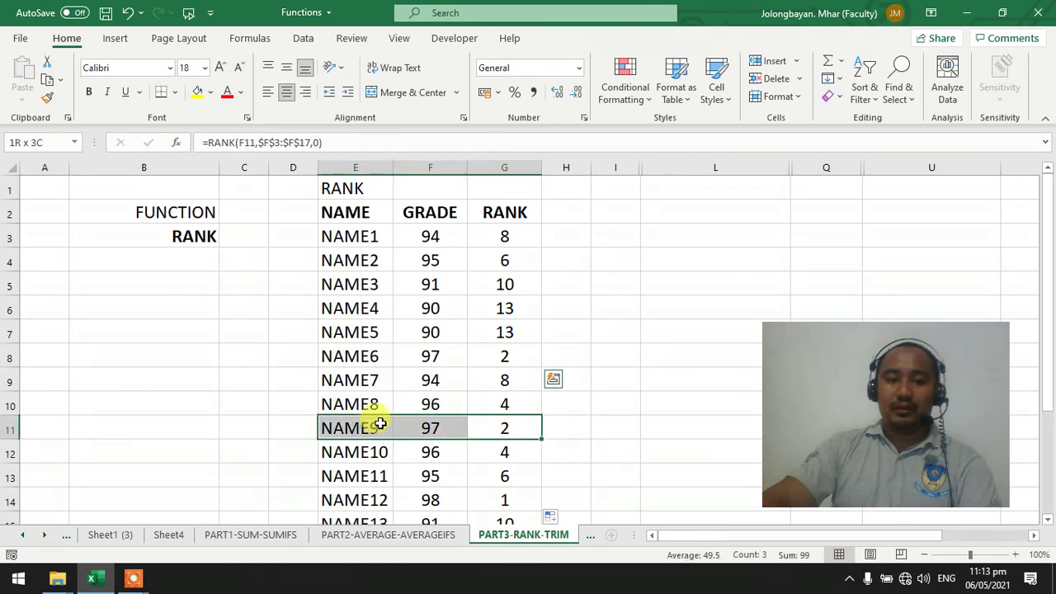
left_click_drag(482, 355, 364, 356)
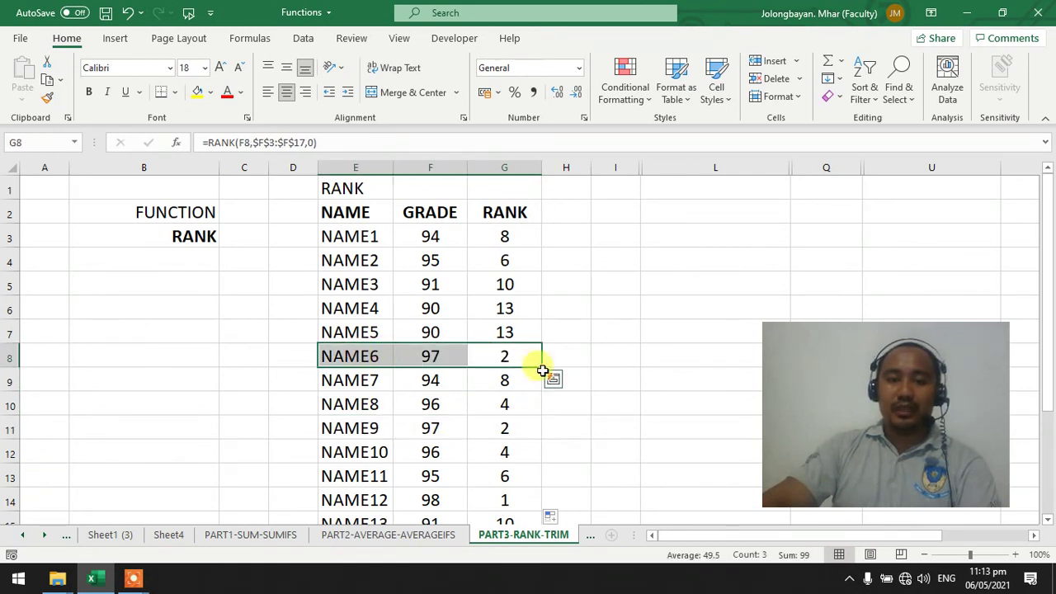
left_click_drag(519, 429, 376, 430)
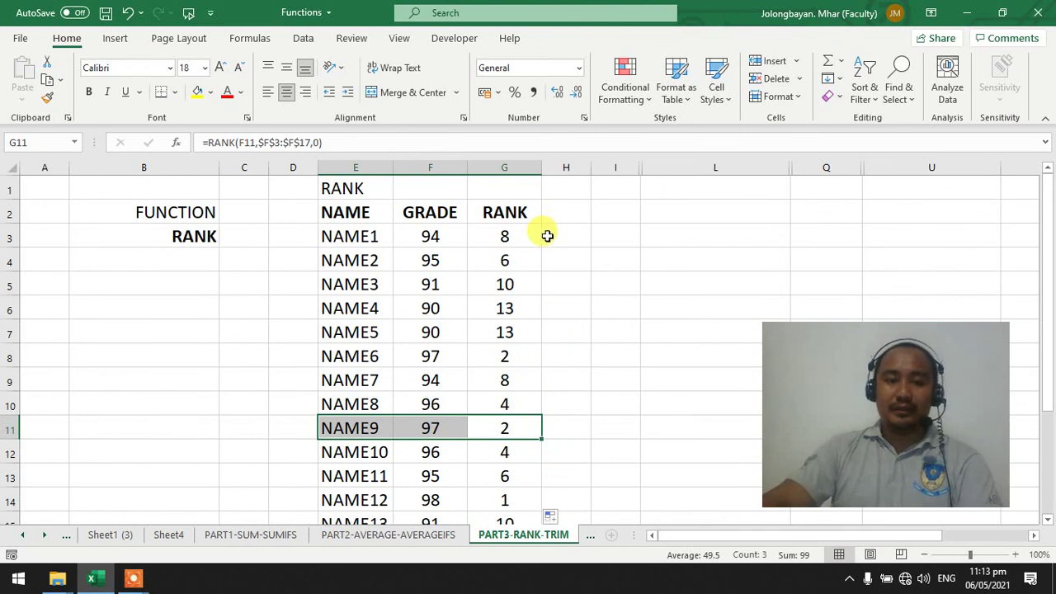
left_click_drag(513, 405, 370, 405)
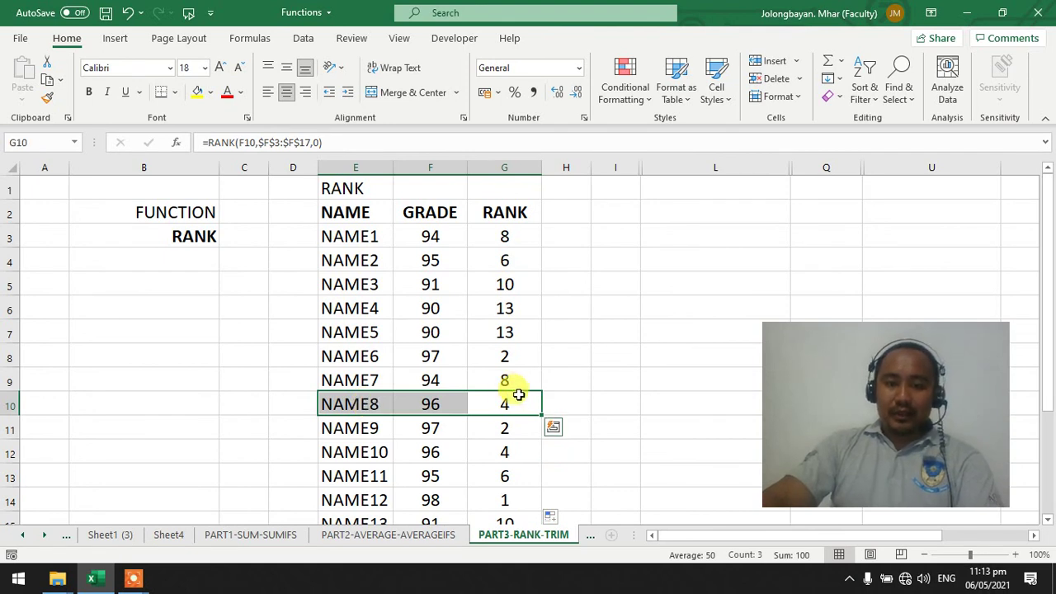
Step: Compare the grade and rank rows of NAME10 and NAME8 to check their tied rank
scroll(511, 408, "down", 1)
left_click(514, 389)
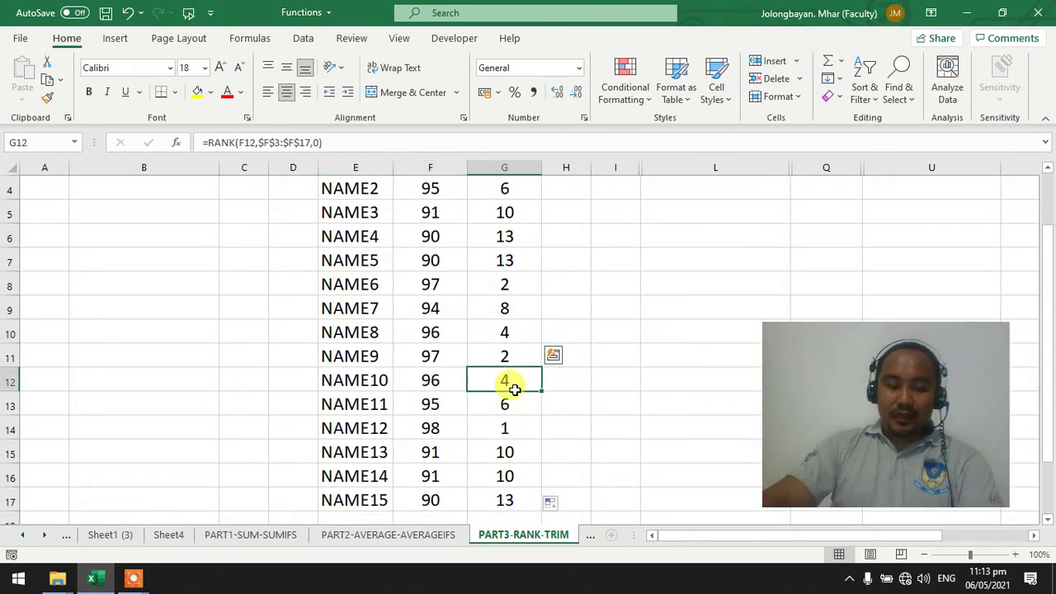
left_click_drag(509, 377, 365, 384)
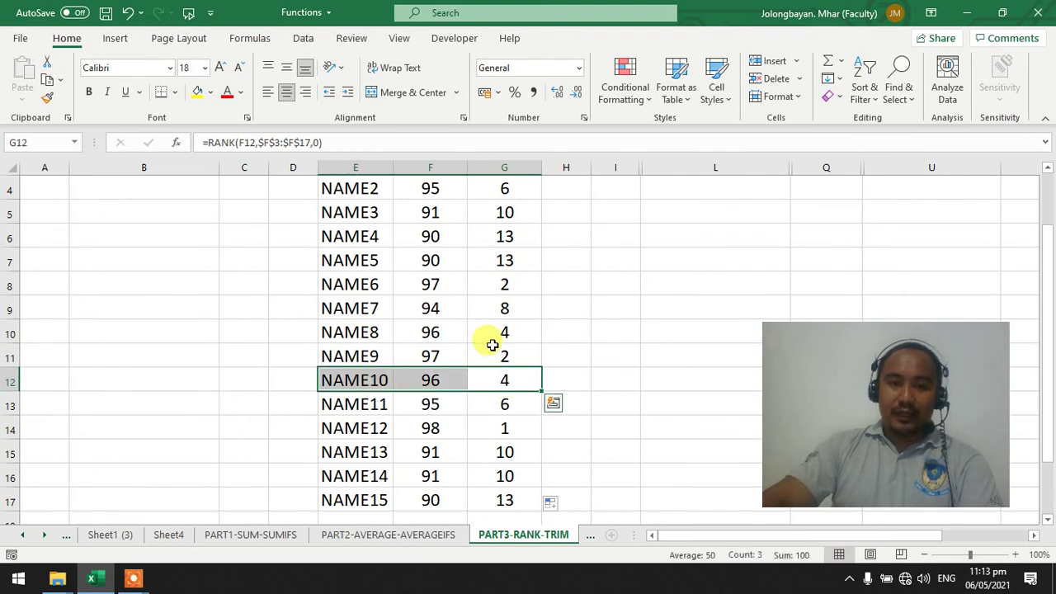
left_click(514, 333)
scroll(537, 231, "up", 1)
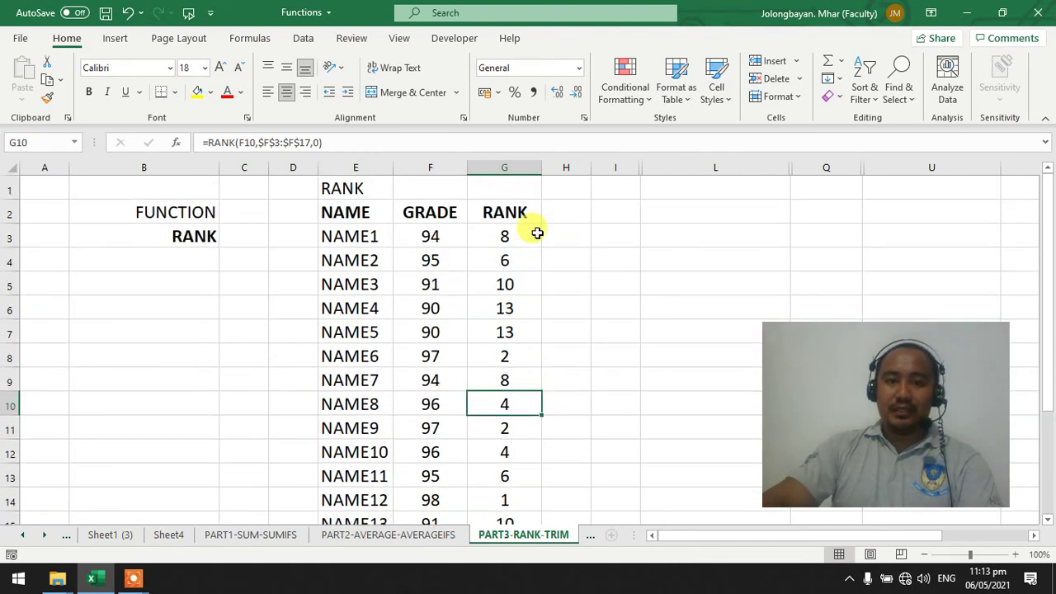
Step: Compare the grade and rank rows of NAME2 and NAME11 to check their tied rank
left_click(509, 260)
left_click_drag(375, 270, 377, 271)
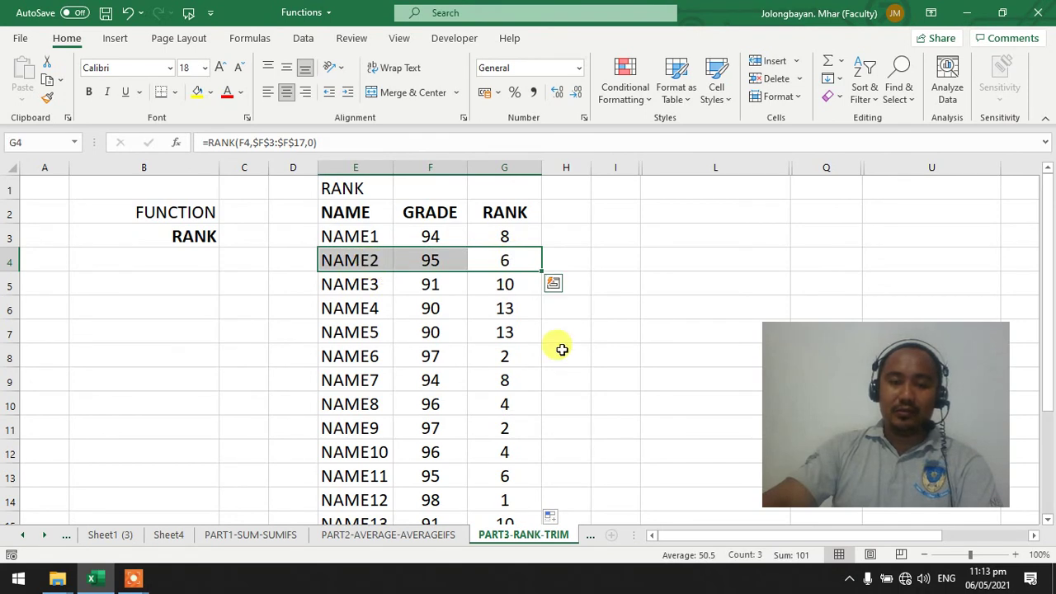
scroll(559, 349, "down", 1)
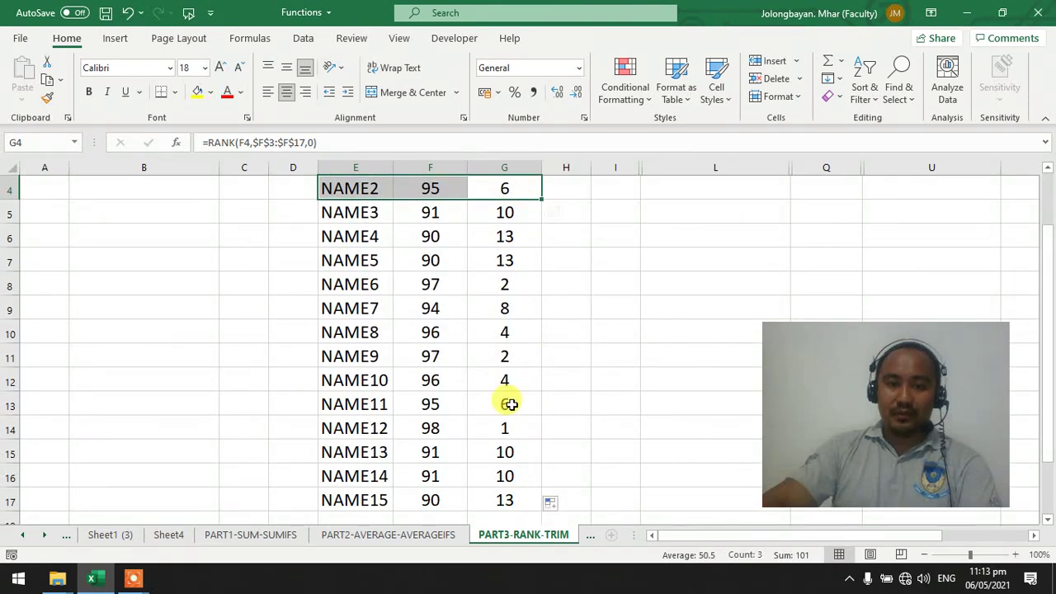
left_click(510, 404)
left_click_drag(441, 397, 355, 402)
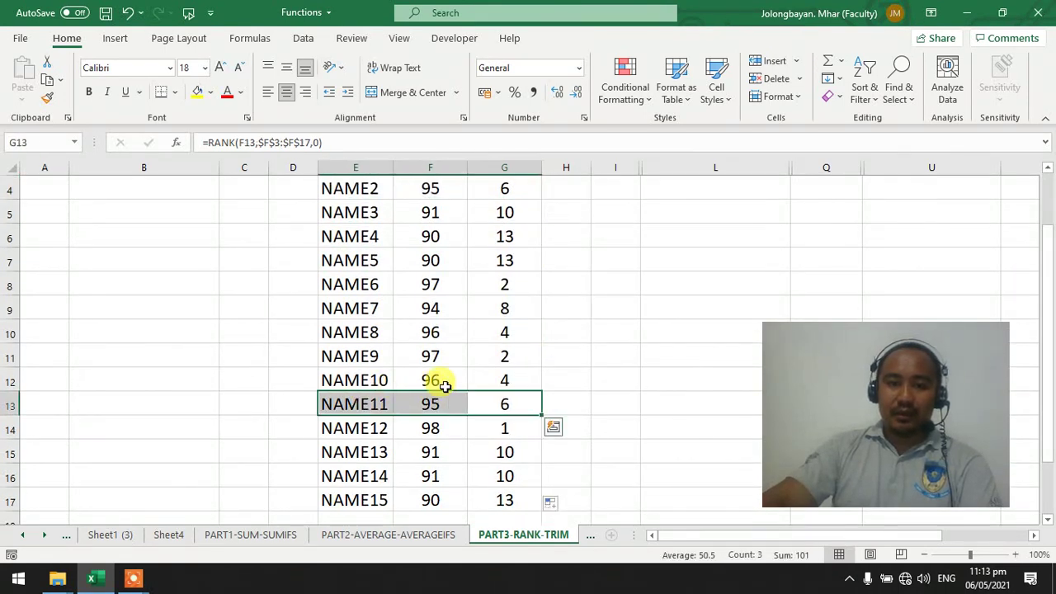
Step: Compare the grade and rank rows of NAME1 and NAME7 to check their tied rank
scroll(444, 386, "down", 1)
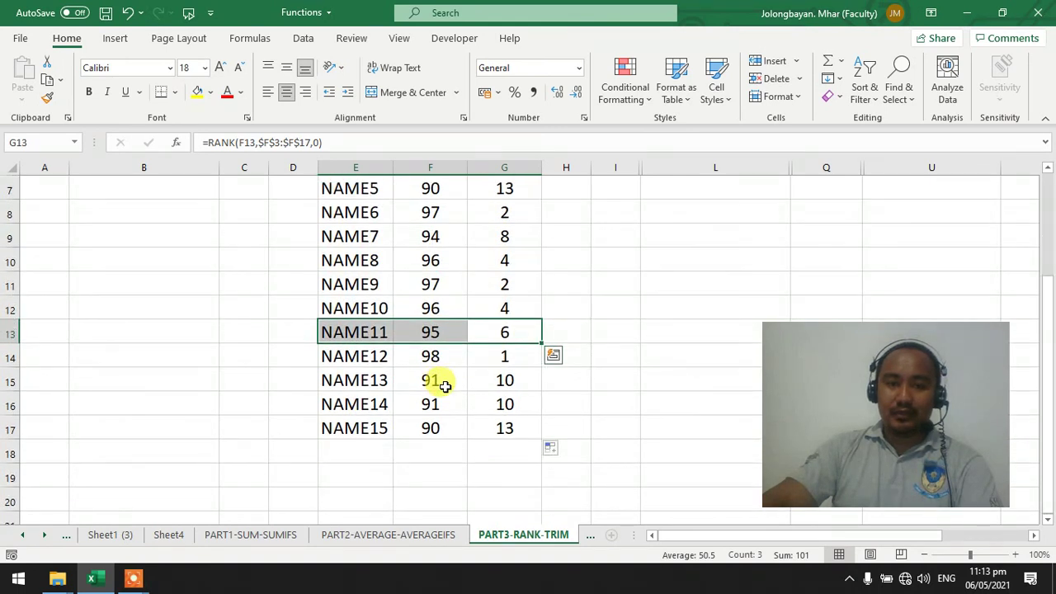
scroll(444, 386, "up", 2)
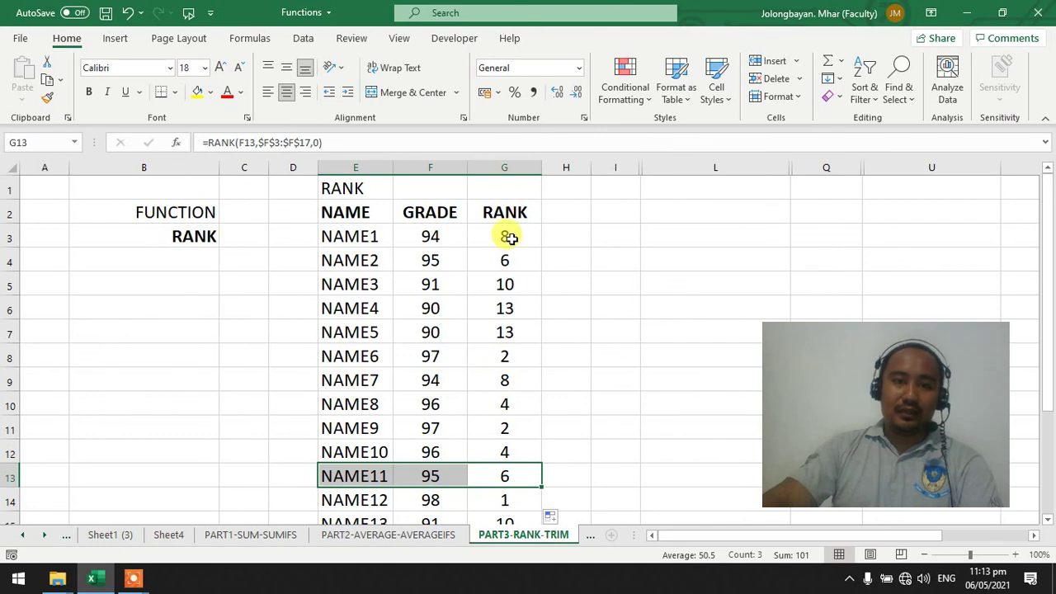
left_click_drag(508, 237, 330, 237)
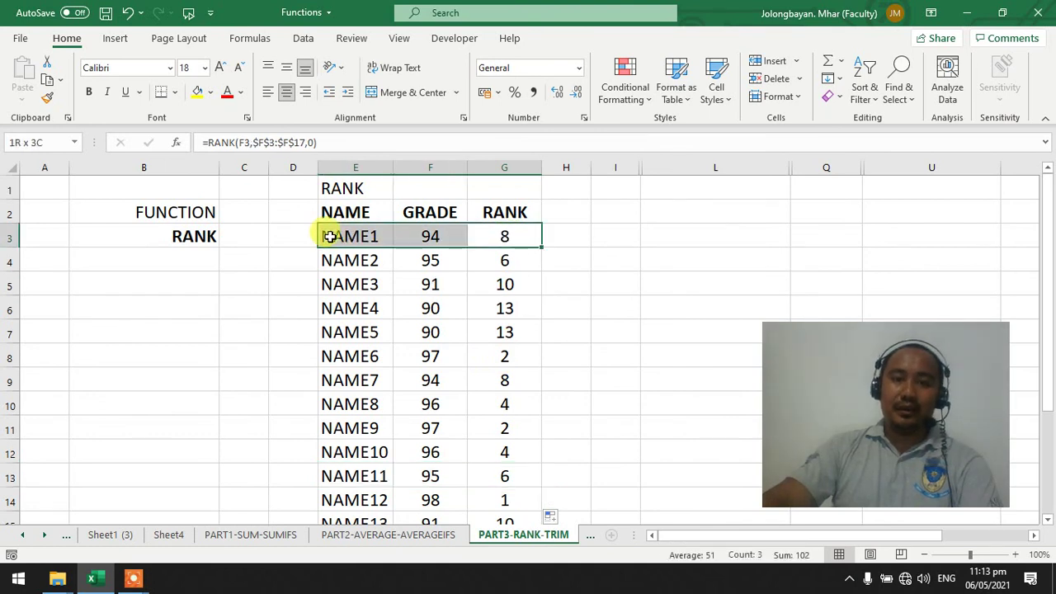
left_click(510, 234)
left_click(431, 236)
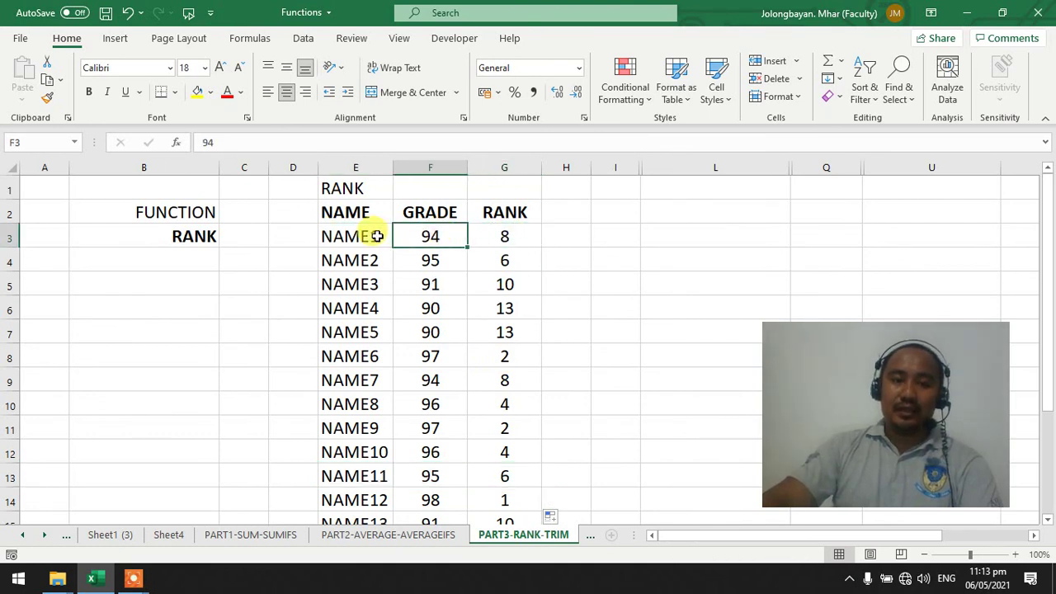
left_click(373, 237)
left_click(351, 382)
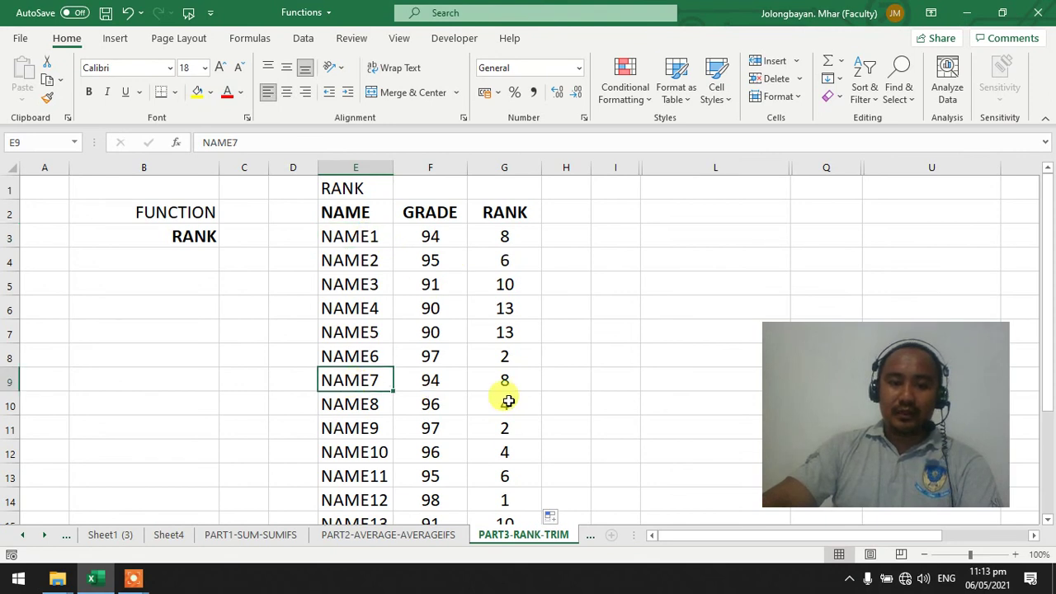
scroll(507, 401, "down", 1)
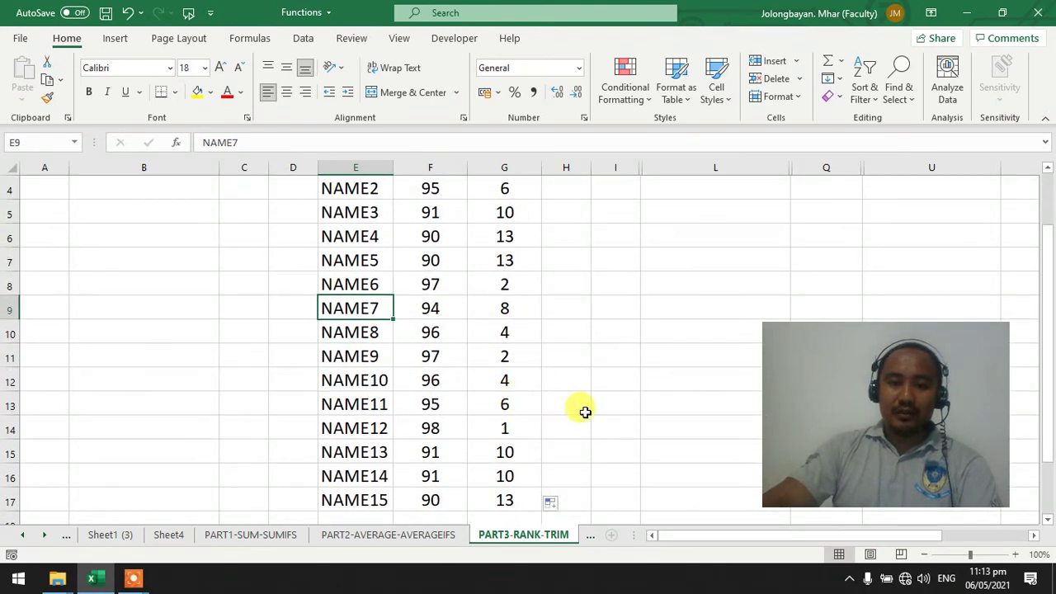
left_click_drag(507, 310, 340, 307)
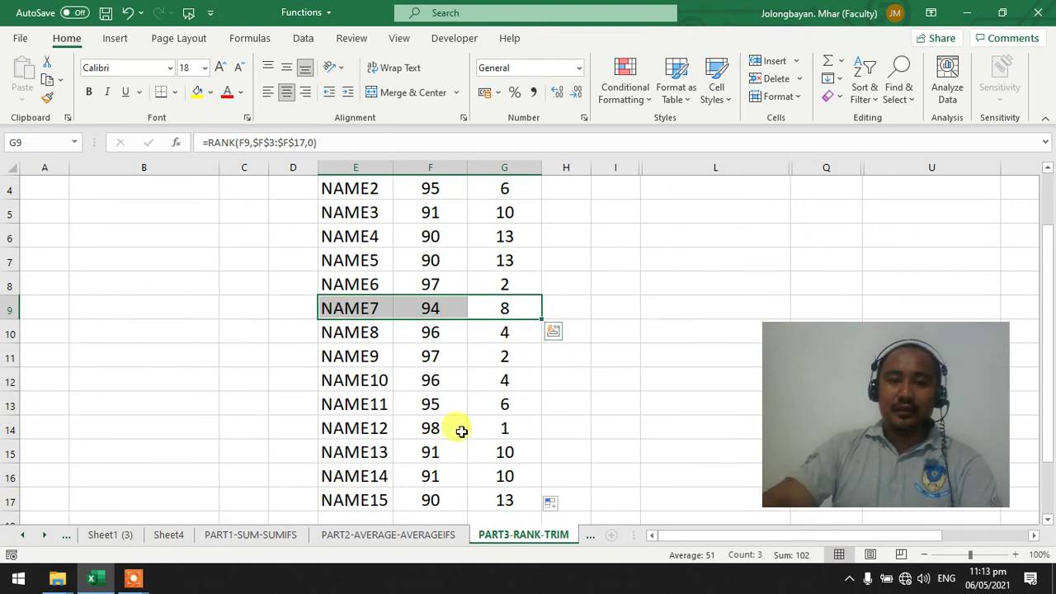
Step: Compare the grade and rank rows of NAME3, NAME13 and NAME14 to check their tied rank
scroll(520, 280, "up", 1)
left_click_drag(516, 284, 371, 285)
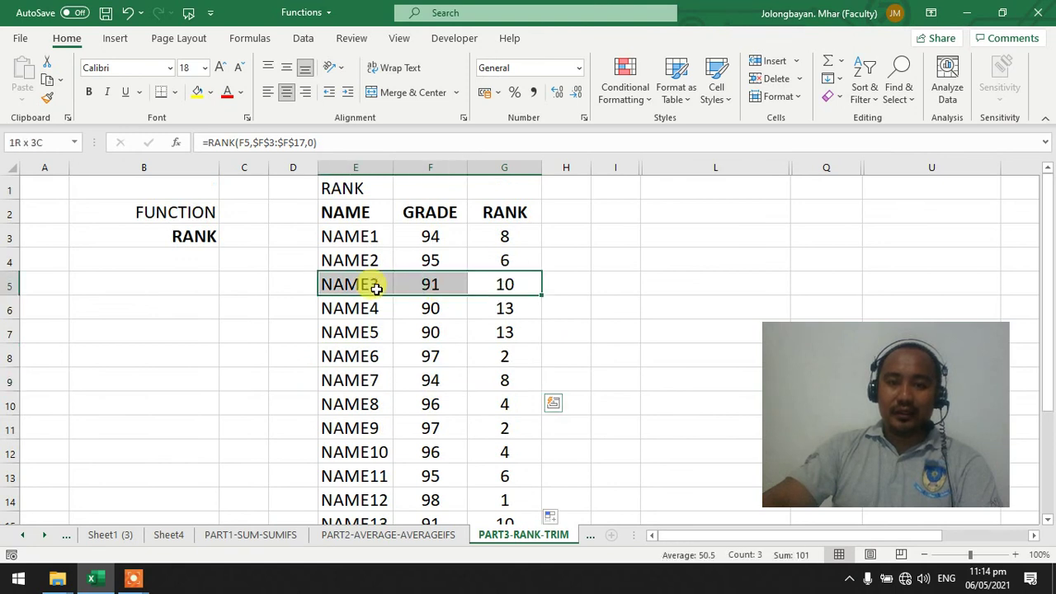
scroll(528, 354, "down", 1)
left_click_drag(507, 452, 371, 450)
left_click_drag(505, 476, 349, 471)
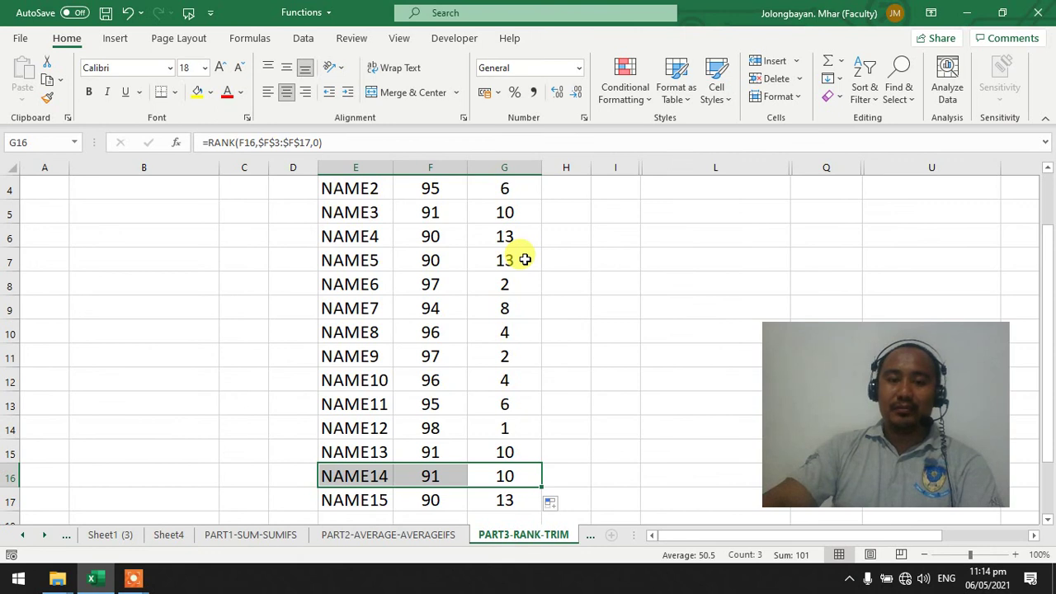
Step: Compare the grade and rank rows of NAME4 and NAME5 with those of NAME13 and NAME14
scroll(525, 259, "up", 1)
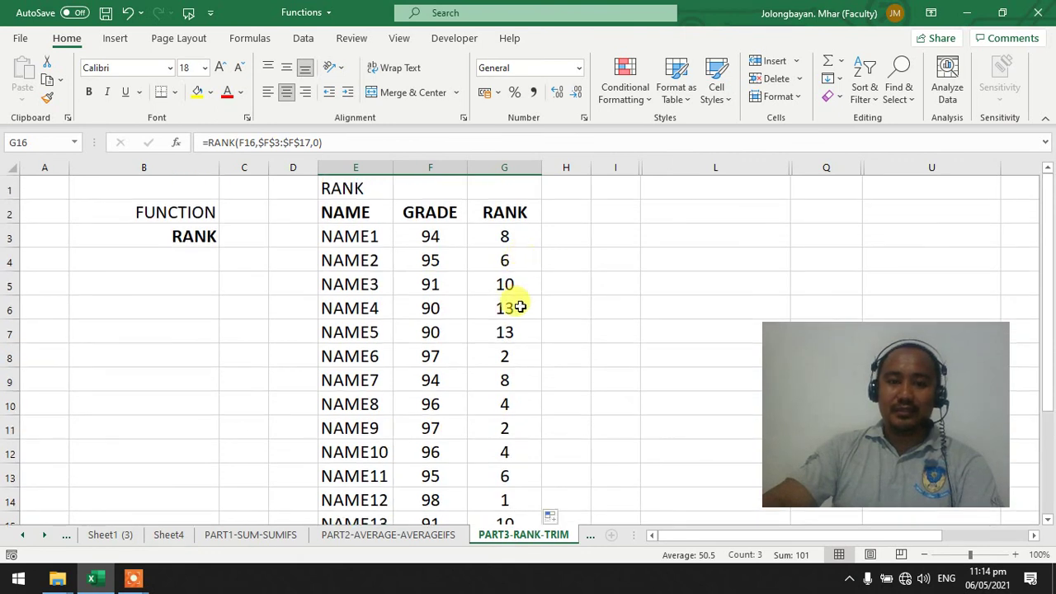
left_click_drag(370, 307, 468, 309)
left_click_drag(348, 334, 522, 330)
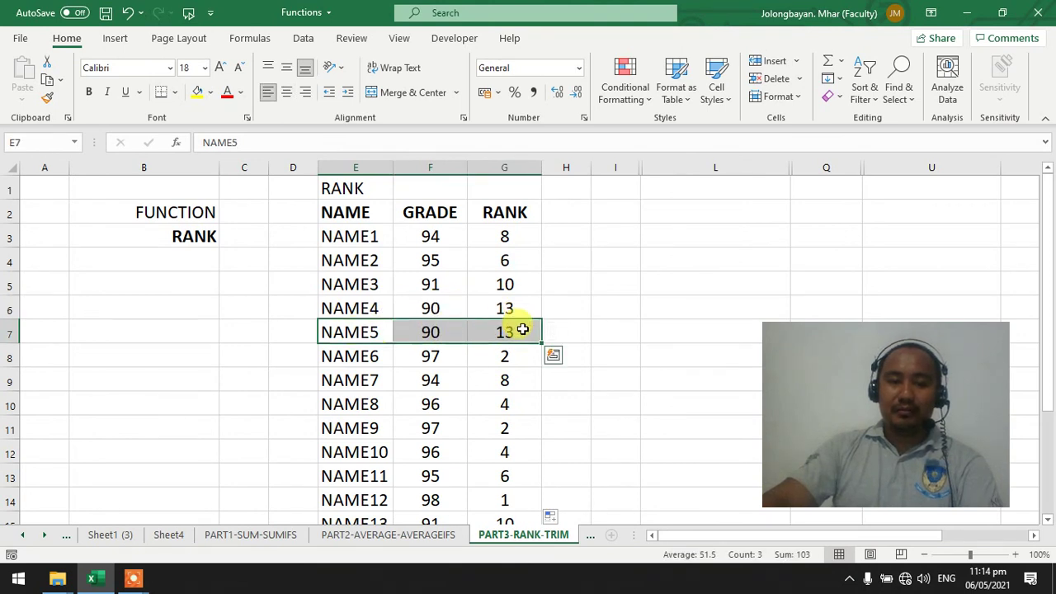
scroll(519, 325, "down", 1)
left_click_drag(384, 451, 501, 451)
left_click_drag(375, 476, 501, 475)
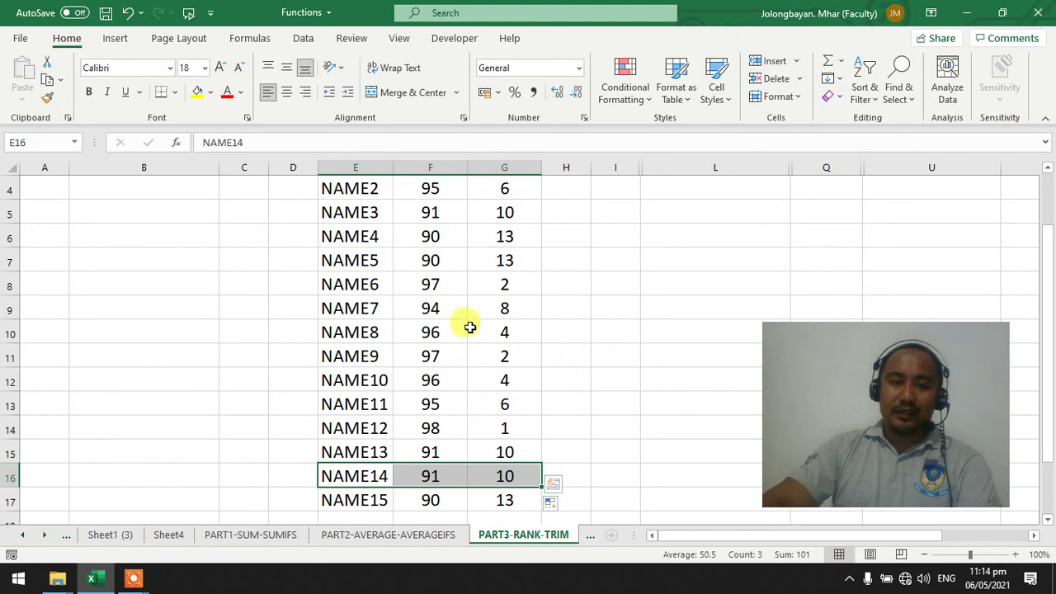
Step: Check the grade and rank row of NAME15 against the rows of NAME5 and NAME4
scroll(484, 268, "up", 1)
scroll(484, 268, "down", 1)
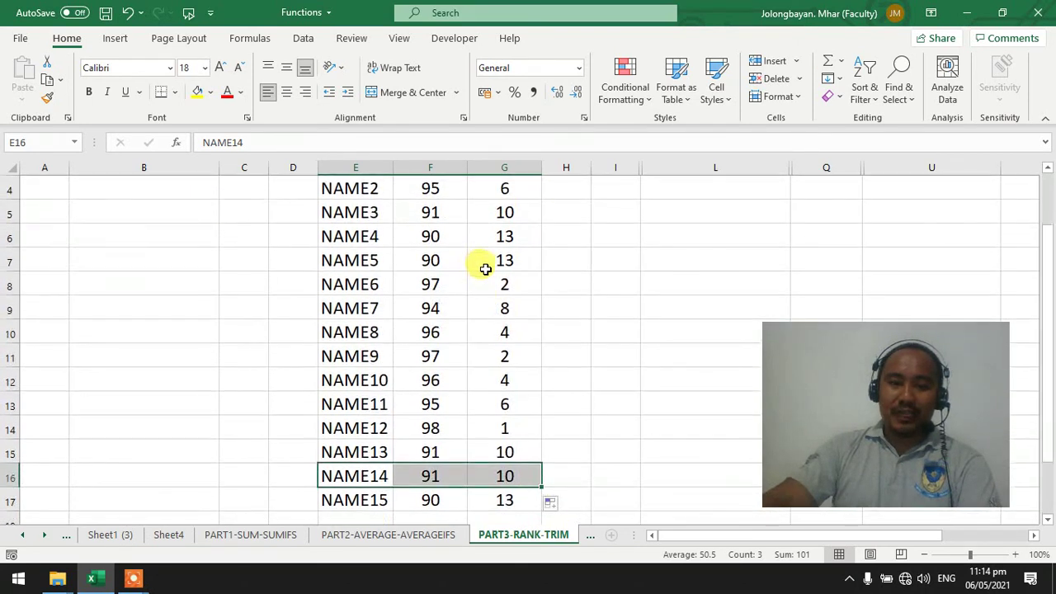
left_click(376, 500)
left_click_drag(484, 496, 490, 495)
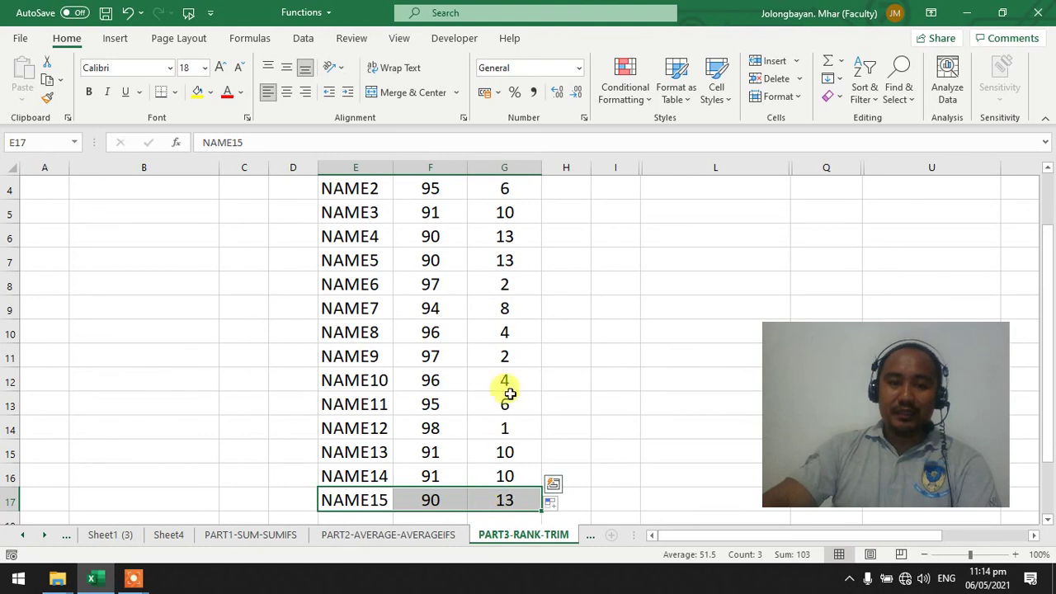
left_click_drag(501, 259, 395, 259)
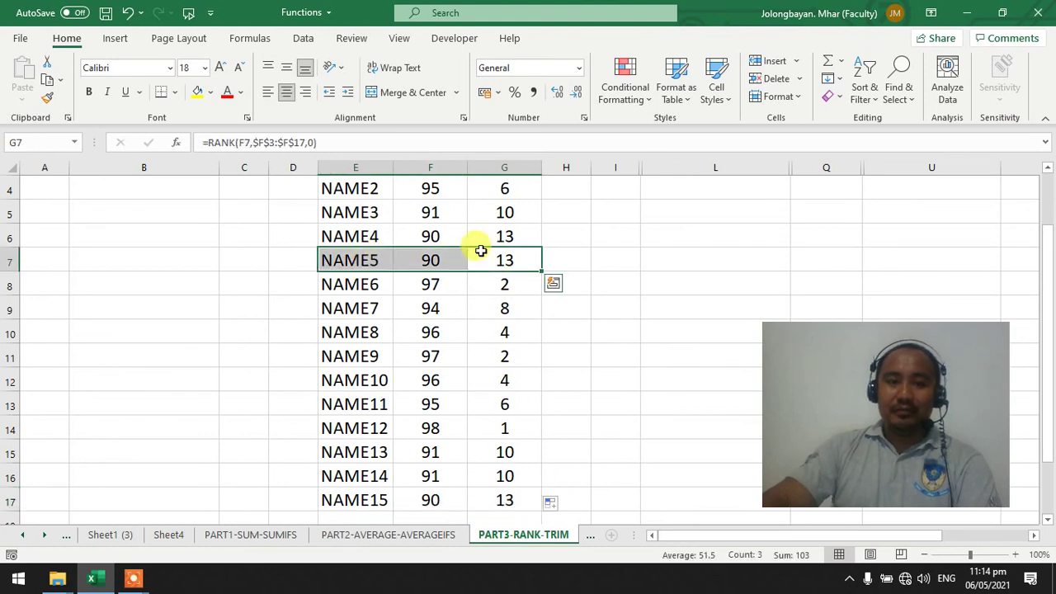
left_click_drag(513, 231, 354, 236)
scroll(401, 240, "up", 1)
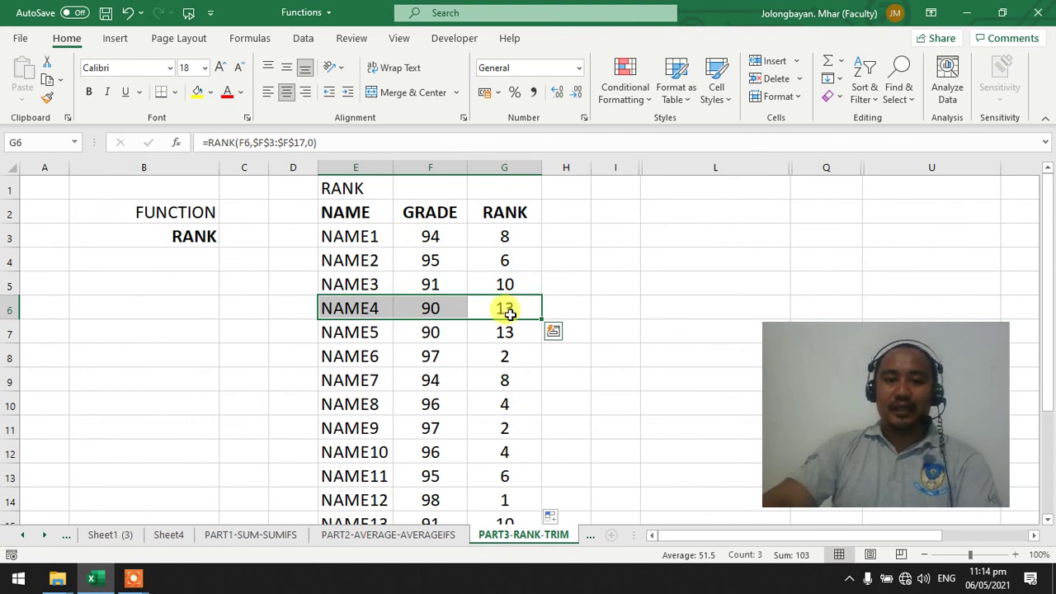
Step: Review the arguments of the RANK formula in G3 and leave the cell without editing it
left_click(504, 231)
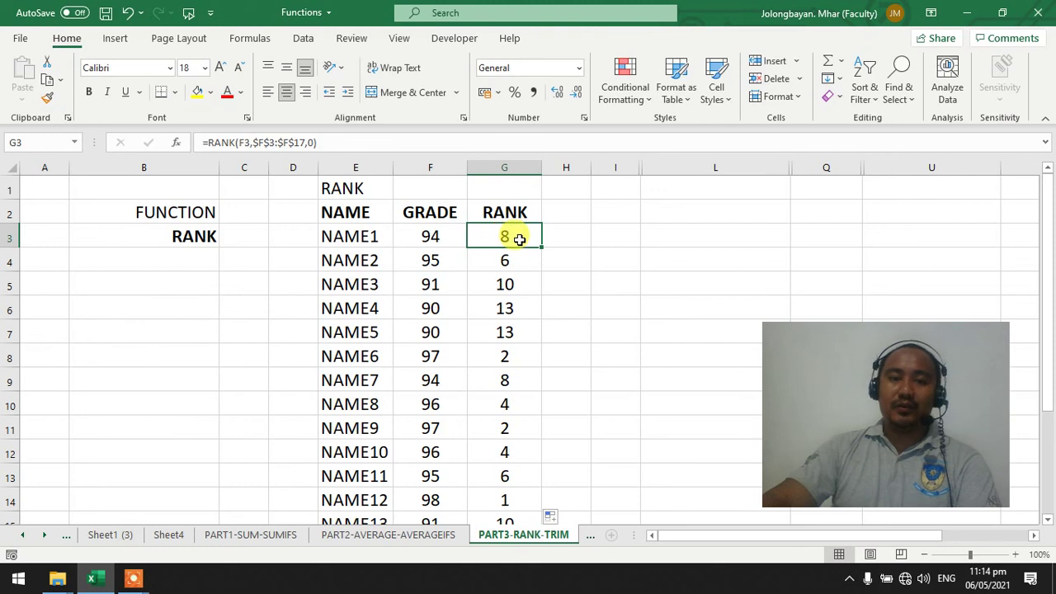
double_click(528, 232)
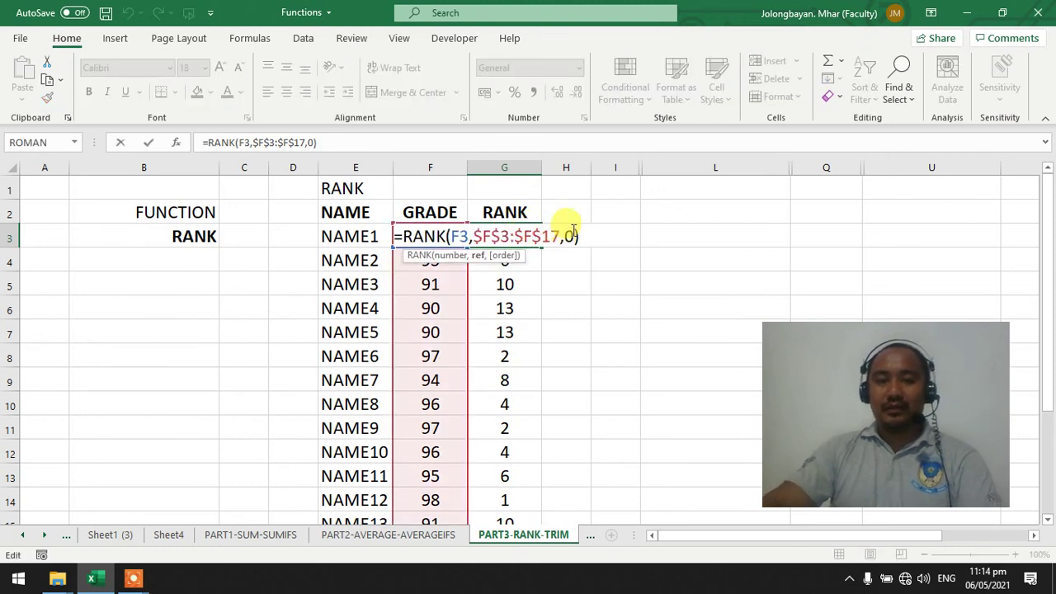
key("Escape")
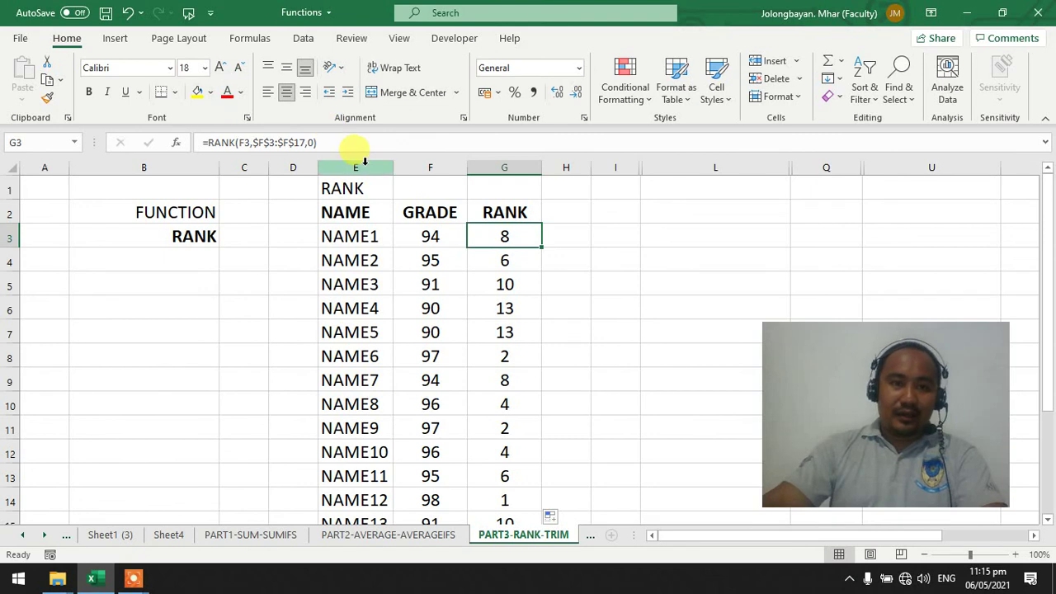
Step: Hide columns E to H containing the RANK table
left_click_drag(354, 168, 559, 167)
right_click(559, 167)
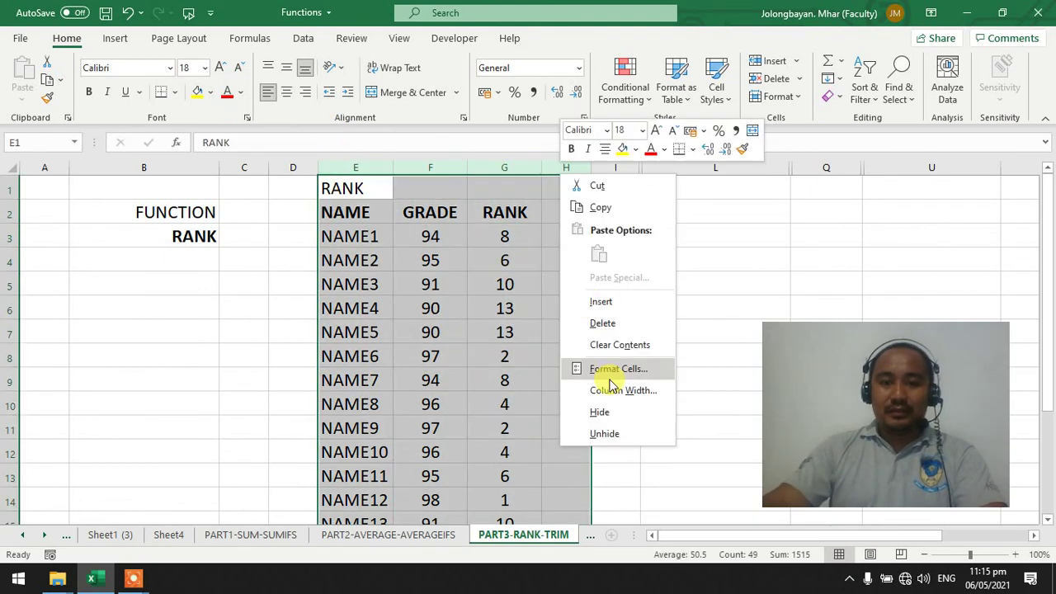
left_click(629, 415)
Step: Unhide the hidden columns between I and L that hold the CONCATENATE exercise
left_click_drag(352, 170, 386, 163)
right_click(386, 164)
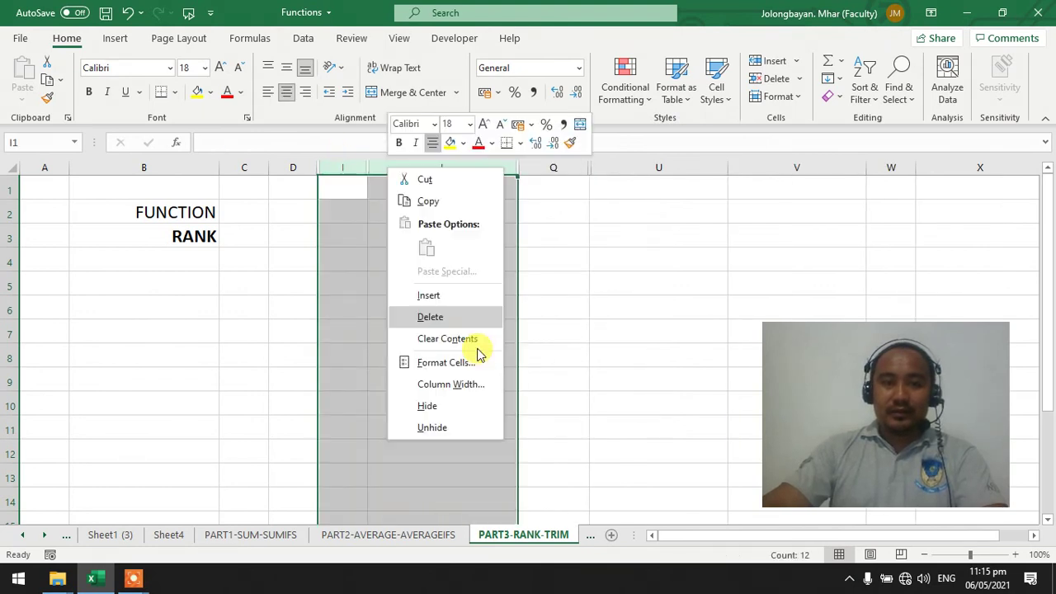
left_click(471, 428)
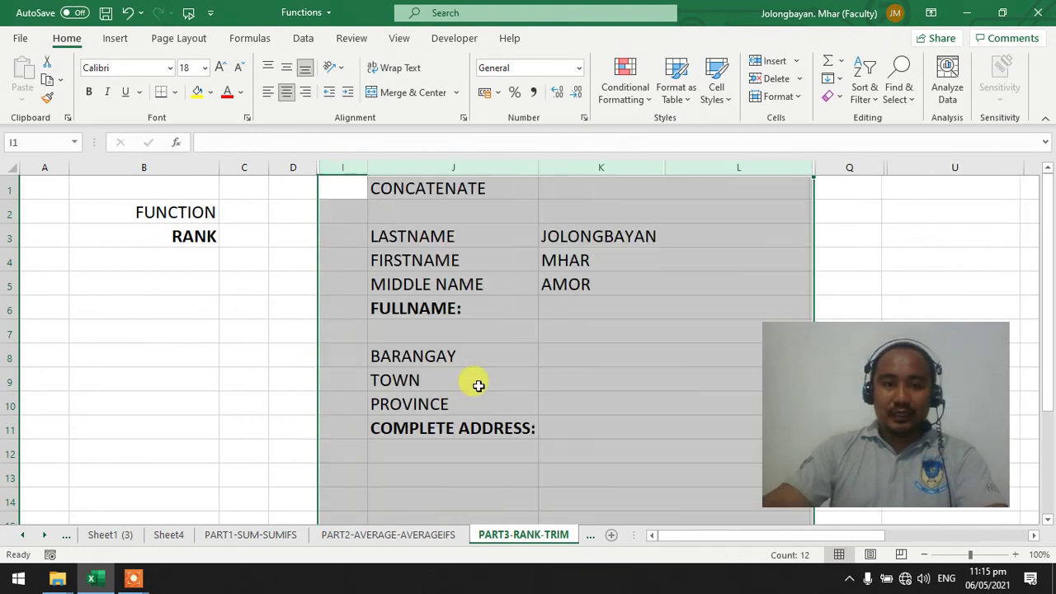
Step: Examine the CONCATENATE exercise's last, first and middle name labels and entries in J3:K5, and select the FULLNAME cell K6
left_click(457, 190)
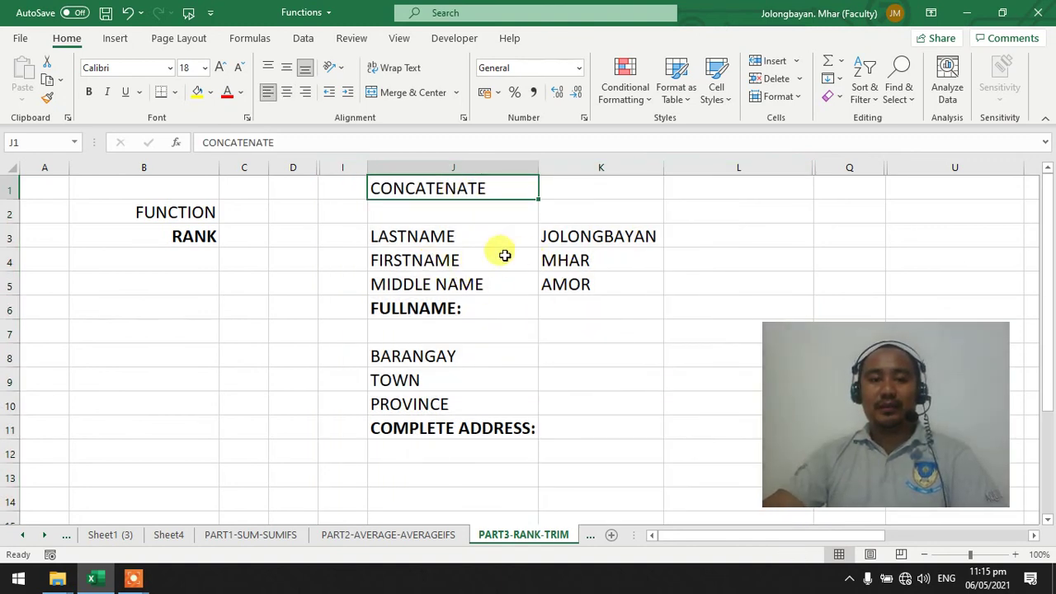
left_click(456, 236)
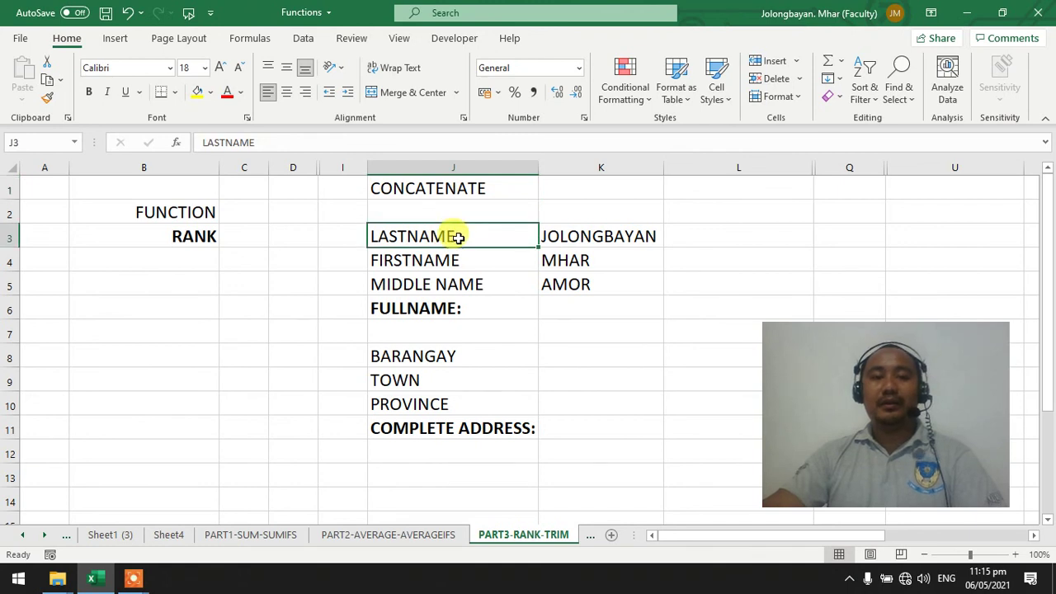
left_click_drag(459, 239, 448, 259)
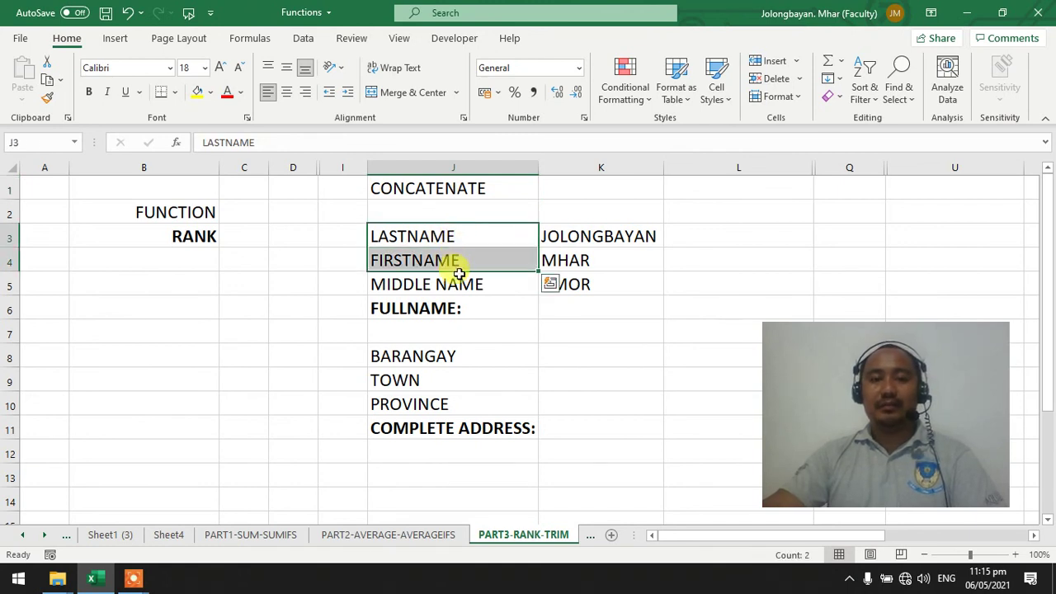
left_click(467, 283)
left_click(570, 307)
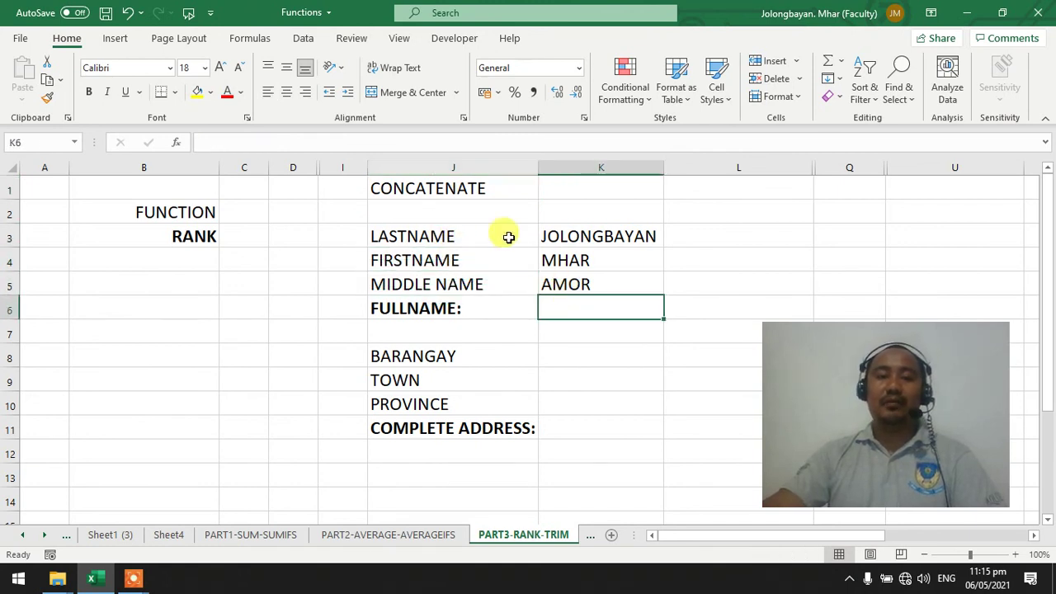
left_click_drag(588, 239, 584, 281)
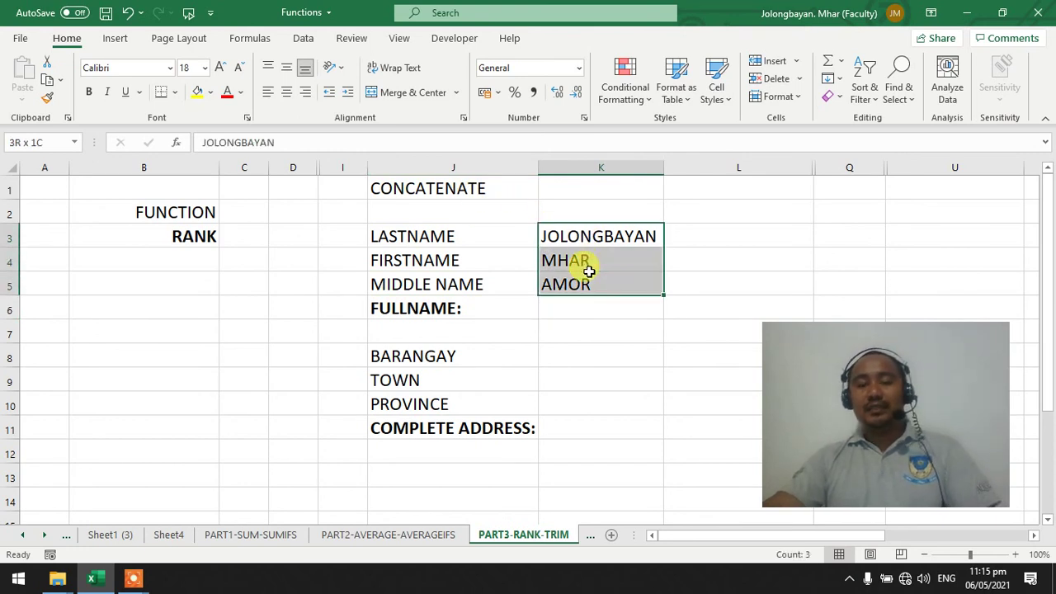
left_click(585, 240)
left_click(585, 262)
left_click(589, 284)
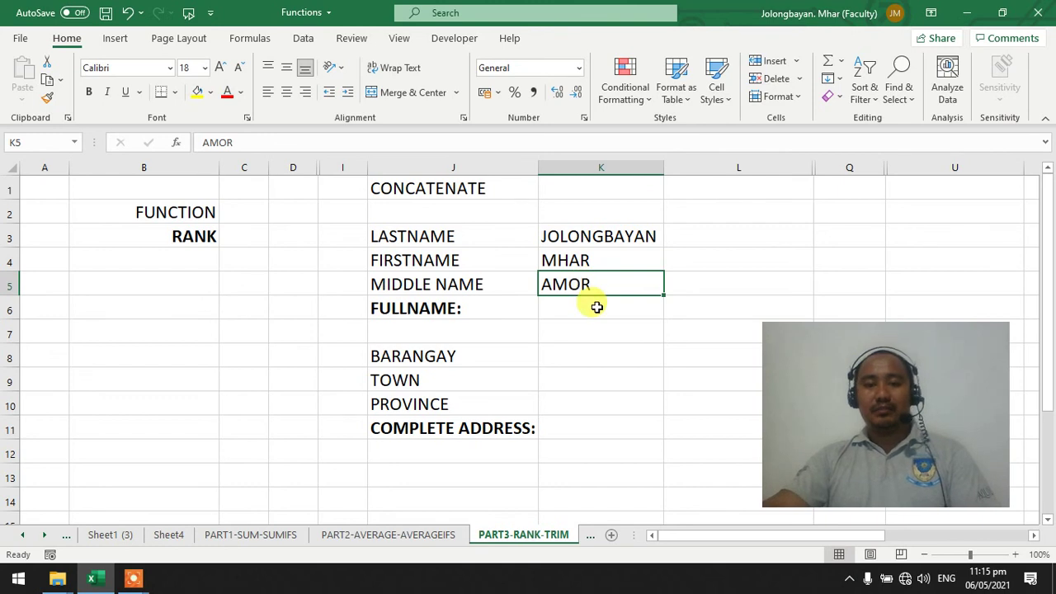
left_click(599, 308)
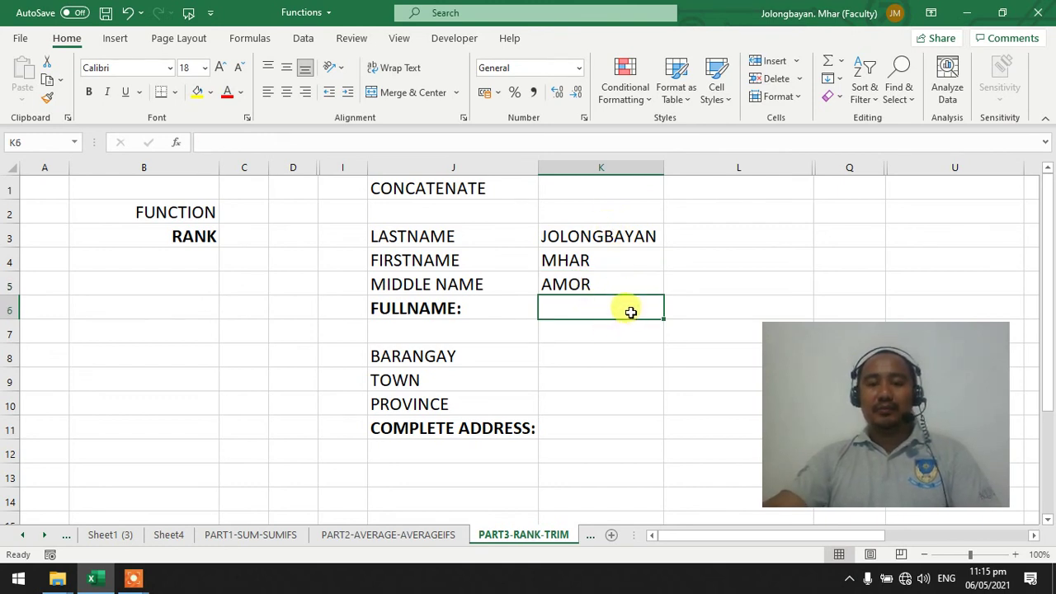
Step: Enter the formula =CONCATENATE(K3,K4,K5) in the FULLNAME cell K6 to join the last, first and middle names
type("=CON")
key("Tab")
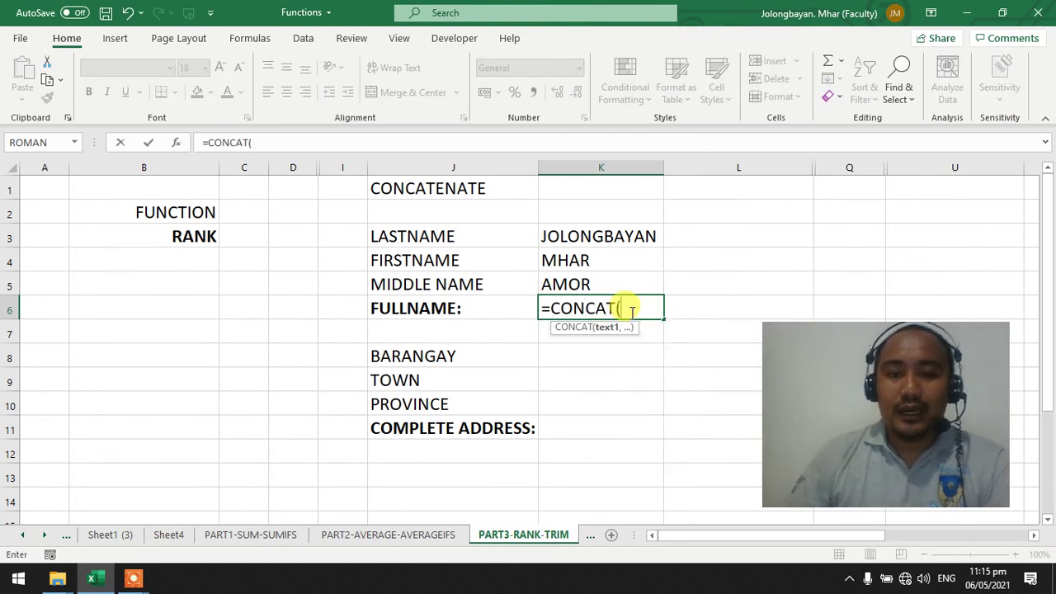
left_click(616, 311)
type("E")
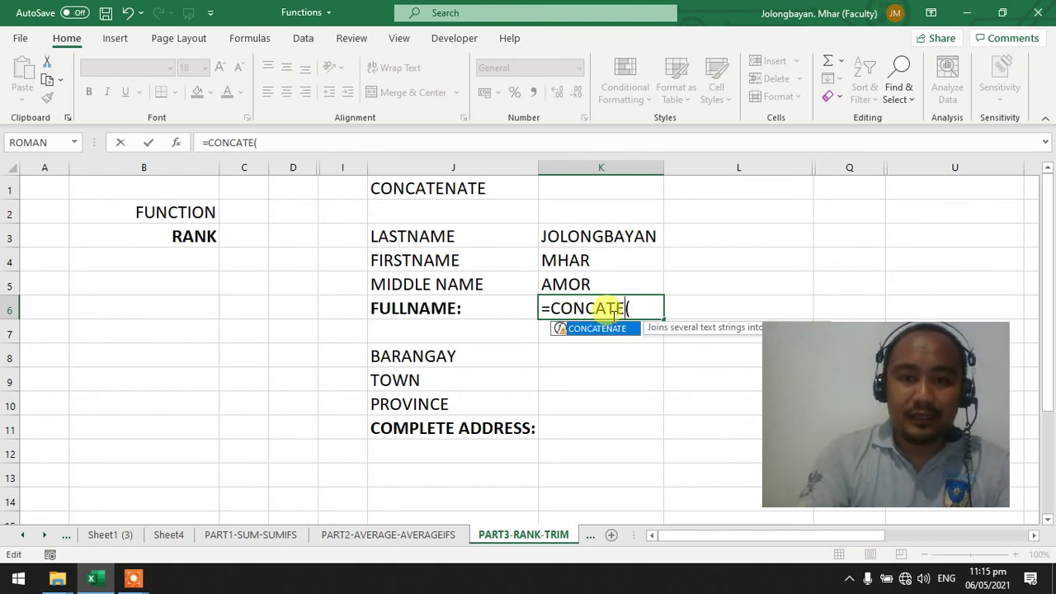
type("NATE")
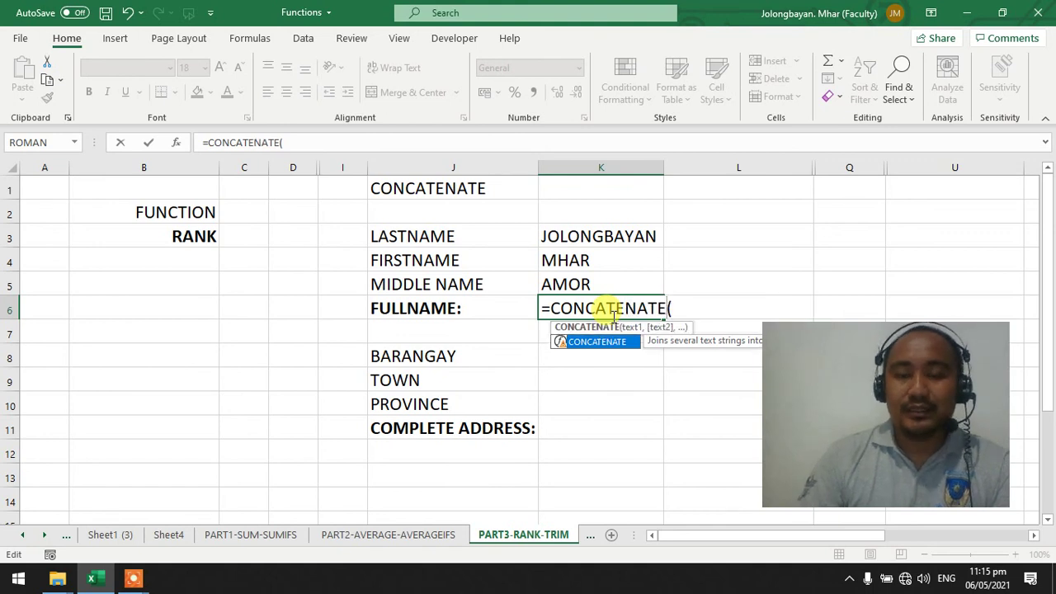
left_click(678, 310)
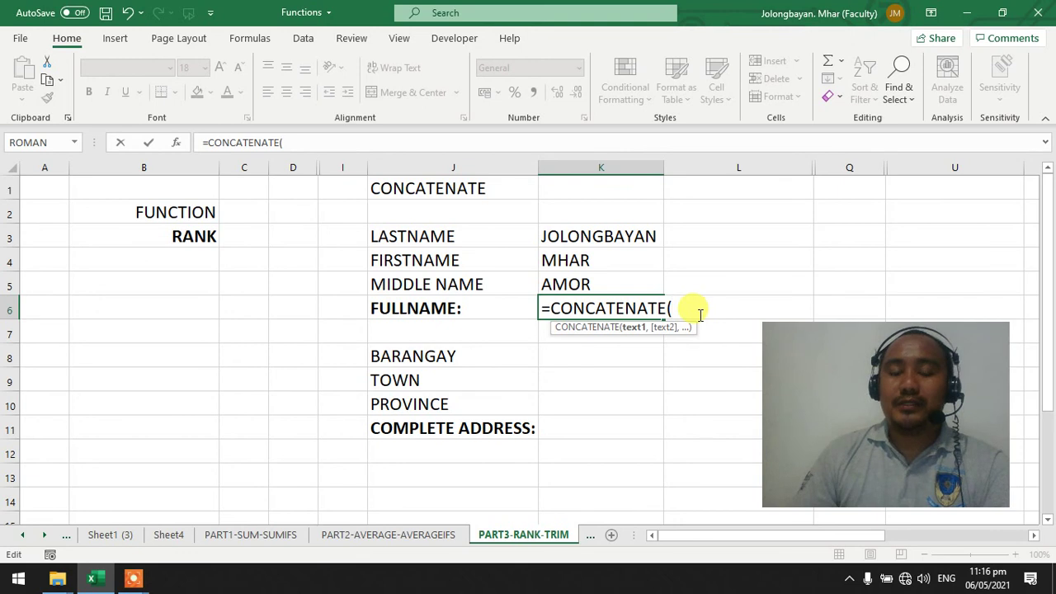
left_click(599, 237)
type(",")
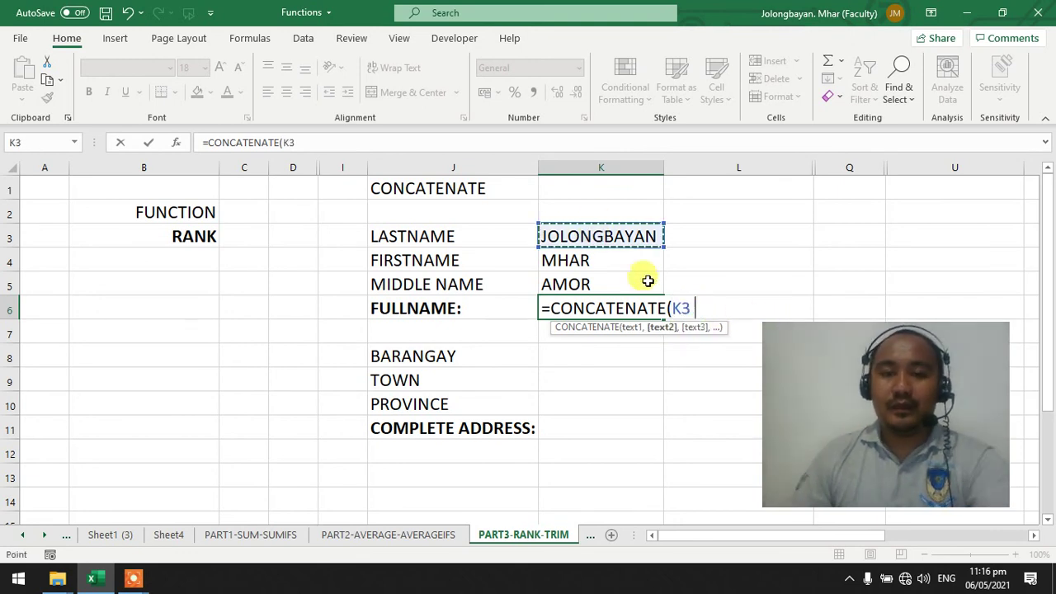
left_click(590, 260)
type(",")
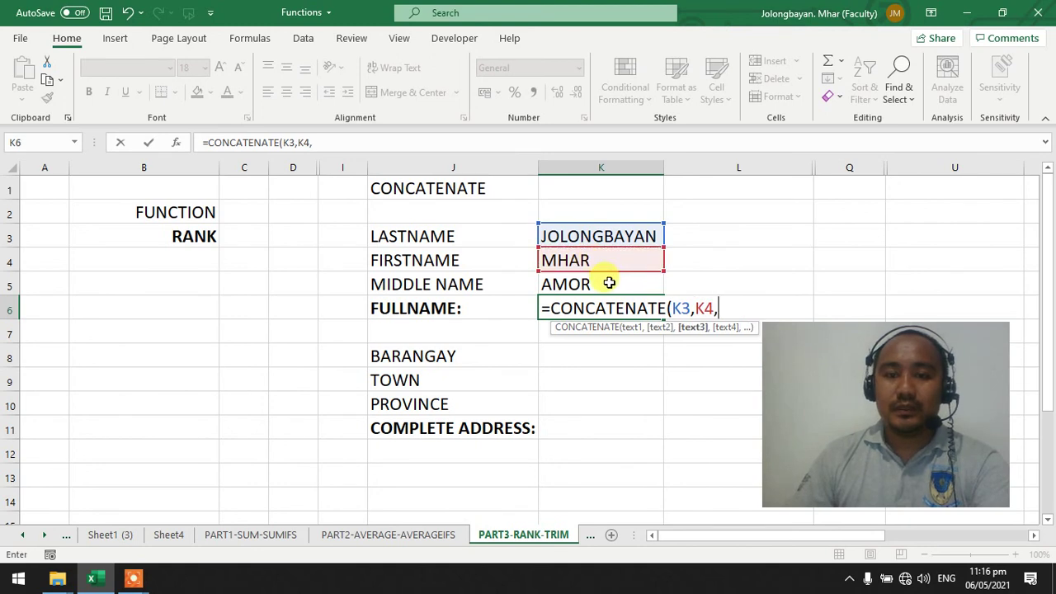
left_click(609, 283)
type(")")
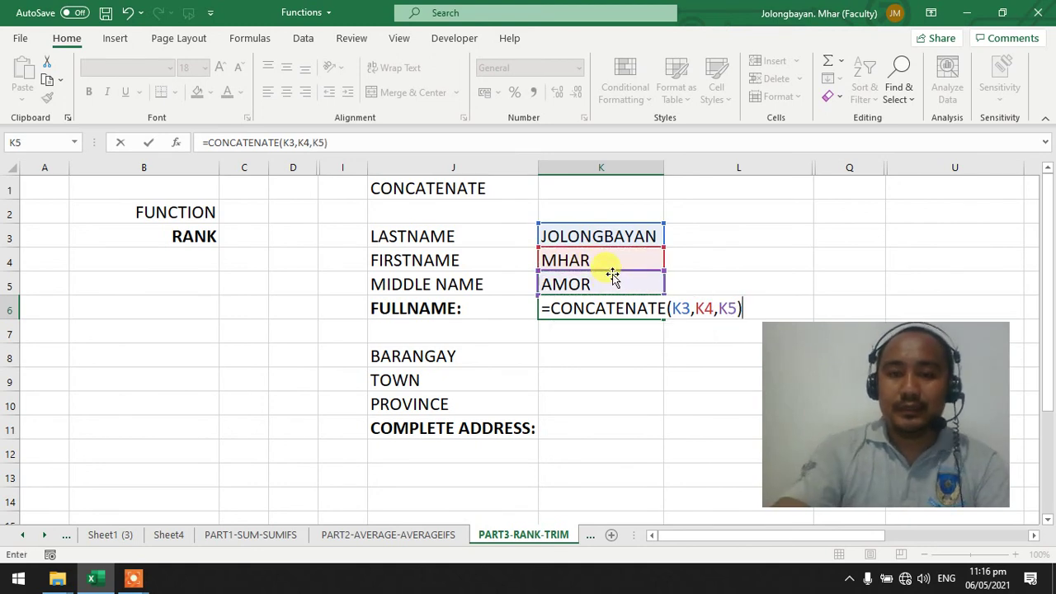
key("Return")
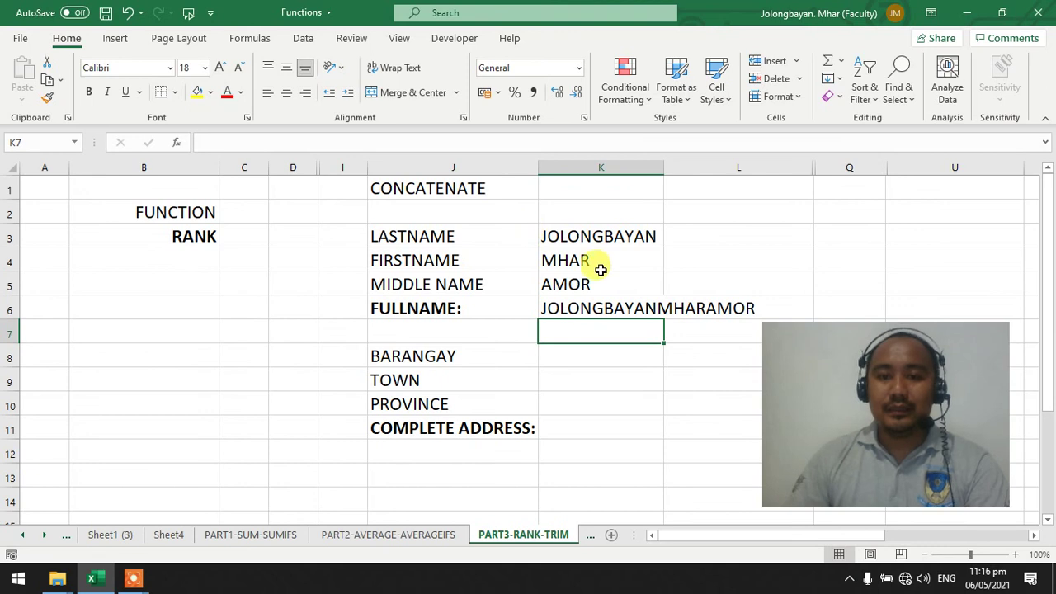
Step: Review the cell references in the K6 CONCATENATE formula and leave it unedited
left_click(612, 305)
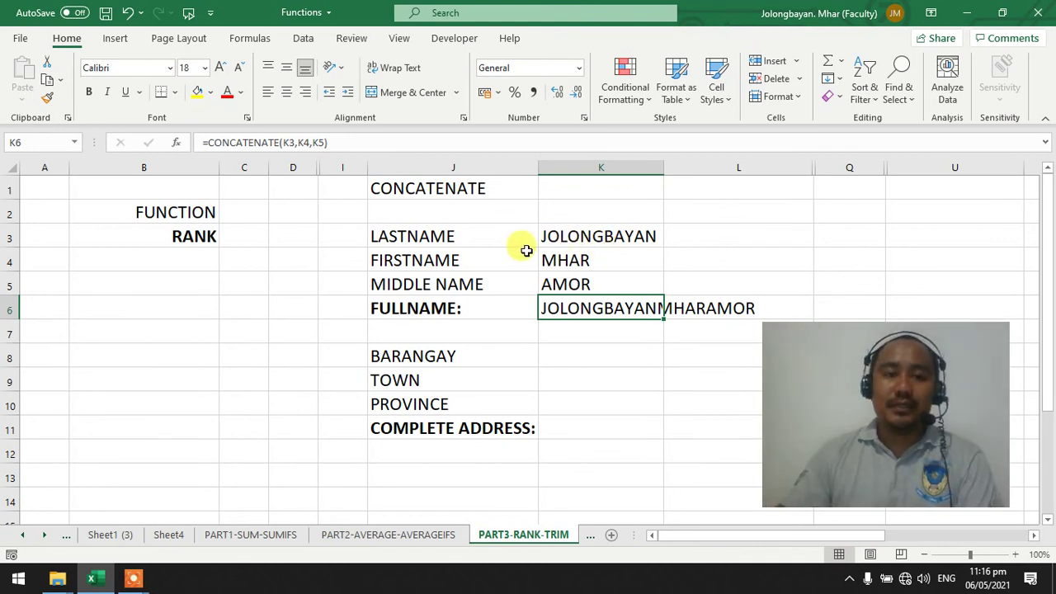
double_click(586, 309)
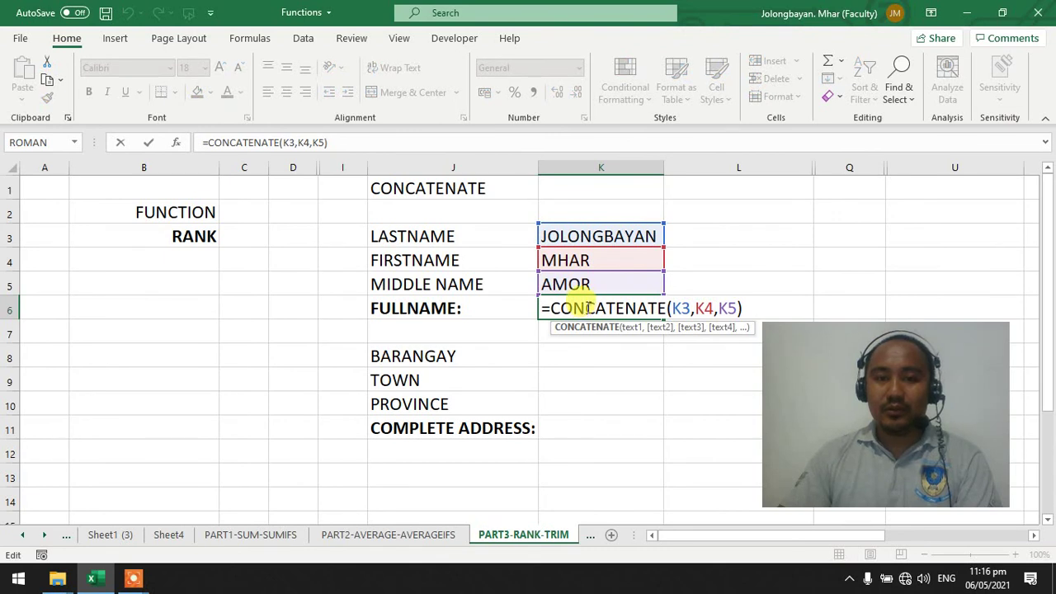
left_click(696, 311)
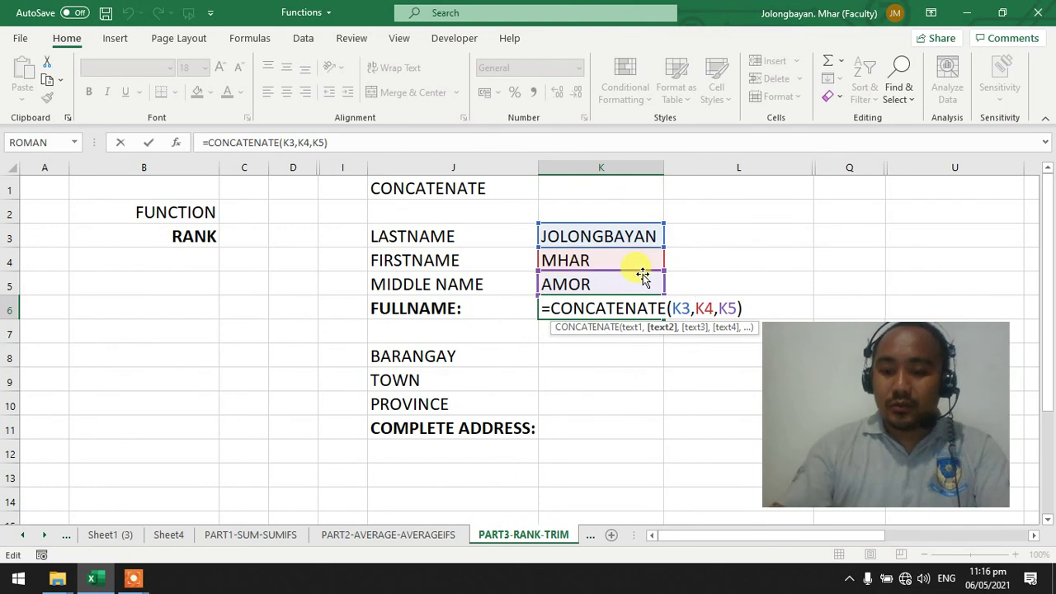
key("Return")
key("Up")
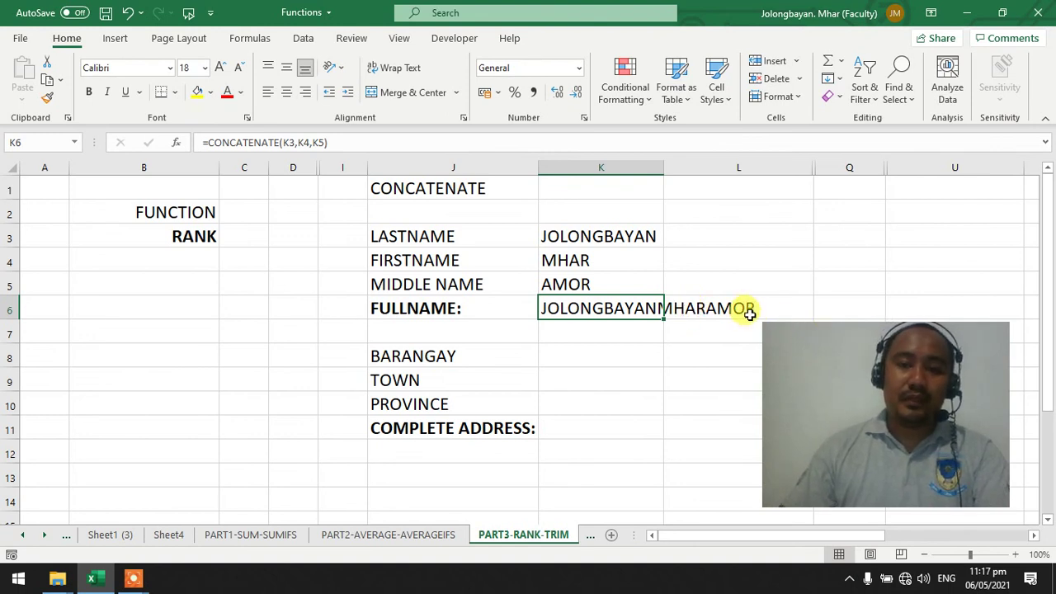
Step: Insert a comma-and-space text argument ", " between K3 and K4 in the K6 CONCATENATE formula
double_click(645, 306)
left_click(697, 307)
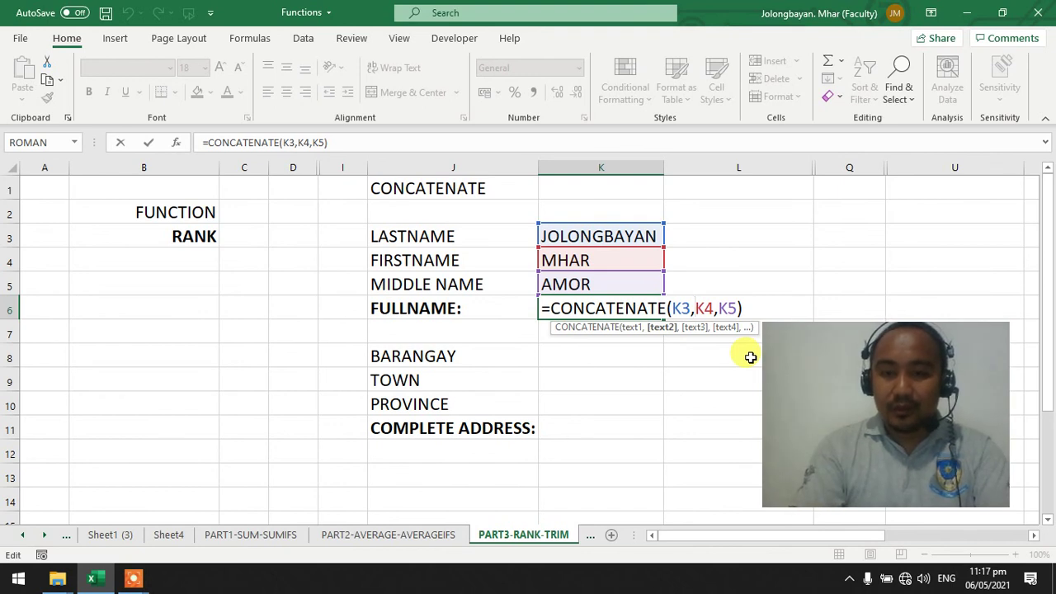
type("\"\",")
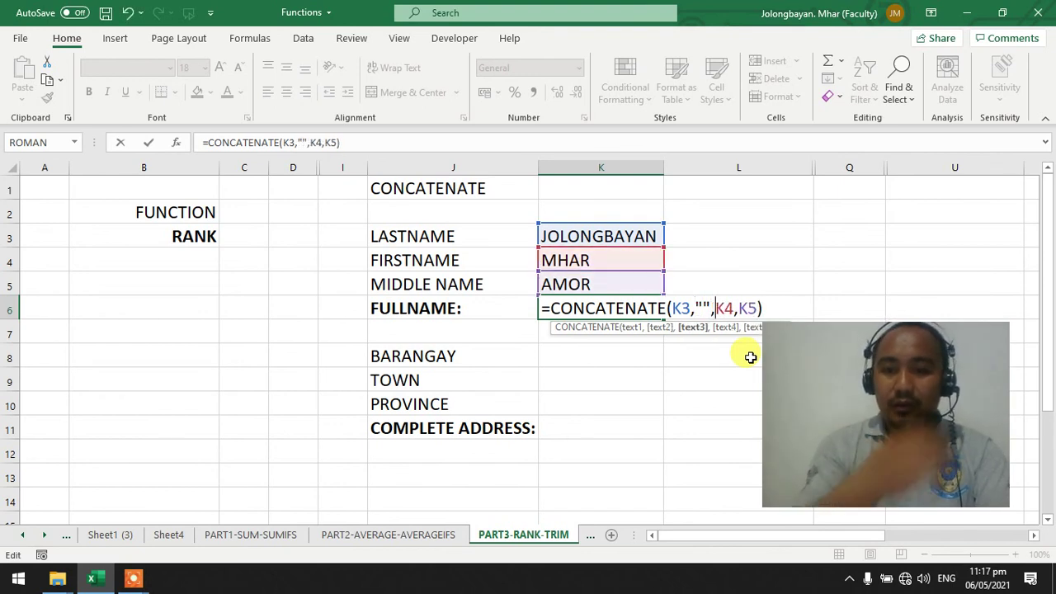
left_click(702, 308)
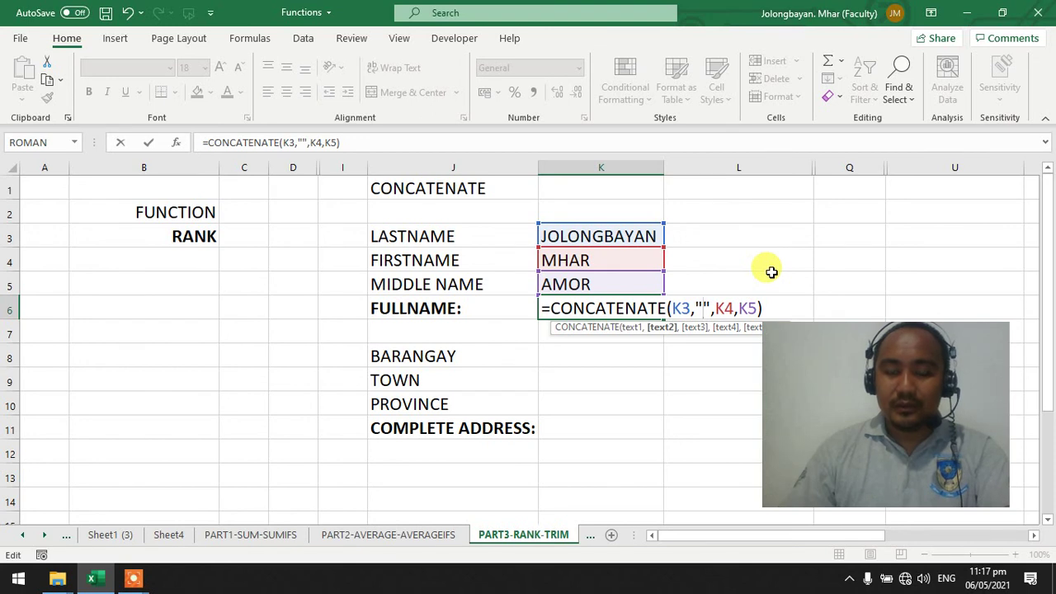
type(",")
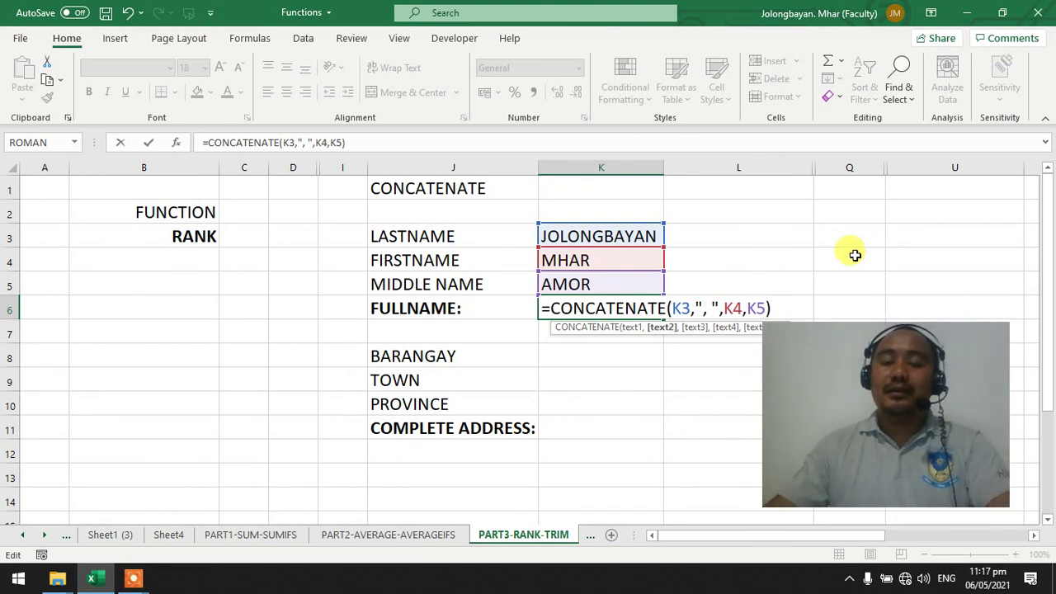
double_click(701, 308)
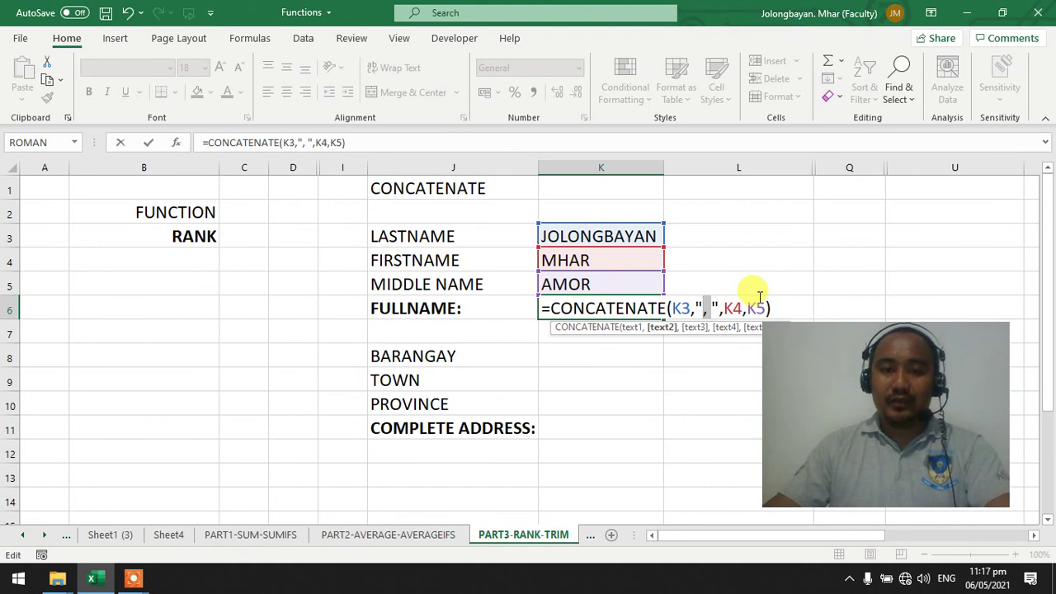
Step: Insert a space text argument " " between K4 and K5, completing K6 as =CONCATENATE(K3,", ",K4," ",K5)
left_click(749, 308)
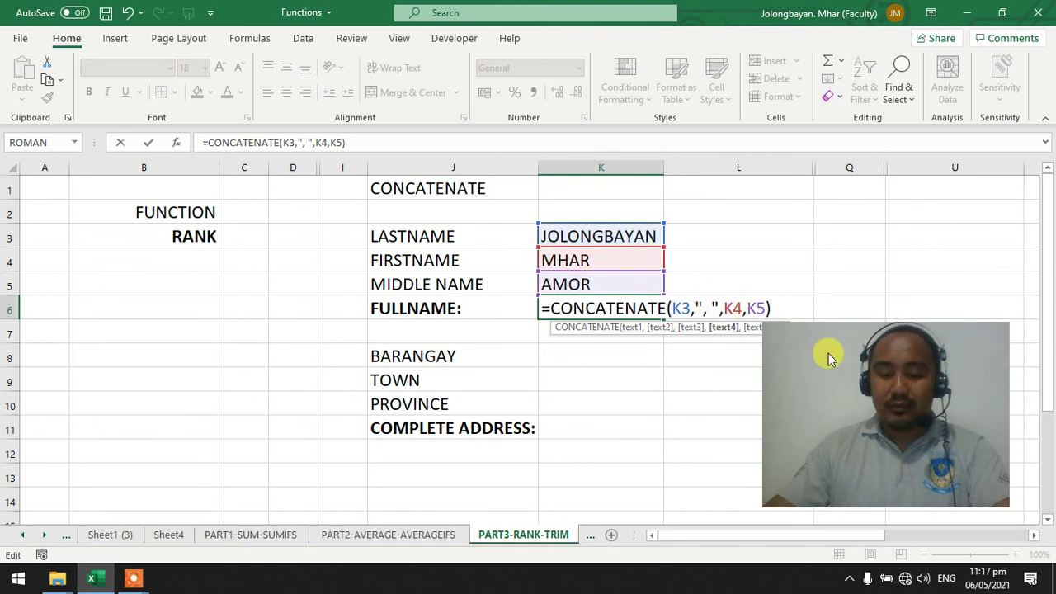
type("\"\"")
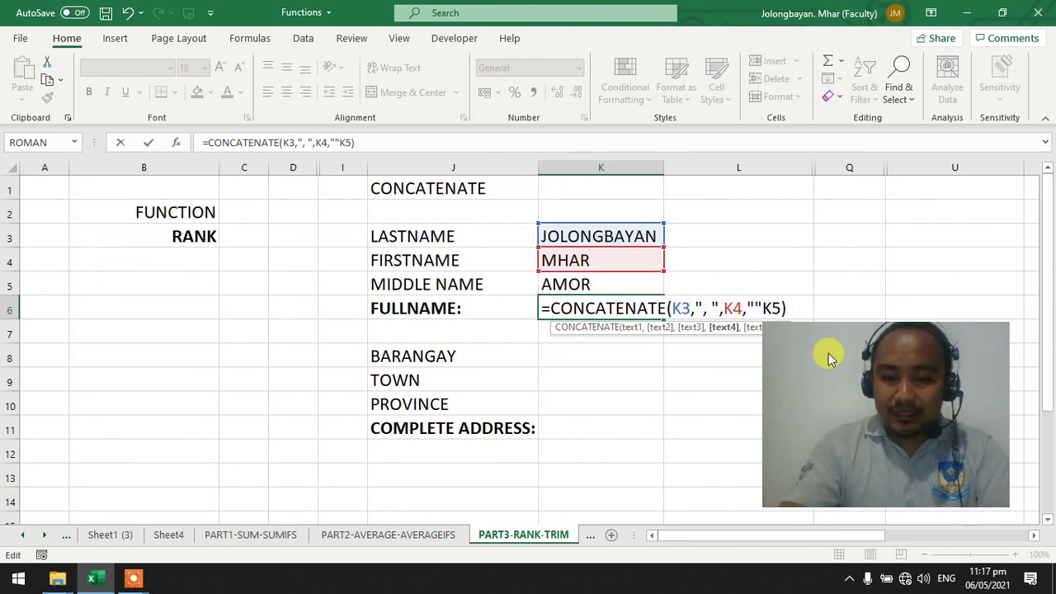
type(",")
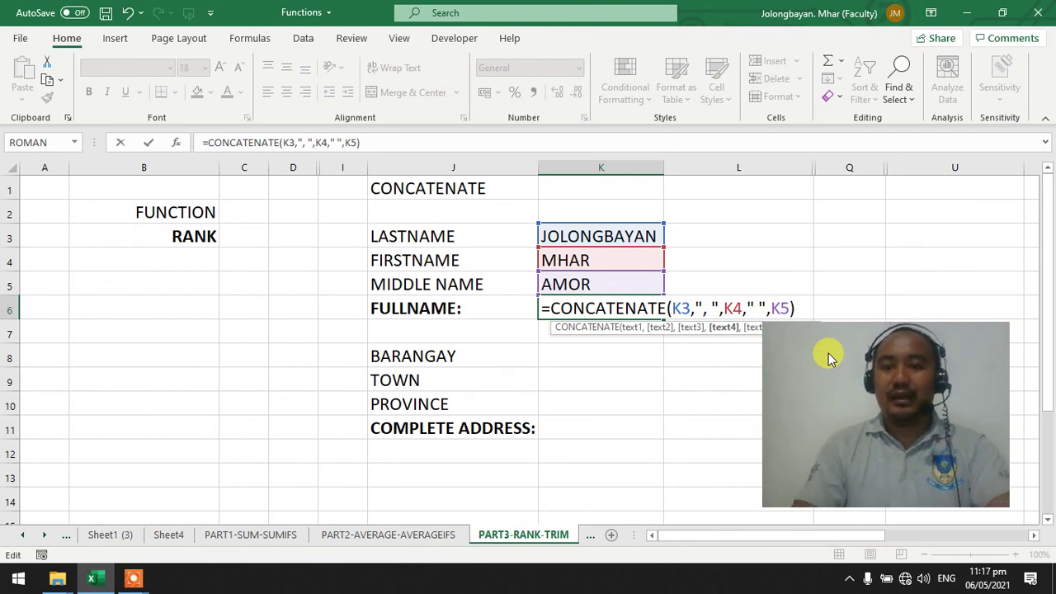
key("Return")
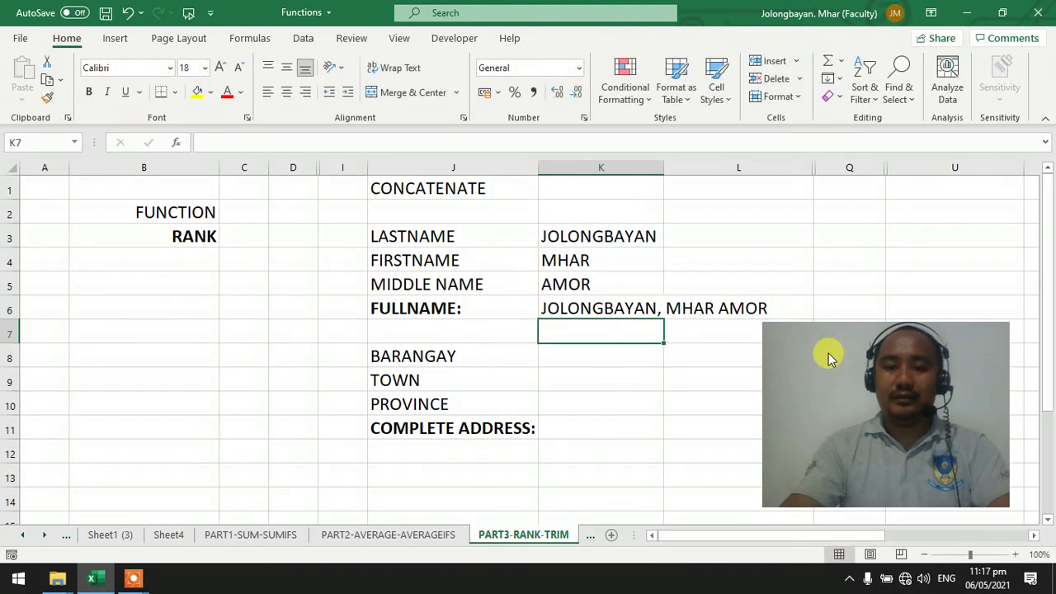
left_click(625, 310)
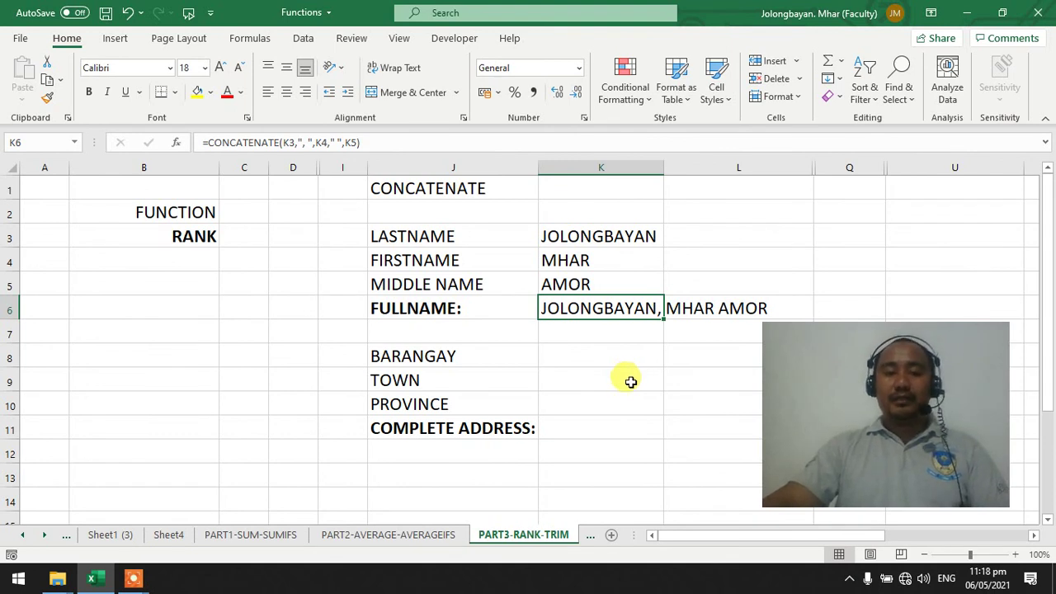
Step: Enter the barangay name of the address exercise in K8
left_click(608, 419)
left_click_drag(417, 351, 400, 389)
left_click(619, 426)
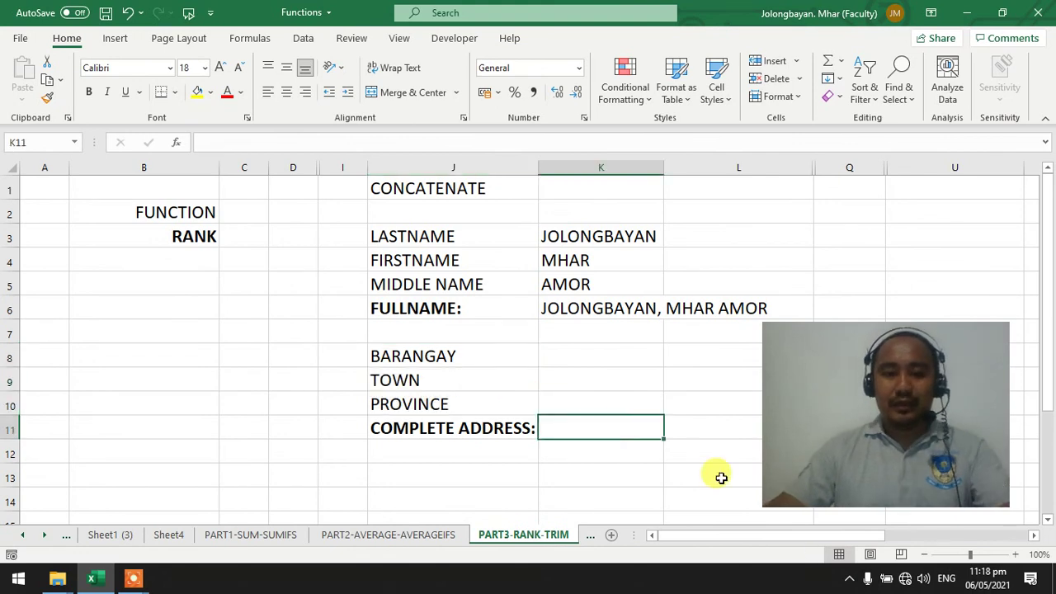
left_click(590, 361)
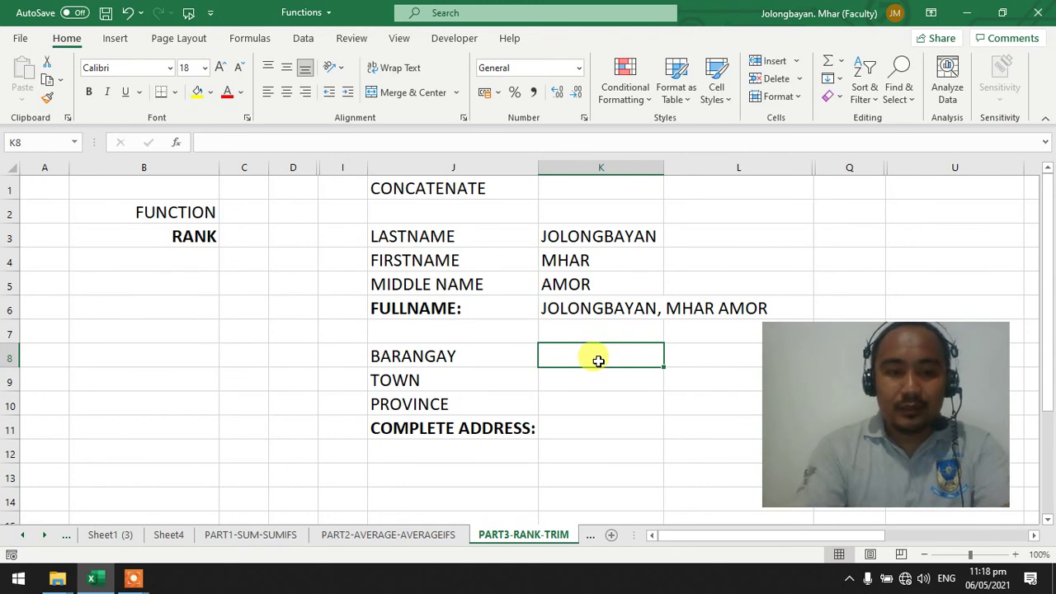
type("LUMBANG NA BATA")
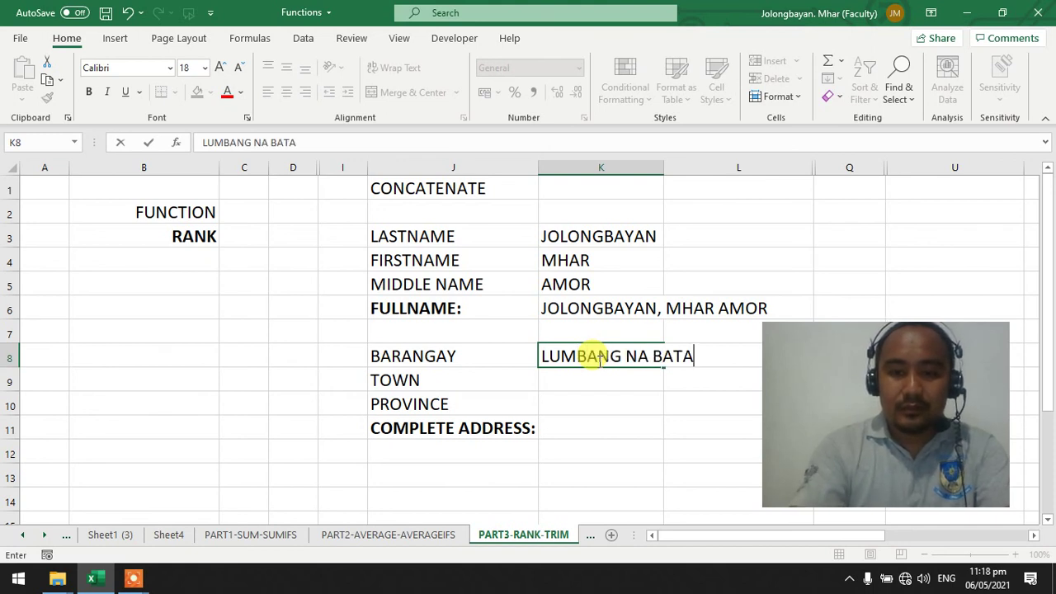
key("Return")
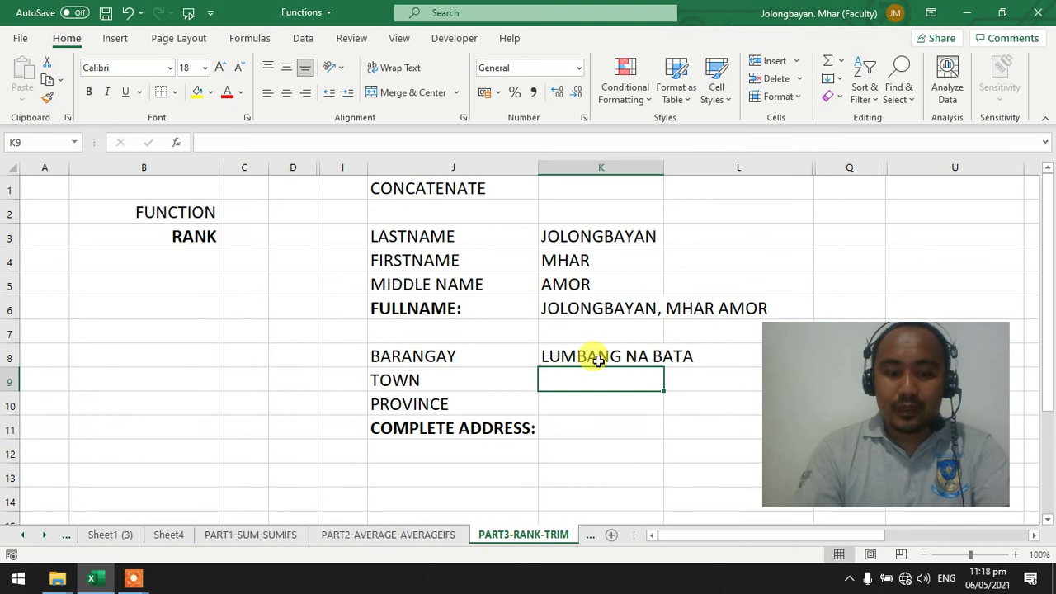
Step: Enter the town name in K9, adding its missing last letter, and the province name in K10
type("CALAC")
key("Return")
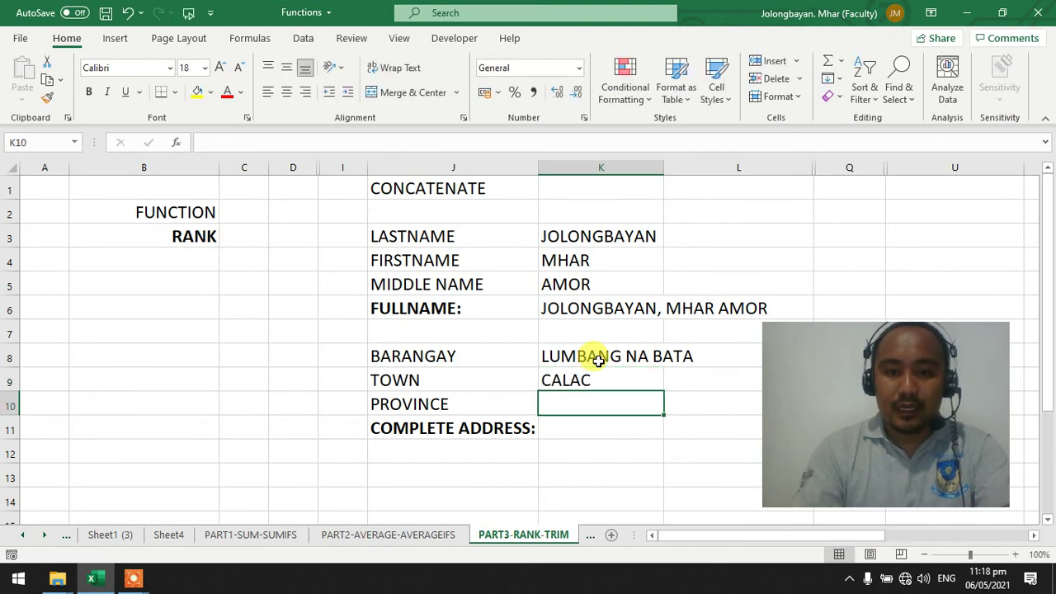
key("Right")
key("Up")
key("Left")
key("F2")
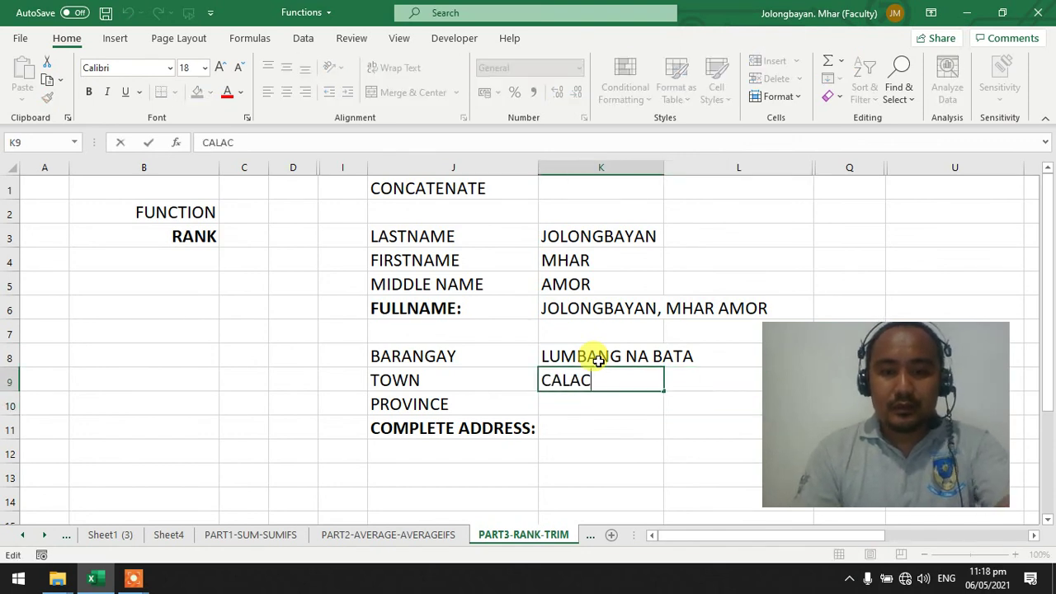
type("A")
key("Return")
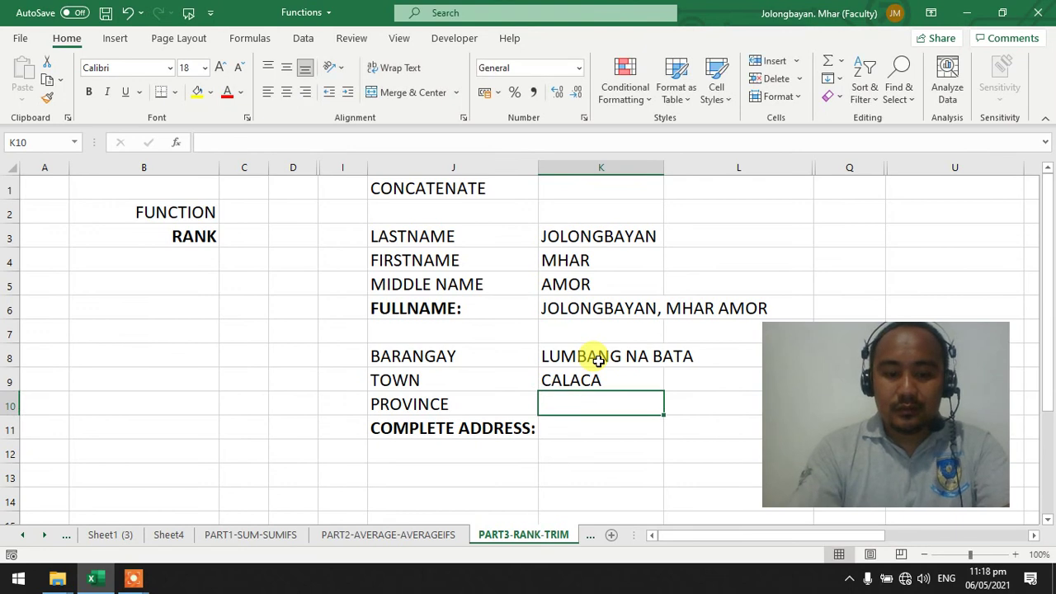
type("BATANGAS")
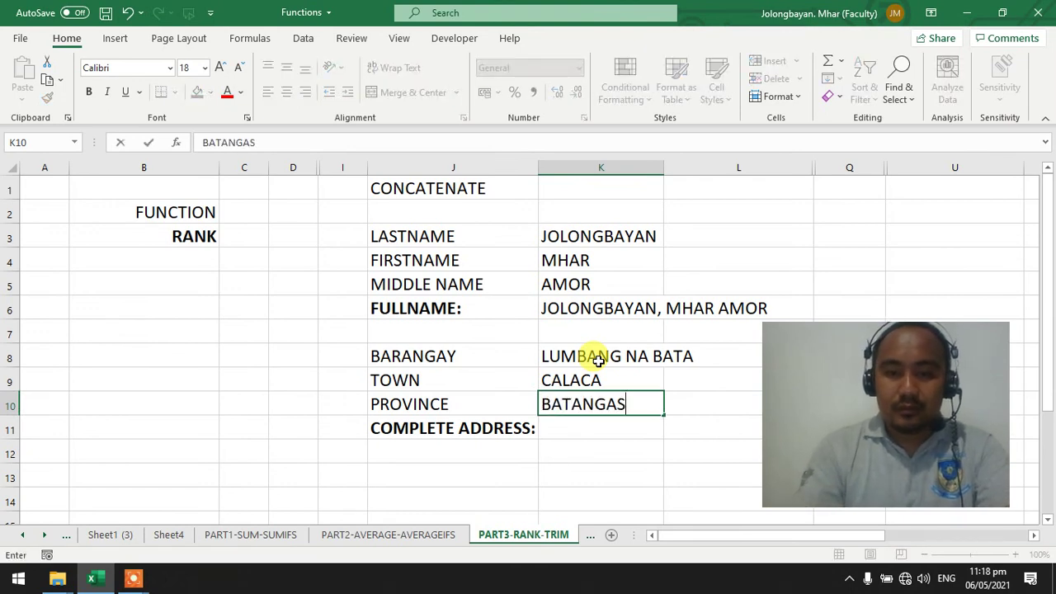
key("Return")
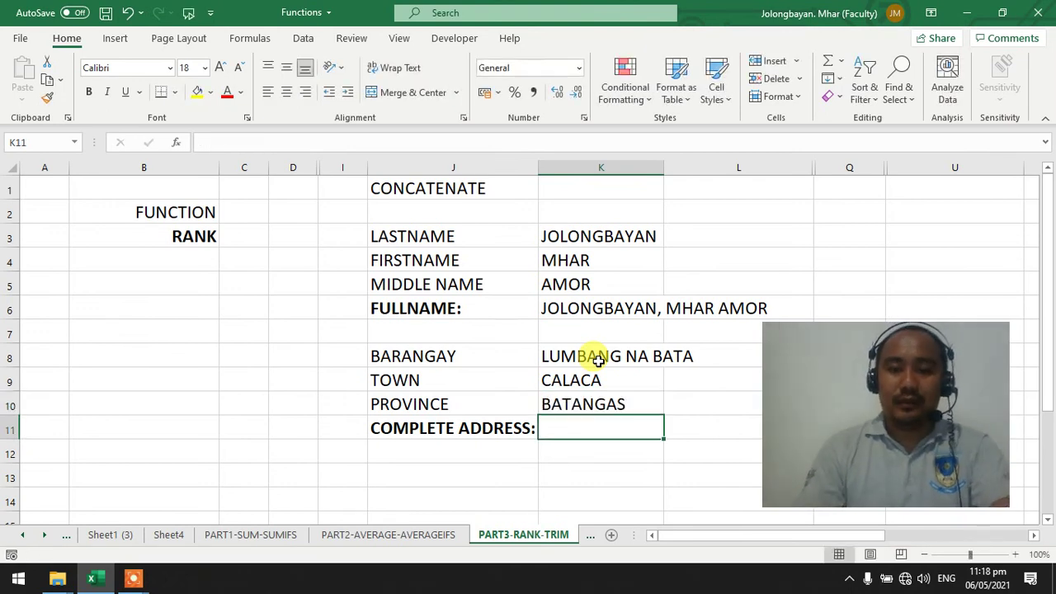
Step: Start a CONCATENATE formula in K11 with K8 as the first text and ", " as the second
type("=")
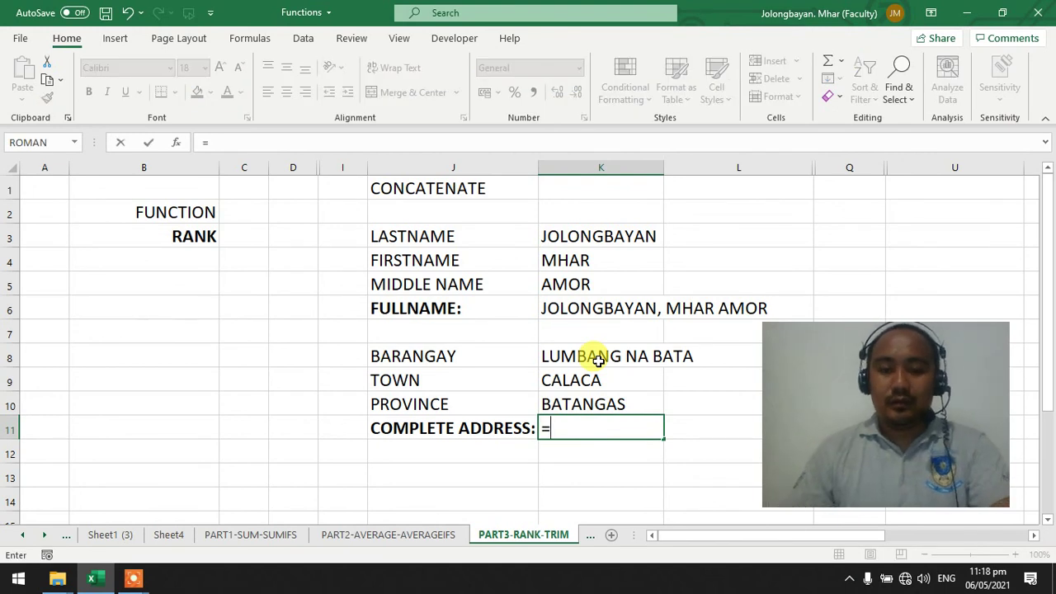
type("CONCAT(")
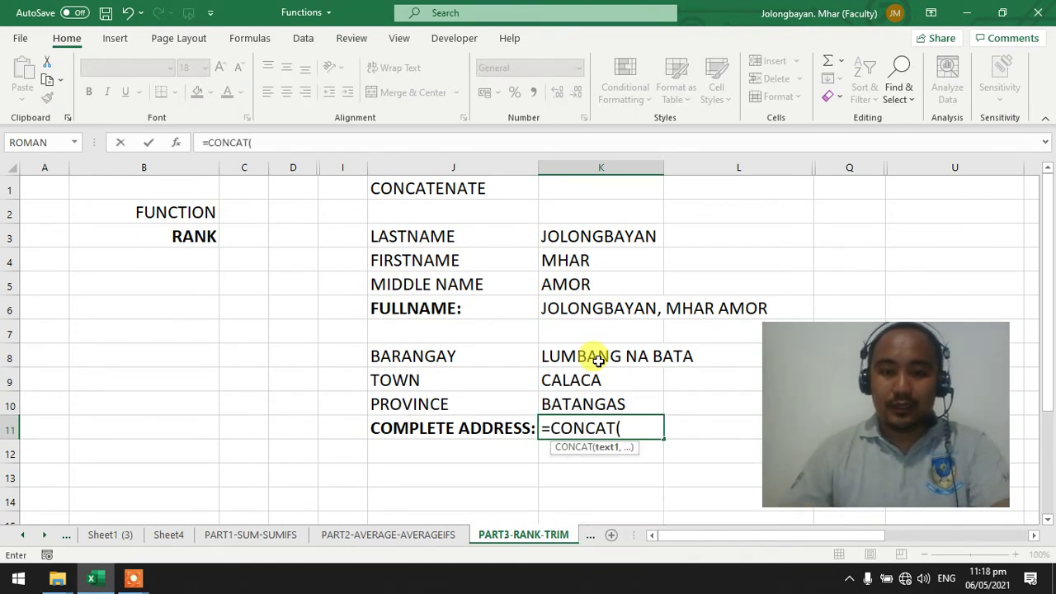
key("BackSpace")
type("E")
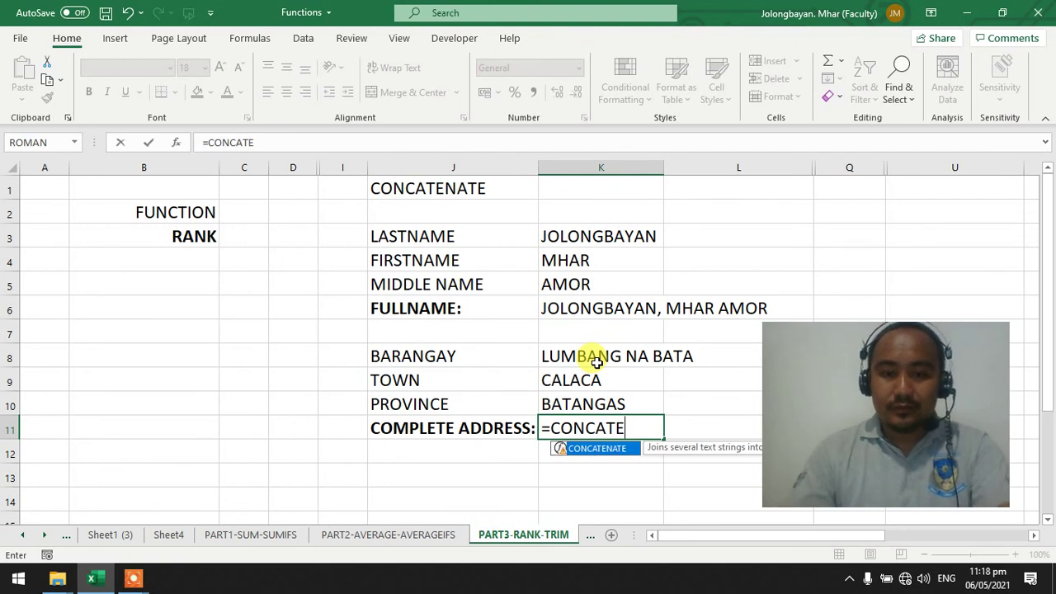
key("Tab")
left_click(608, 357)
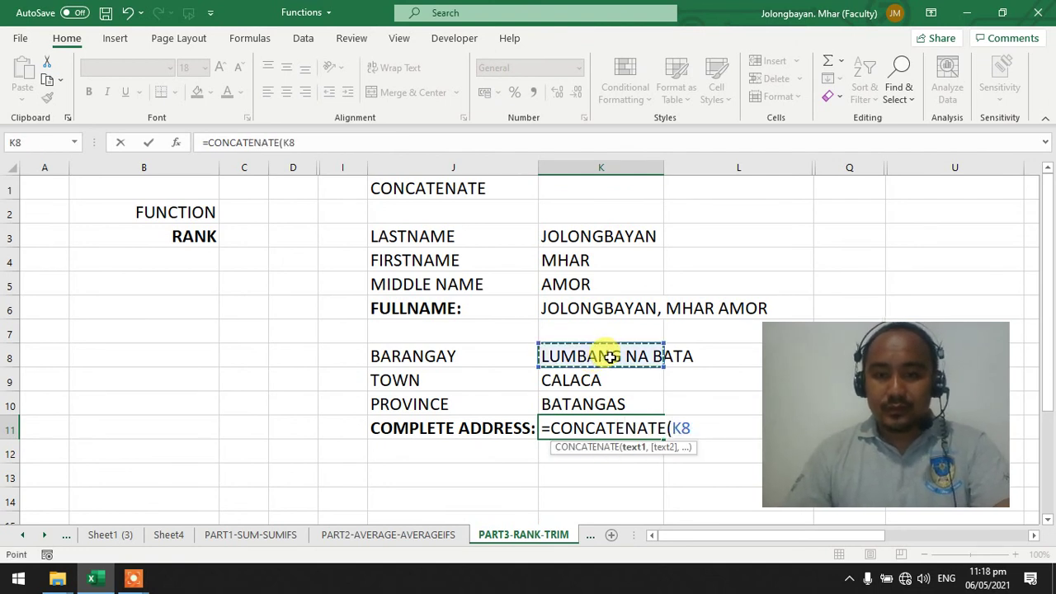
type(",")
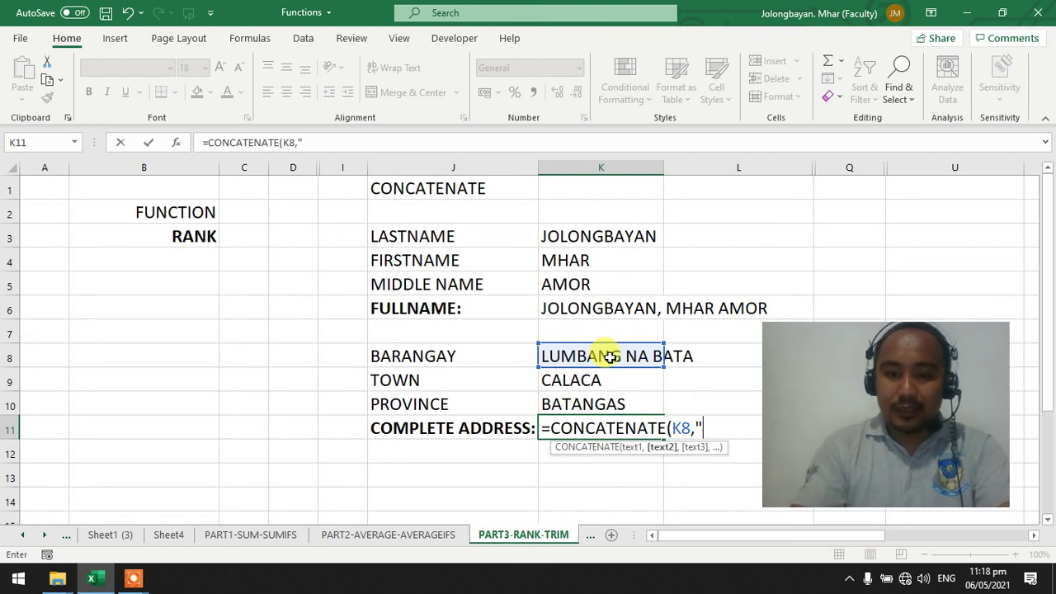
type("\", \",")
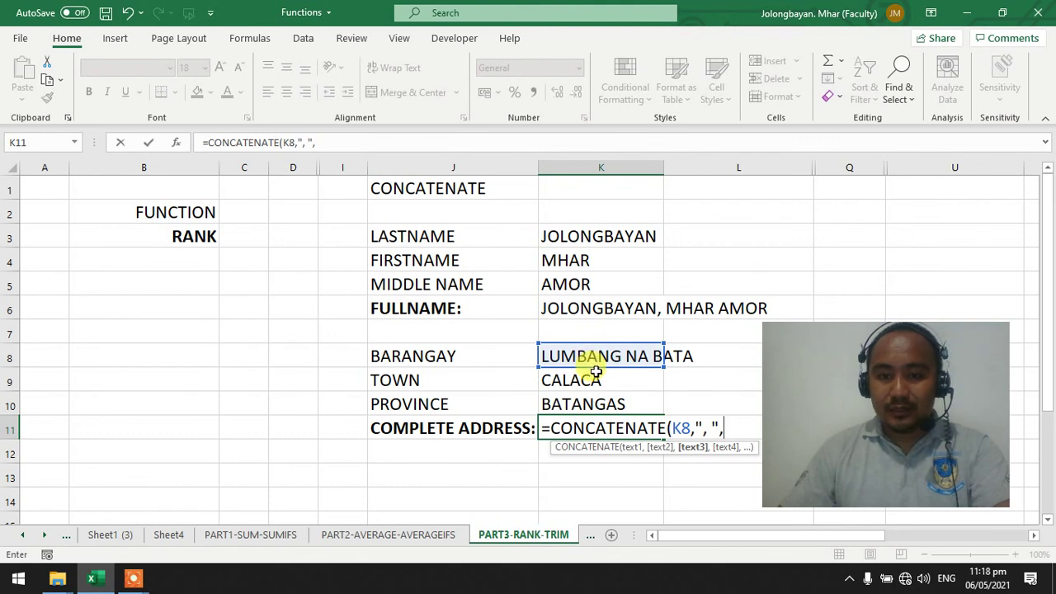
Step: Add K9, ", " and K10 to the K11 formula, completing it as =CONCATENATE(K8,", ",K9,", ",K10)
left_click(597, 379)
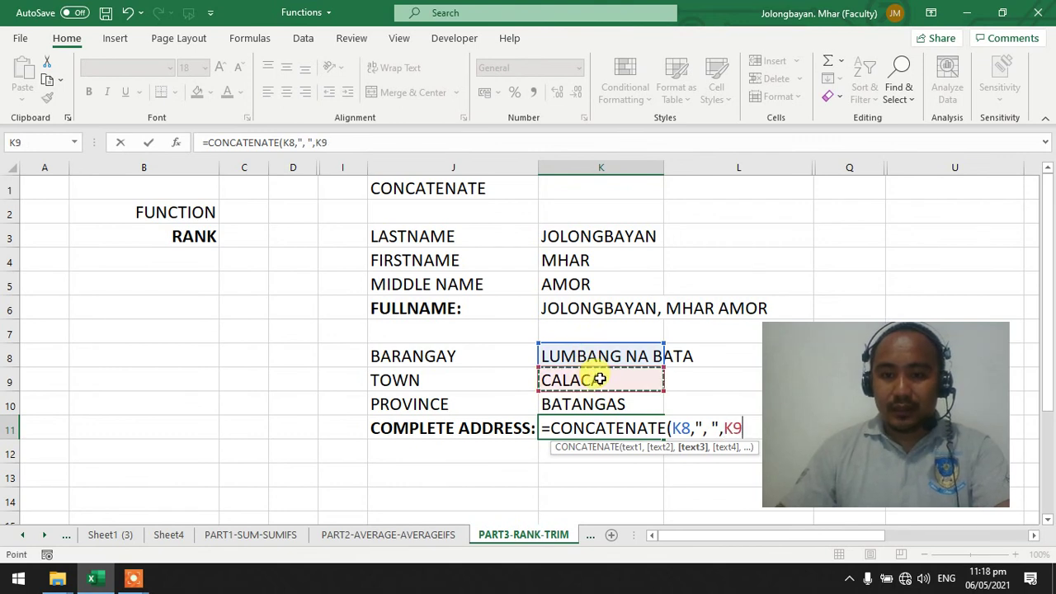
type(",")
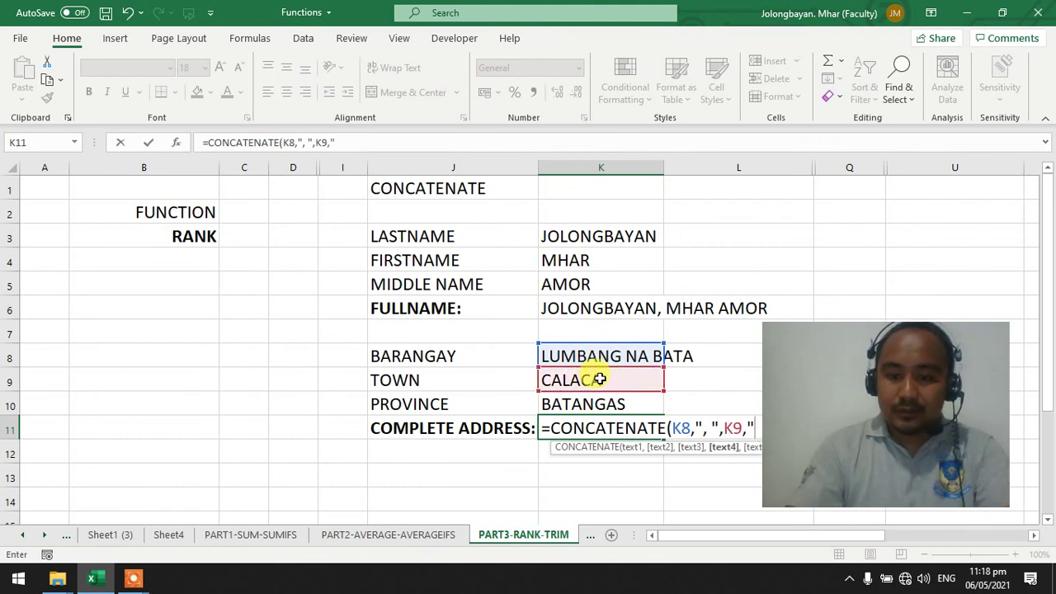
type("\", \",")
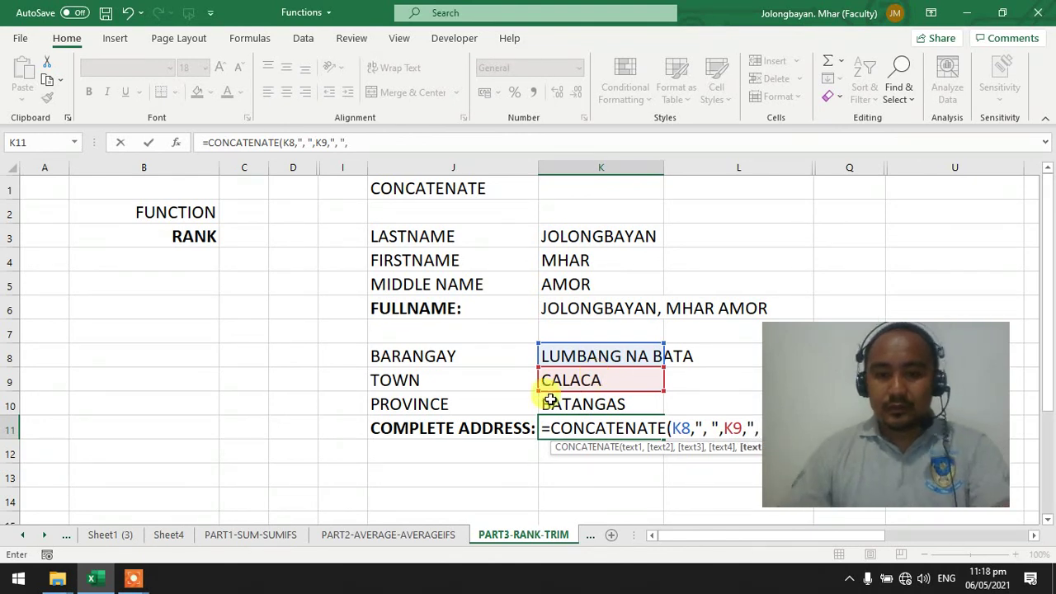
left_click(555, 406)
key("Return")
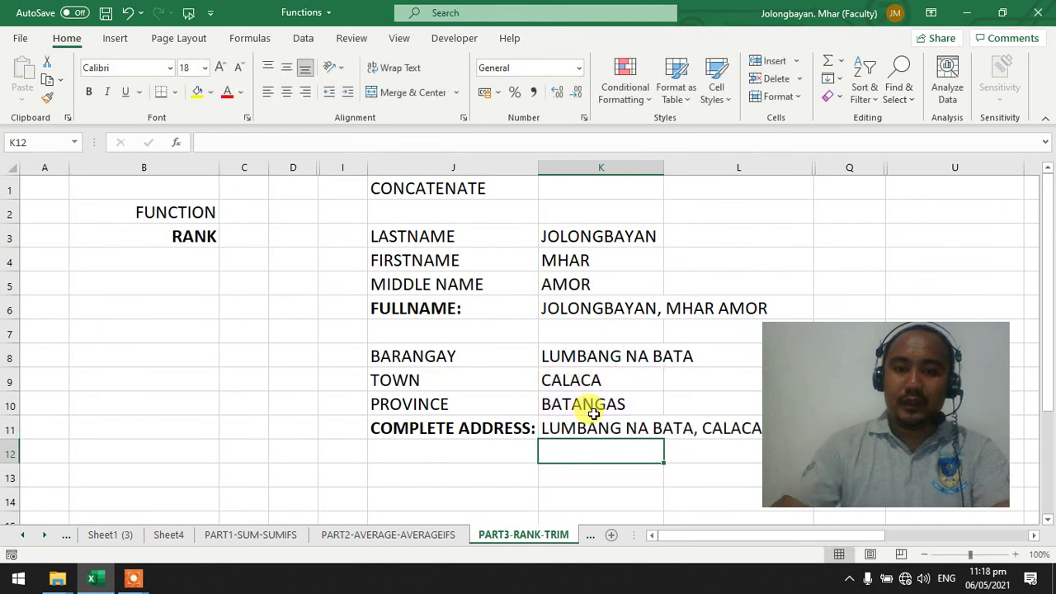
Step: Examine the full complete address text in K11 and the formula that produces it
left_click(619, 423)
key("Right")
key("Right")
key("Right")
key("Right")
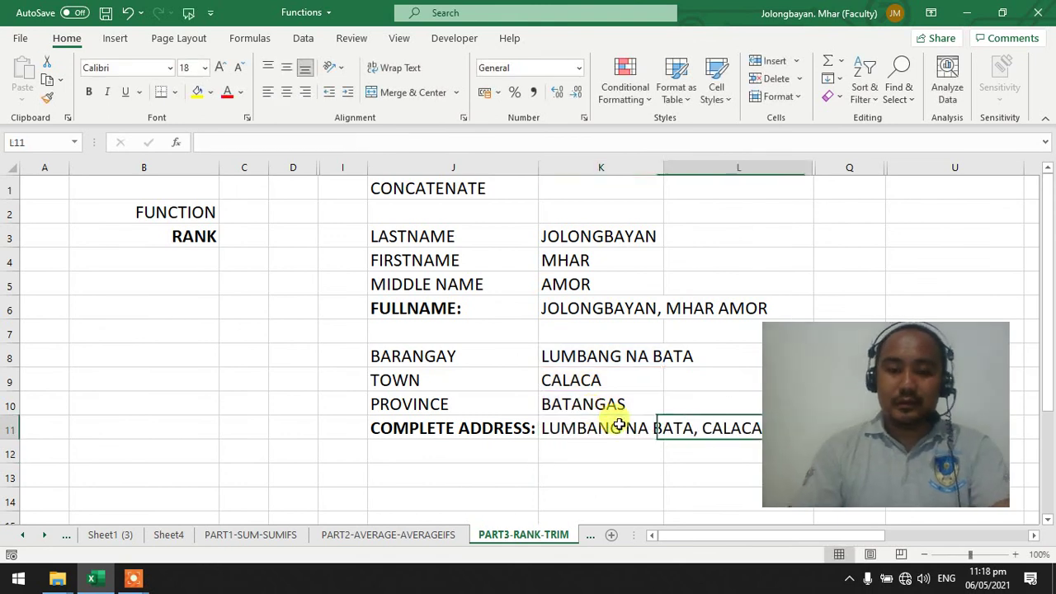
key("Left")
key("Left")
key("Left")
key("Left")
key("Left")
key("Right")
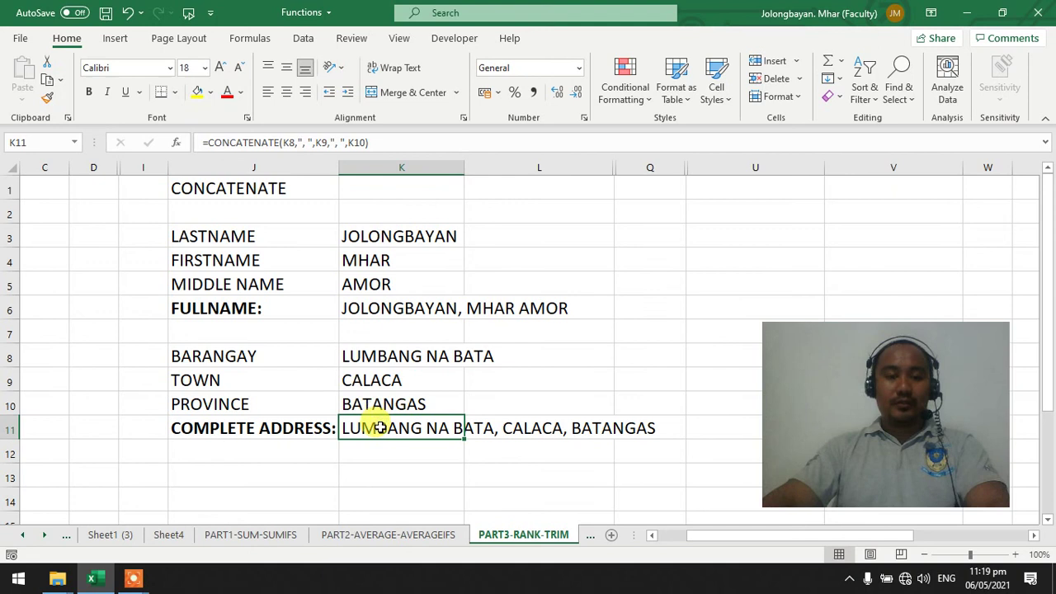
Step: View the functions offered in the B3 function list without choosing another one
left_click(228, 188)
left_click_drag(728, 541, 688, 541)
left_click(214, 243)
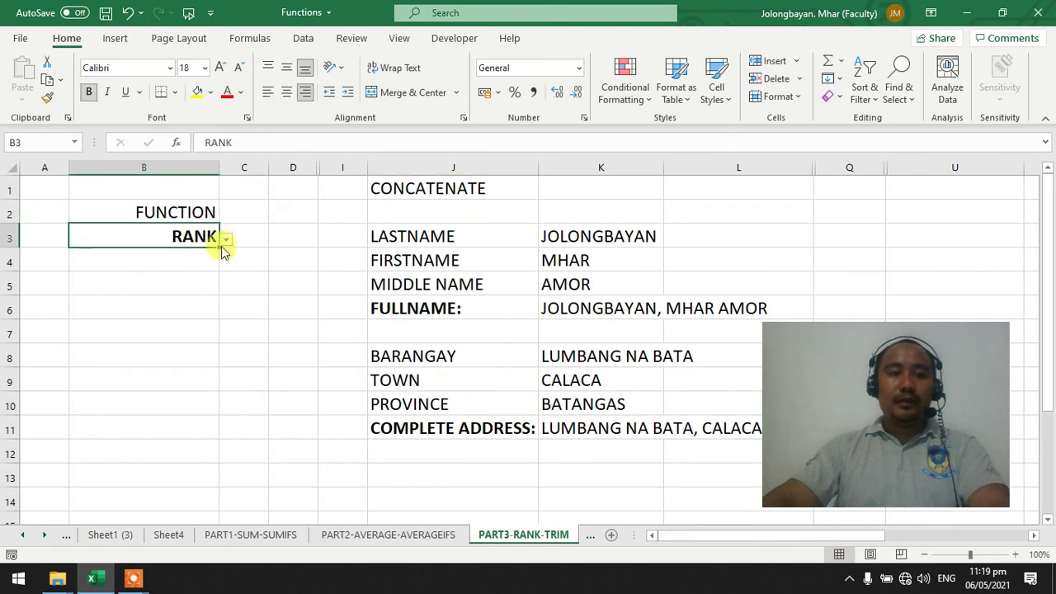
left_click(226, 240)
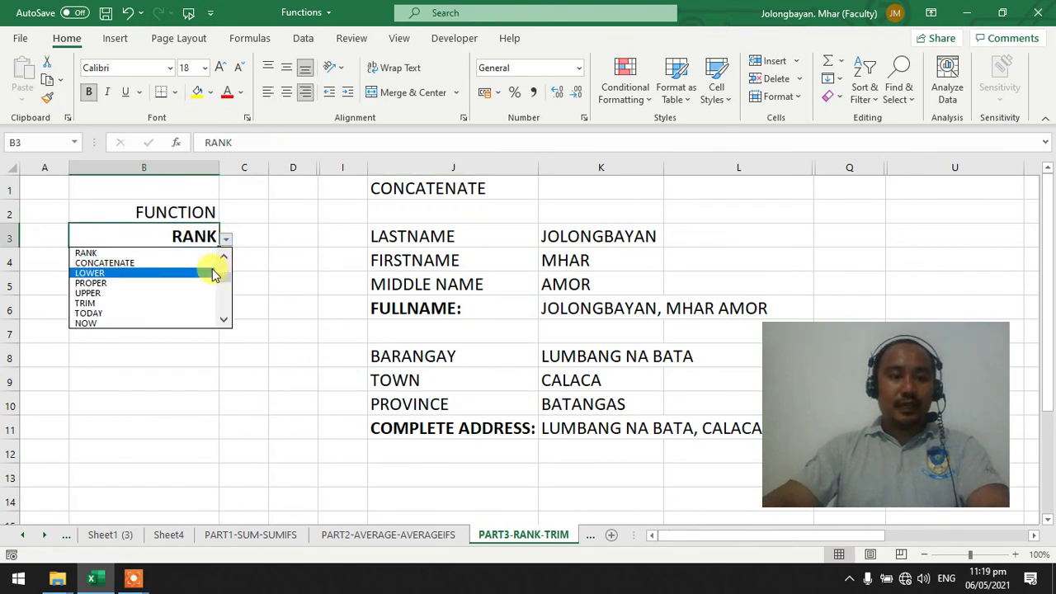
key("Escape")
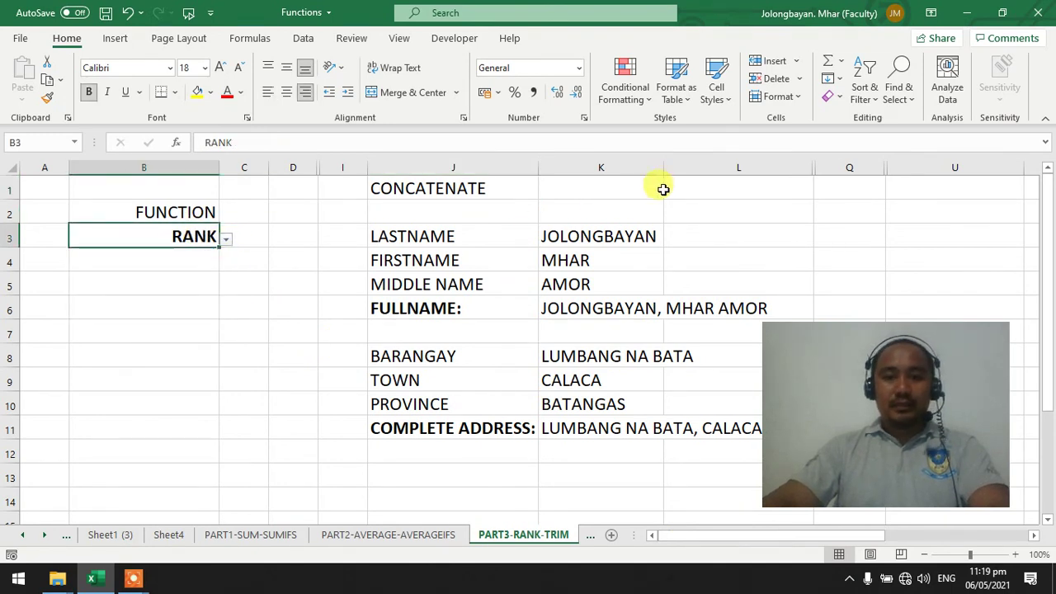
Step: Hide columns J and K containing the CONCATENATE exercise
left_click_drag(621, 167, 387, 167)
right_click(404, 168)
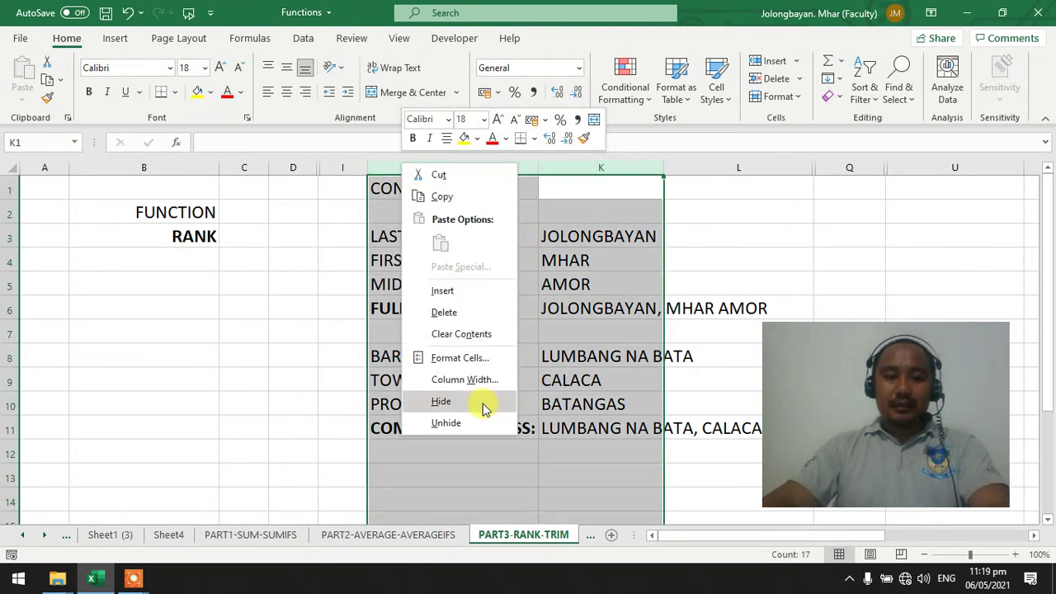
left_click(484, 409)
Step: Unhide the columns between L and Q that hold the text case exercise
left_click_drag(550, 167, 507, 169)
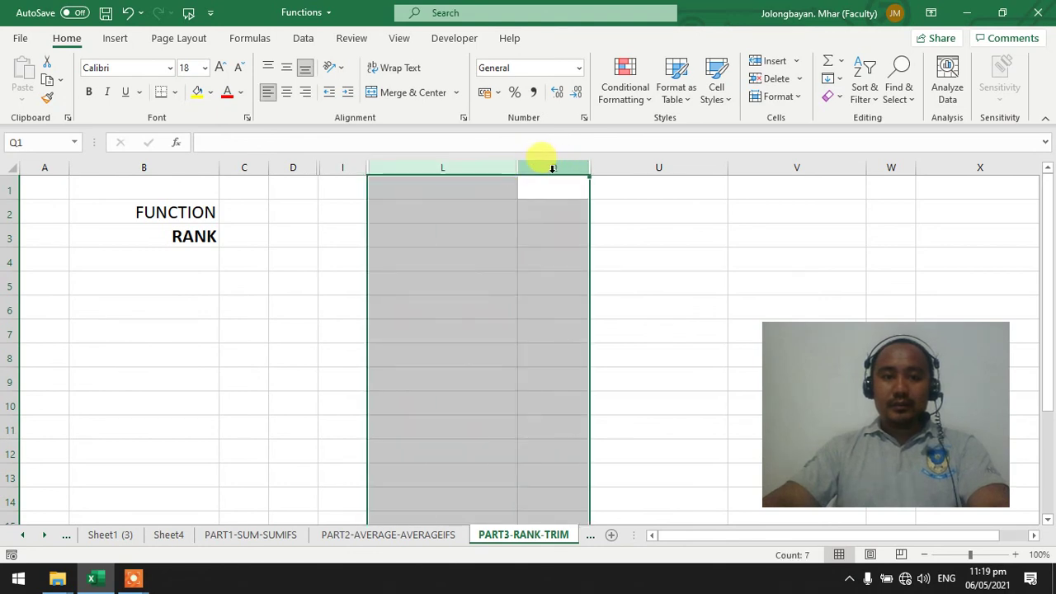
right_click(552, 168)
left_click(627, 433)
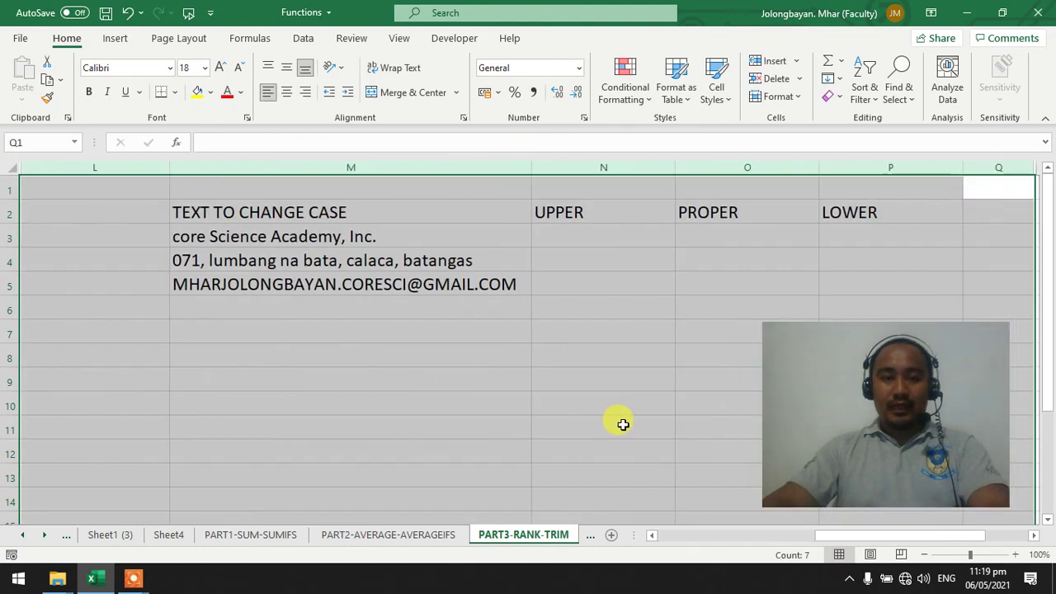
left_click(588, 354)
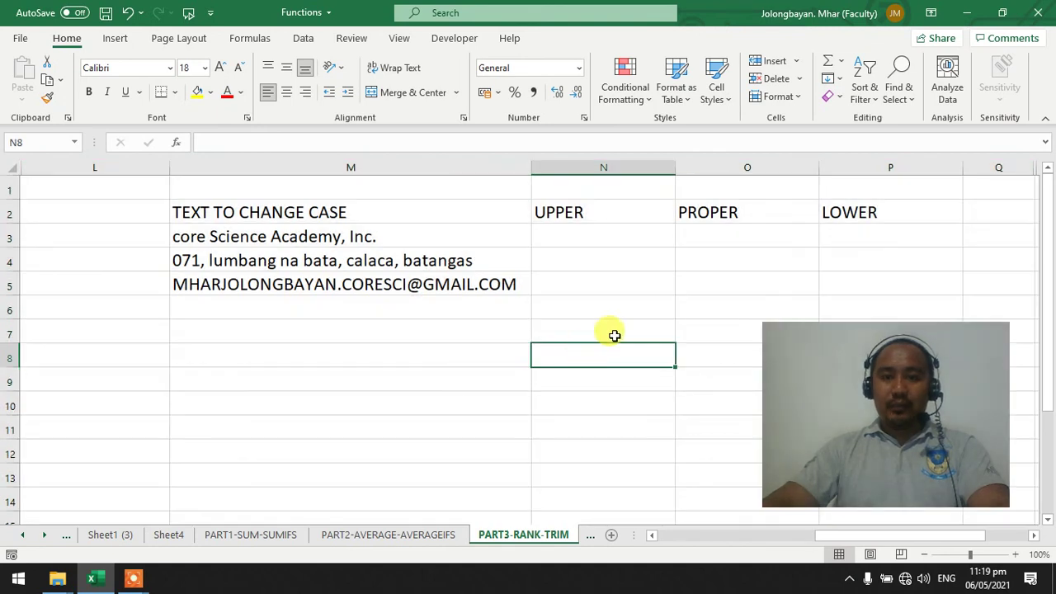
mouse_move(834, 535)
left_mouse_down()
mouse_move(794, 535)
mouse_move(819, 535)
left_mouse_up()
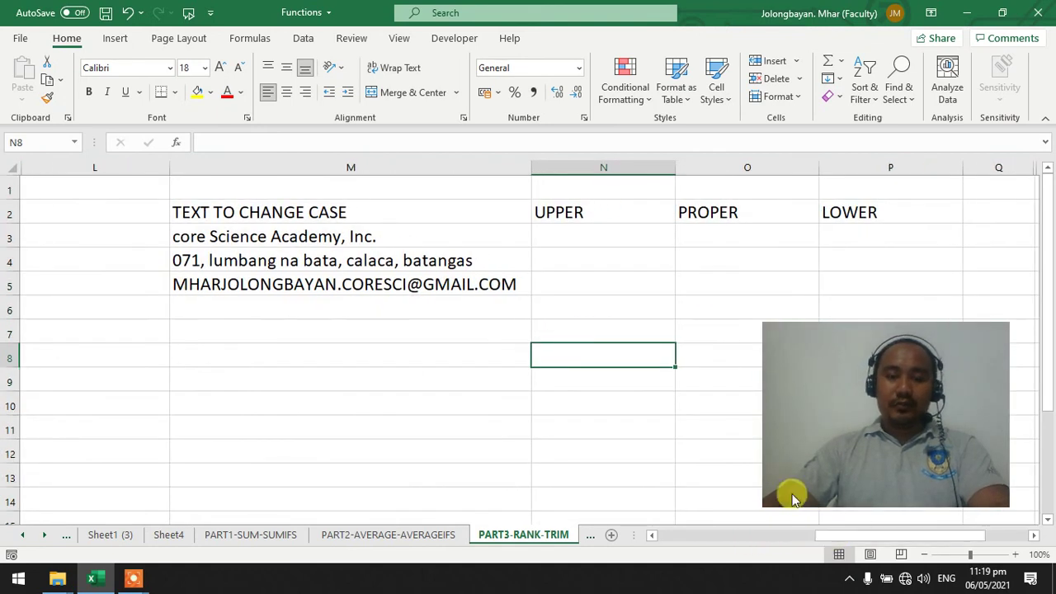
Step: Start an UPPER formula in N3 with empty quotation marks as its text argument, =UPPER("")
left_click(605, 239)
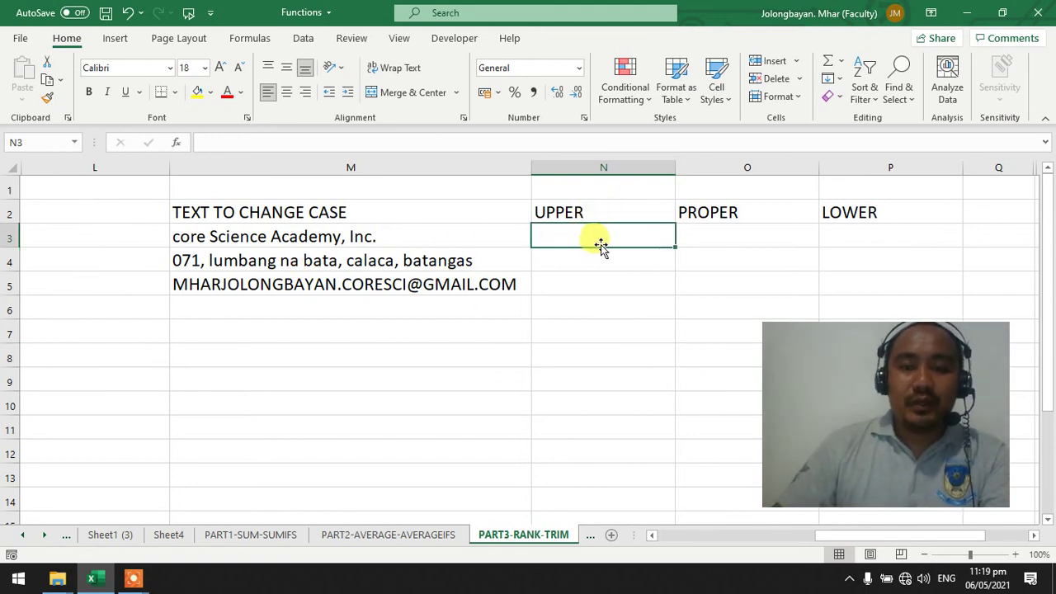
left_click(415, 242)
left_click(610, 238)
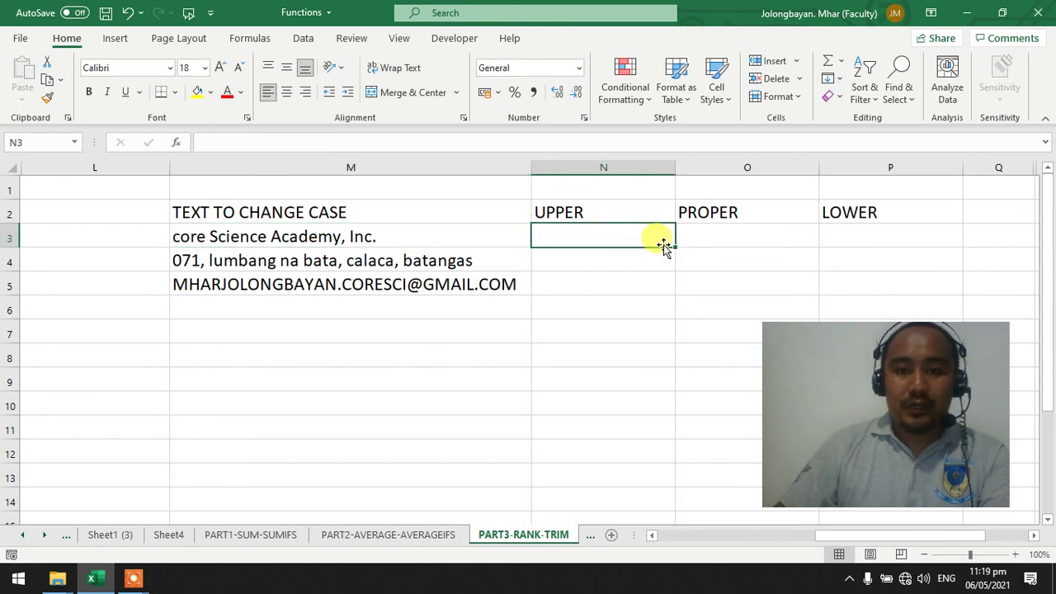
type("=")
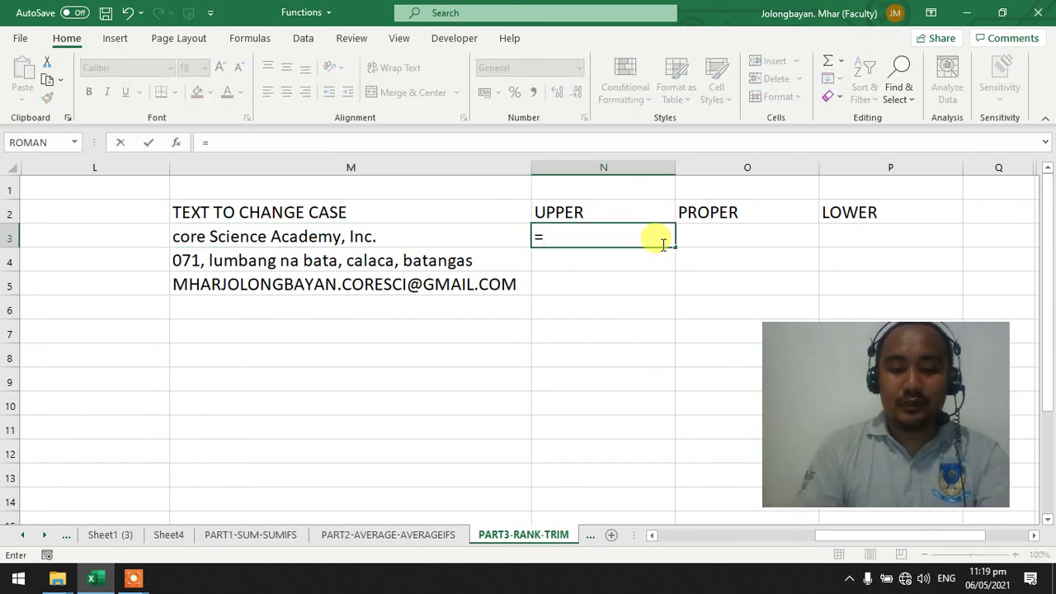
type("UPPER(")
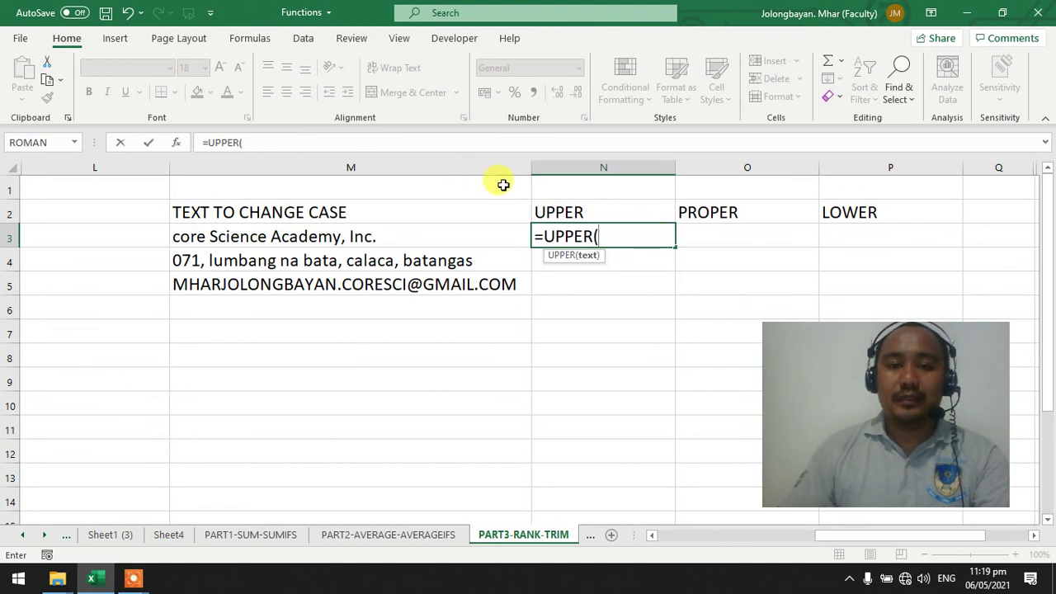
type("\"\"")
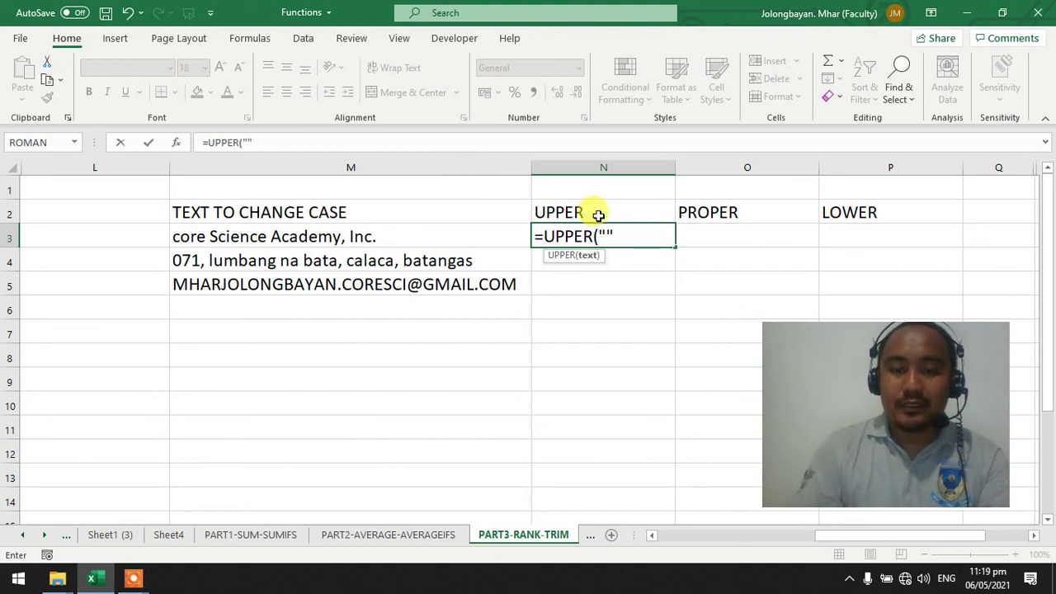
type(")")
left_click(606, 236)
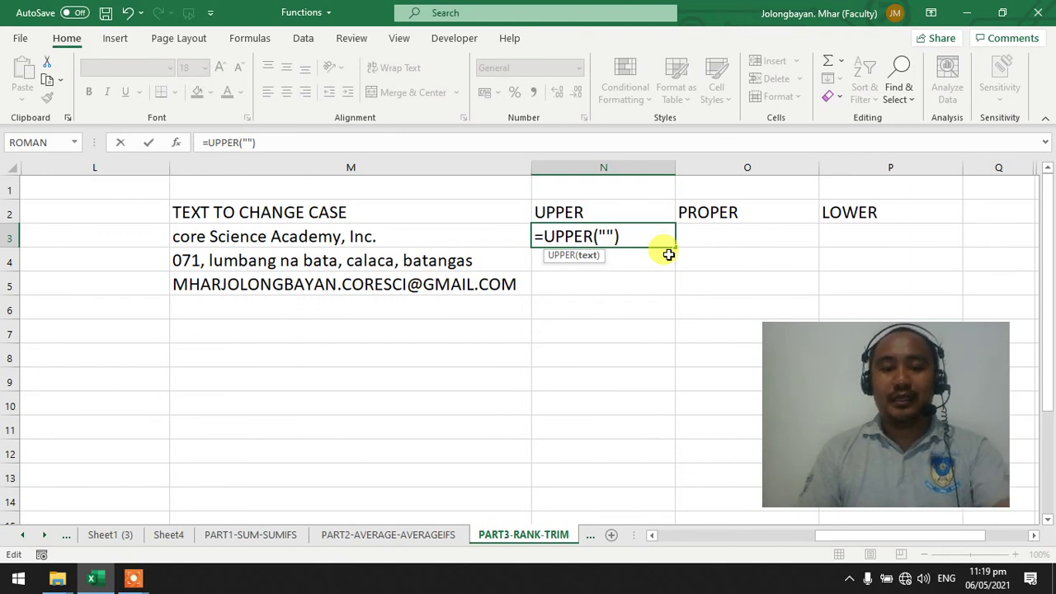
Step: Try the N3 formula with the sample text "SFSSF SDFSFS", replace it with lowercase "sdfsdfsk safal", and commit the formula
type("SFSSF SDFSFS")
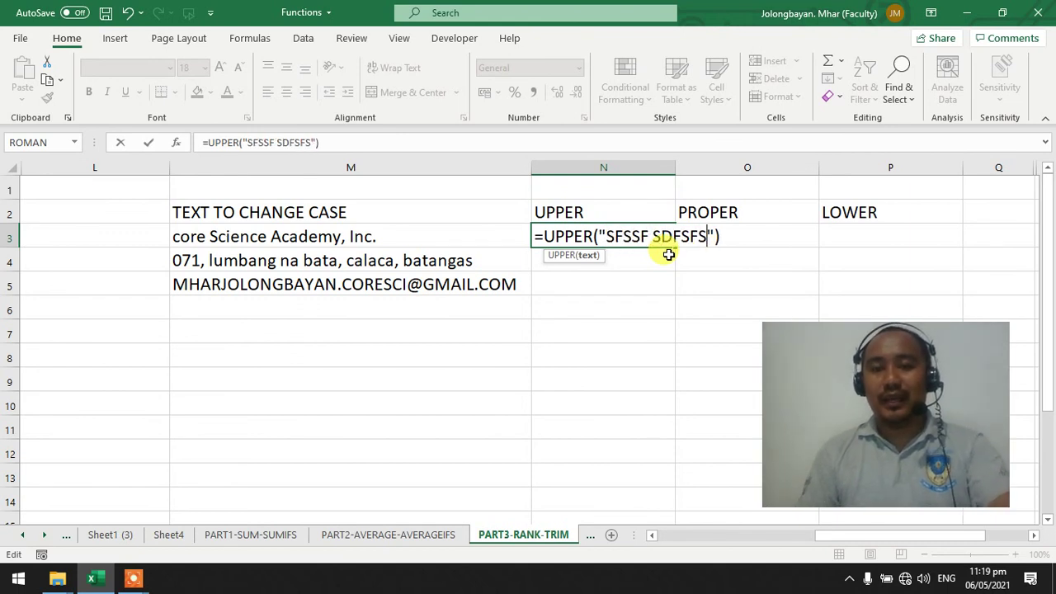
key("BackSpace")
key("BackSpace")
key("BackSpace")
key("BackSpace")
key("BackSpace")
key("BackSpace")
key("BackSpace")
key("BackSpace")
type("sdfsdfs")
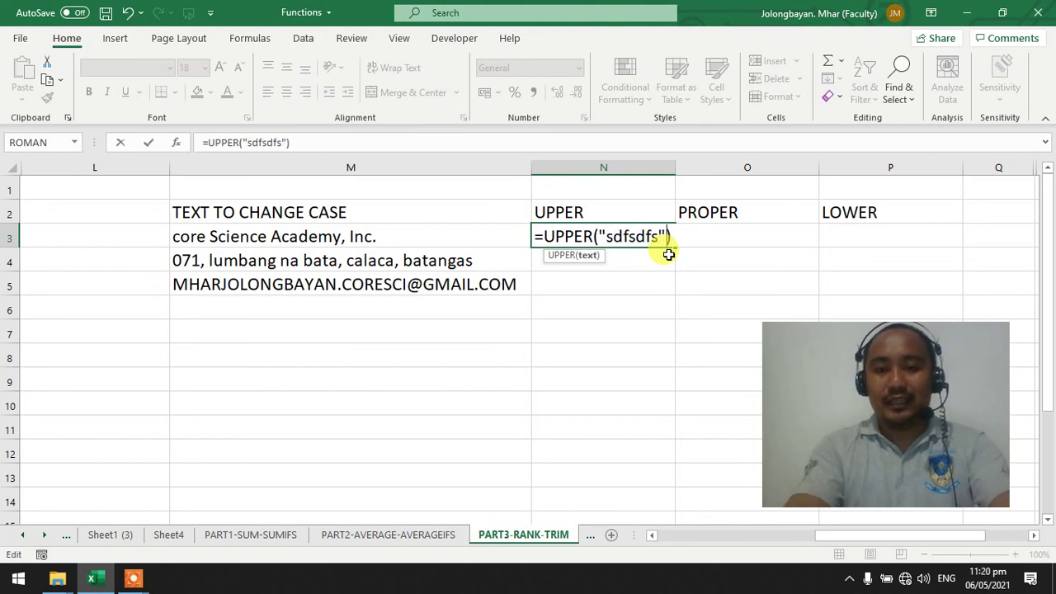
type("k safal")
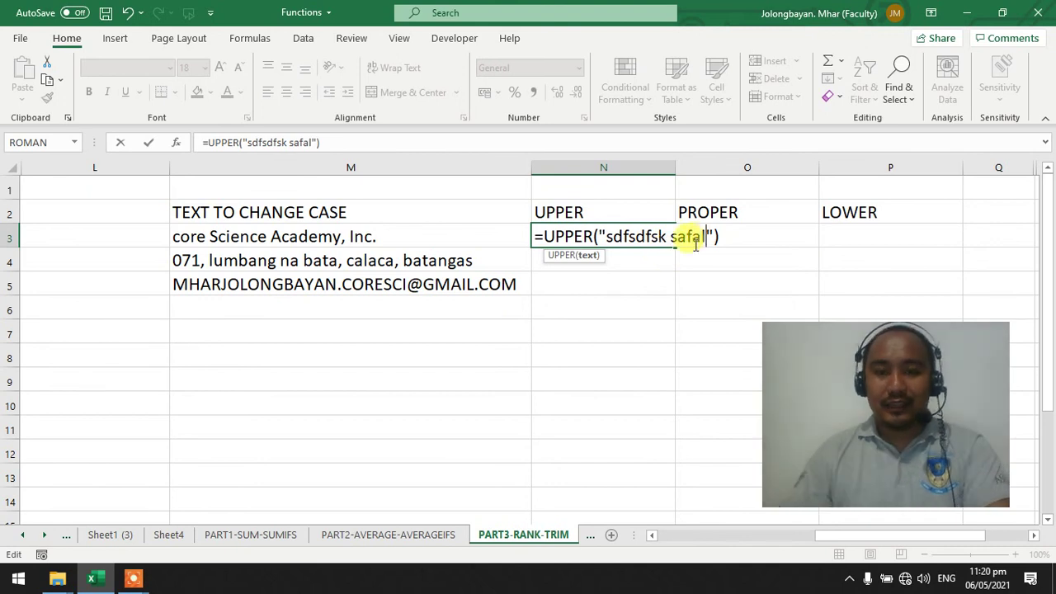
key("Return")
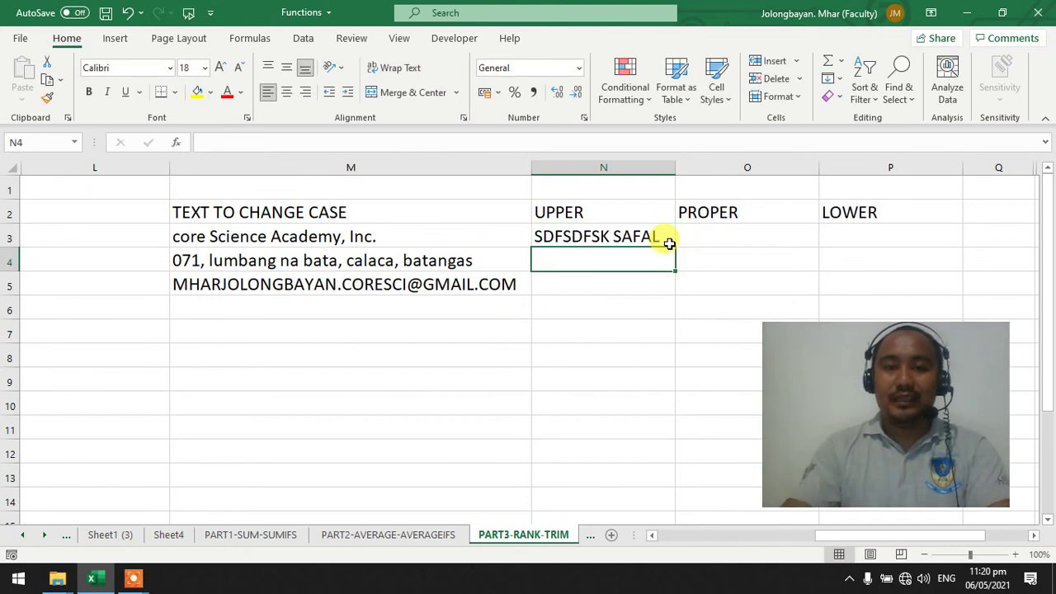
Step: Replace the quoted sample text in N3's UPPER formula with a reference to M3, giving =UPPER(M3)
left_click(668, 239)
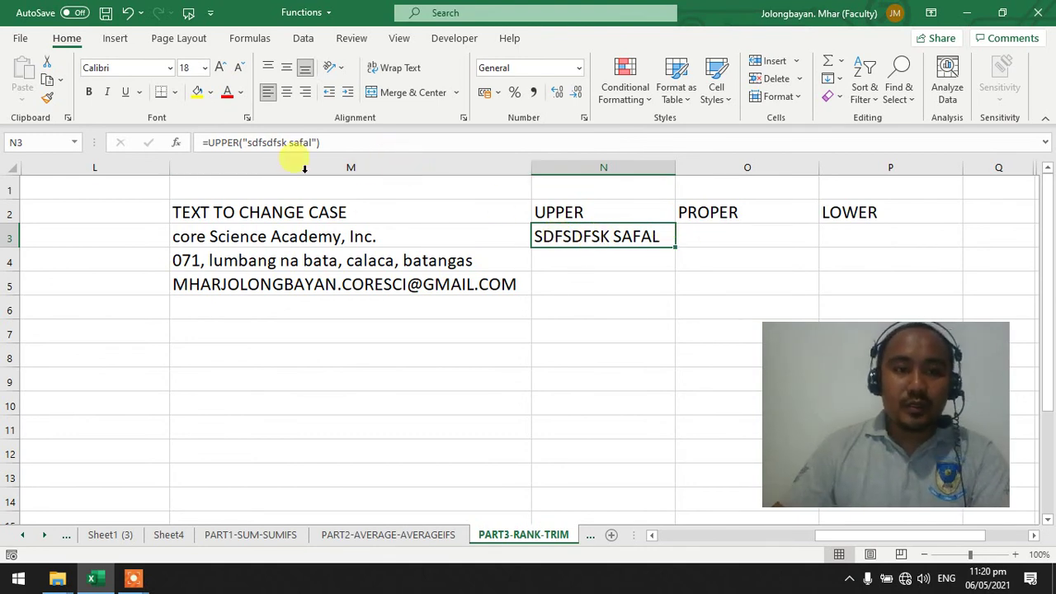
left_click(242, 142)
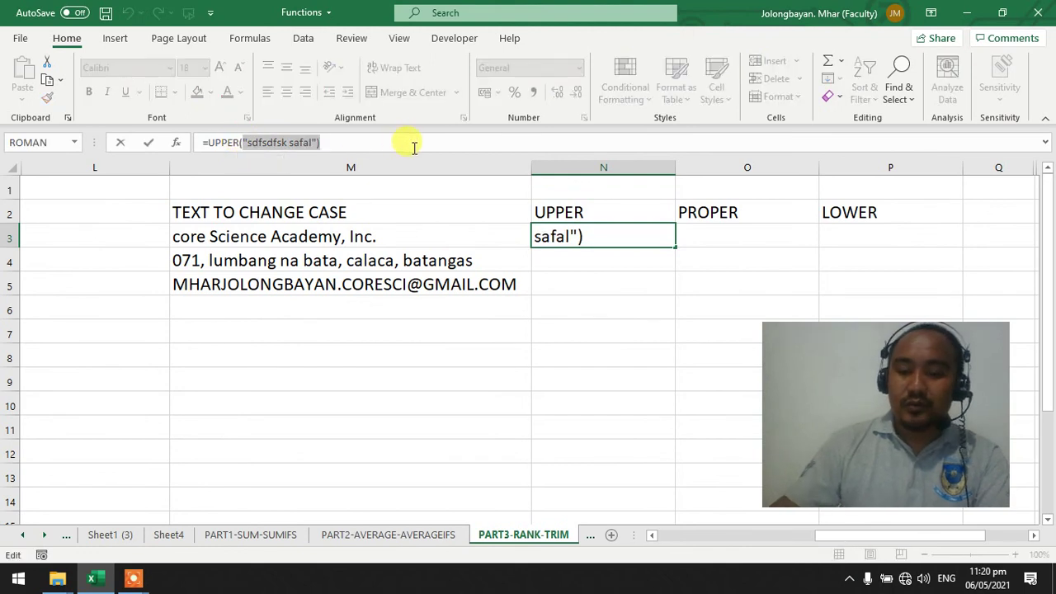
key("BackSpace")
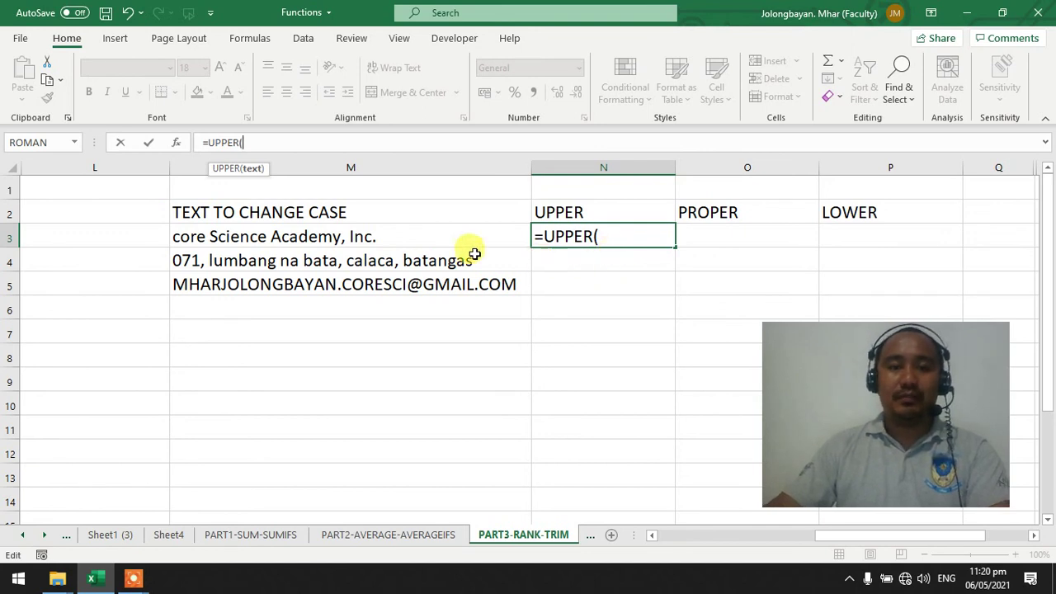
left_click(362, 240)
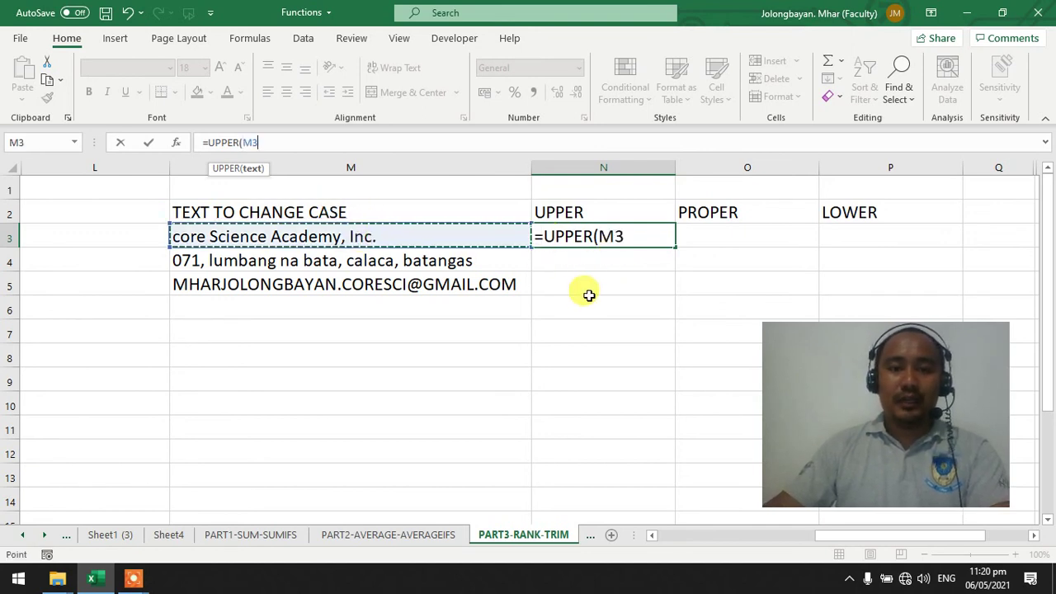
type(")")
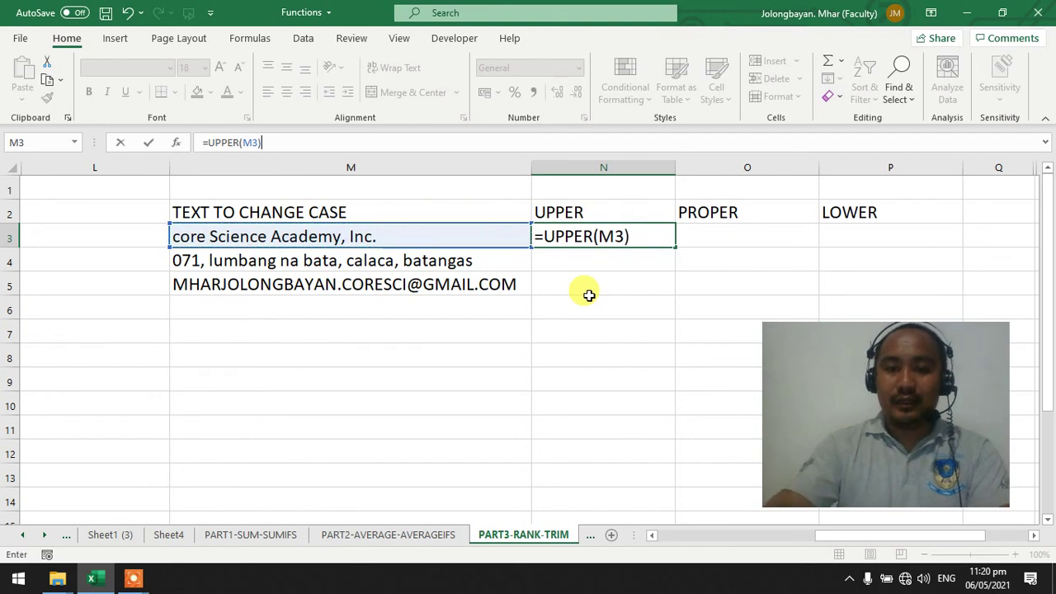
key("Return")
key("Up")
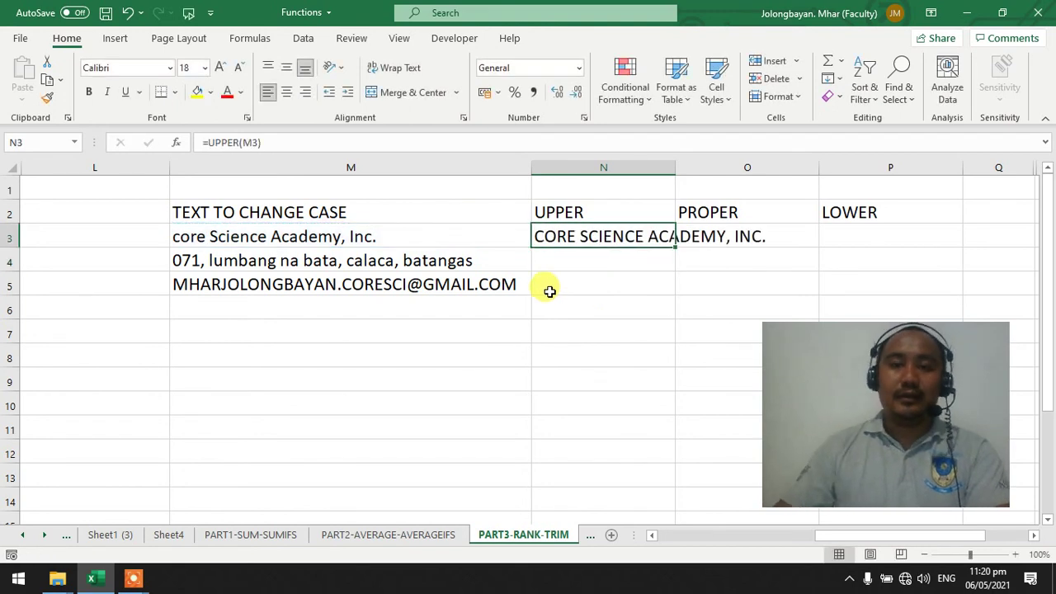
Step: AutoFit column N to its contents and check the formula in N3
double_click(675, 167)
double_click(655, 237)
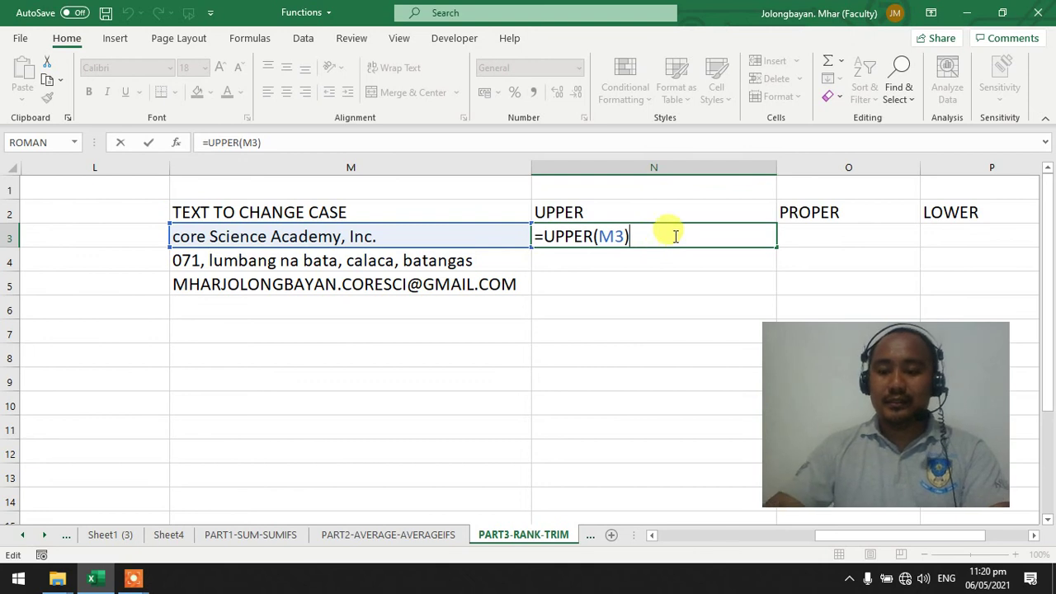
key("Return")
Step: Enter =PROPER(M4) in O4 to convert the address text to proper case
key("Right")
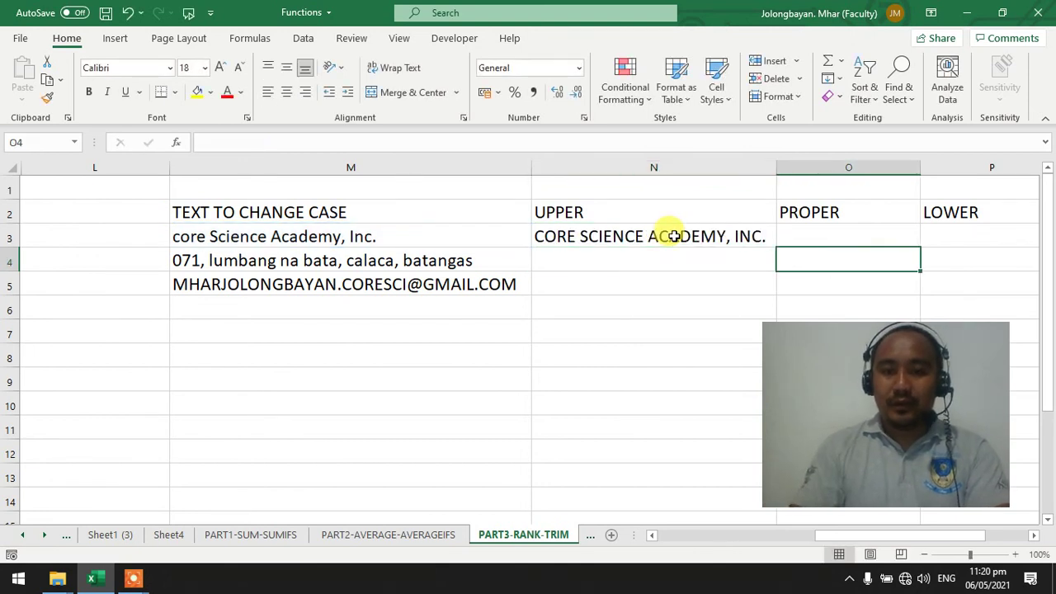
type("=pr")
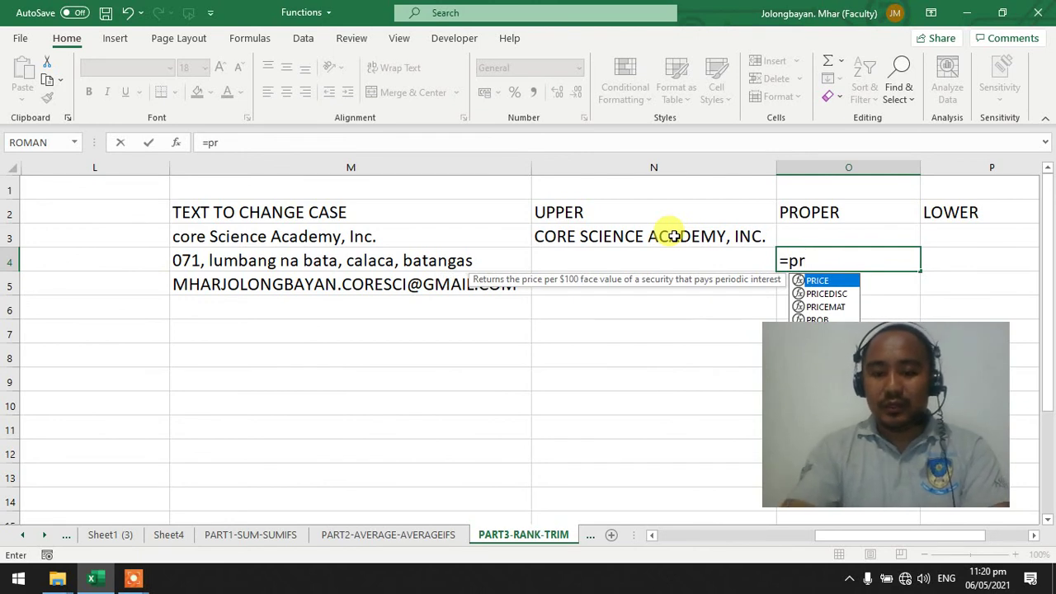
type("o")
key("Down")
key("Down")
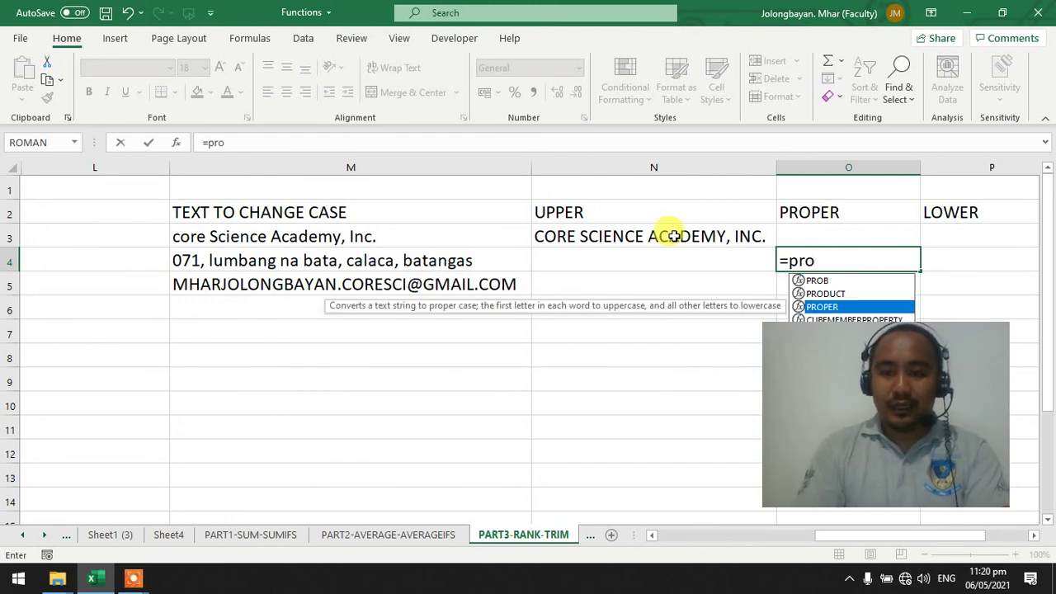
key("Tab")
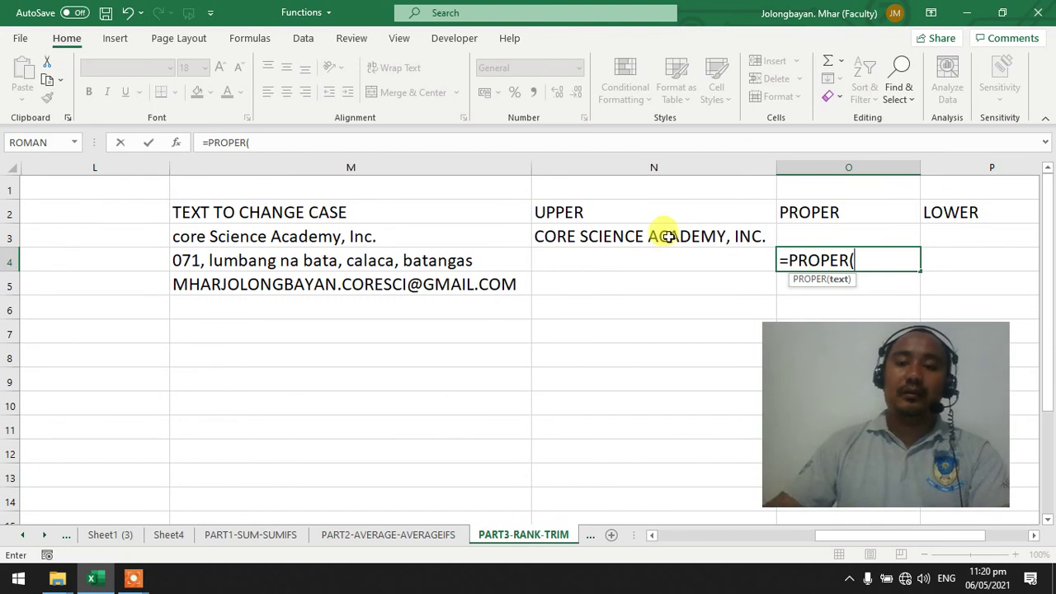
left_click_drag(858, 541, 866, 545)
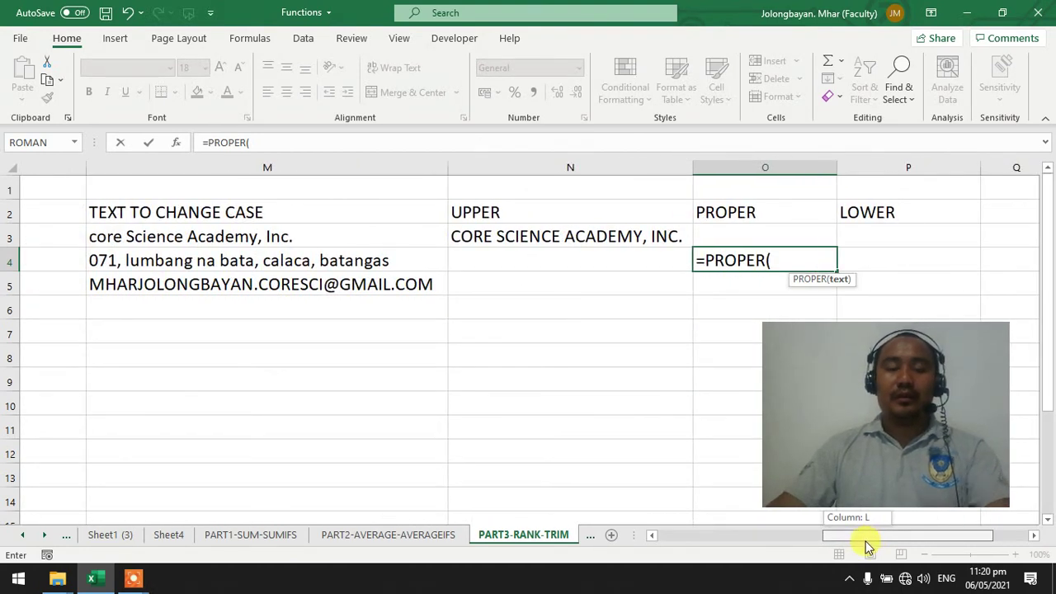
left_click_drag(866, 546, 829, 540)
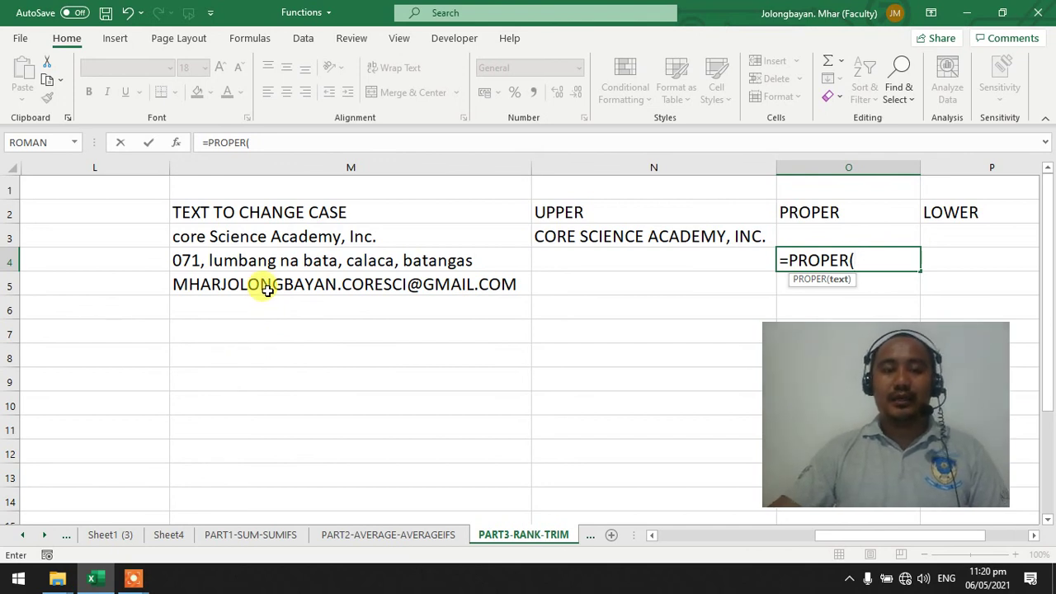
left_click(322, 258)
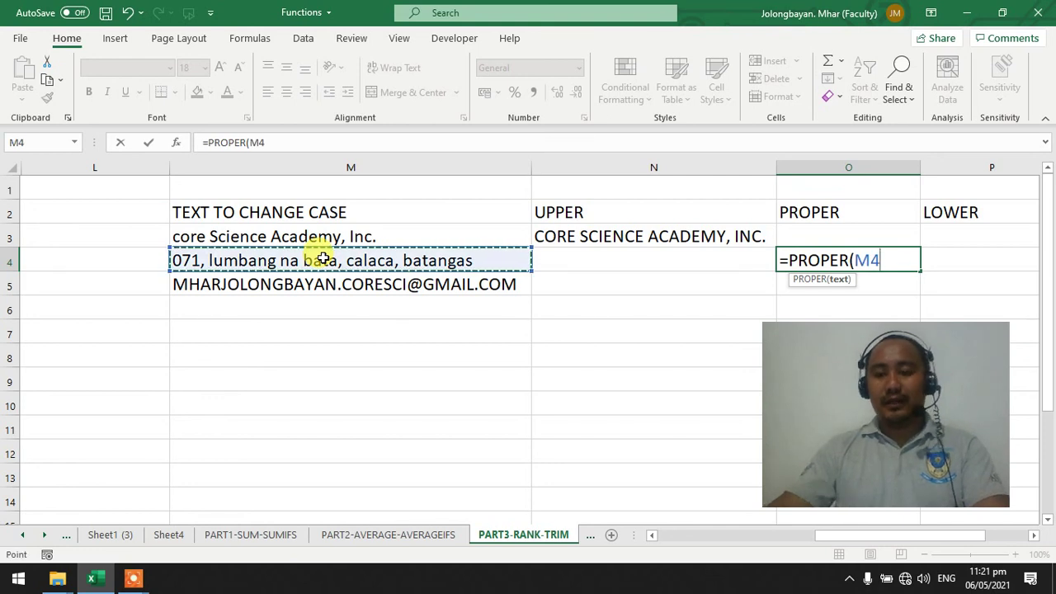
key("Return")
key("Up")
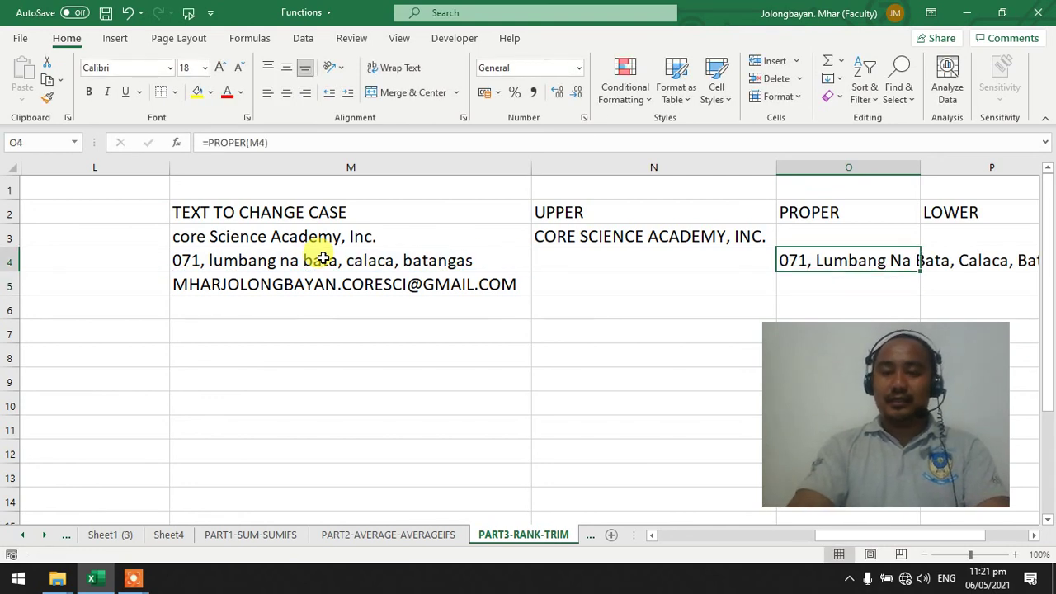
key("Right")
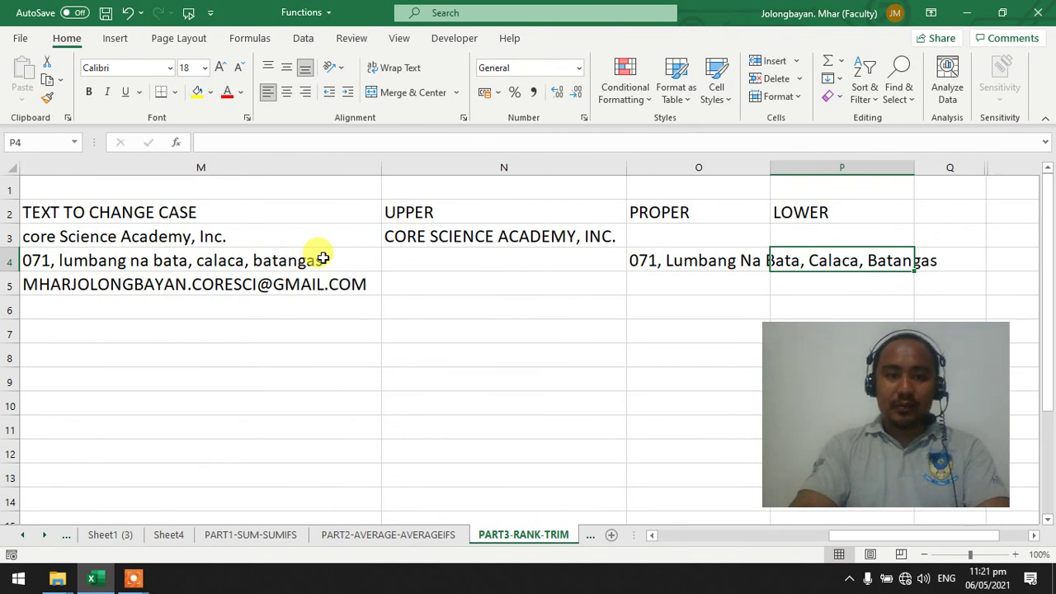
key("Left")
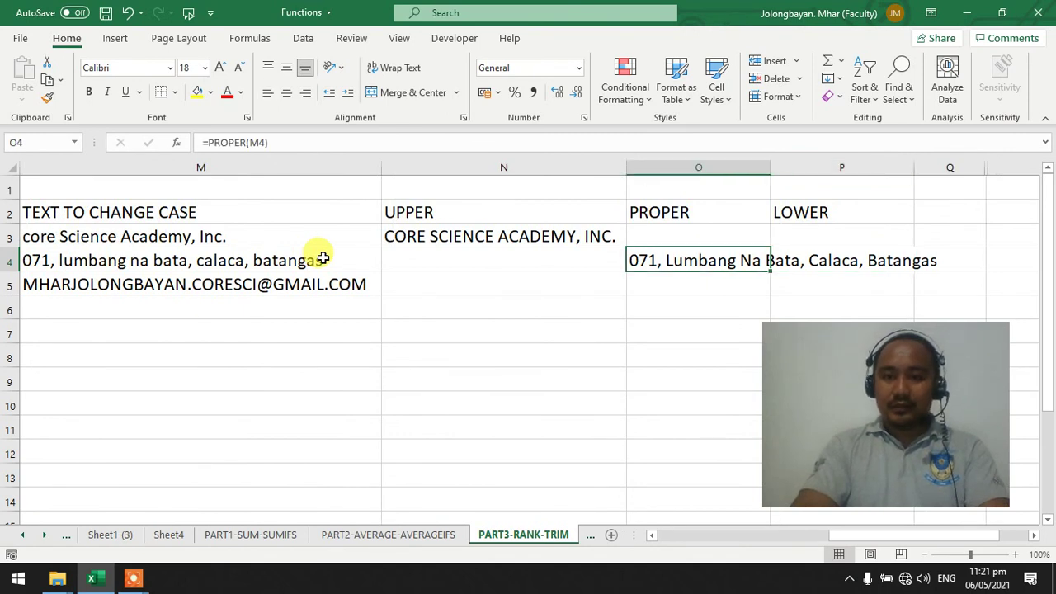
Step: Enter =LOWER(M5) in P5 to convert the e-mail address to lowercase
key("Down")
key("Left")
key("Left")
key("Left")
key("Left")
key("Left")
key("Left")
key("Right")
key("Right")
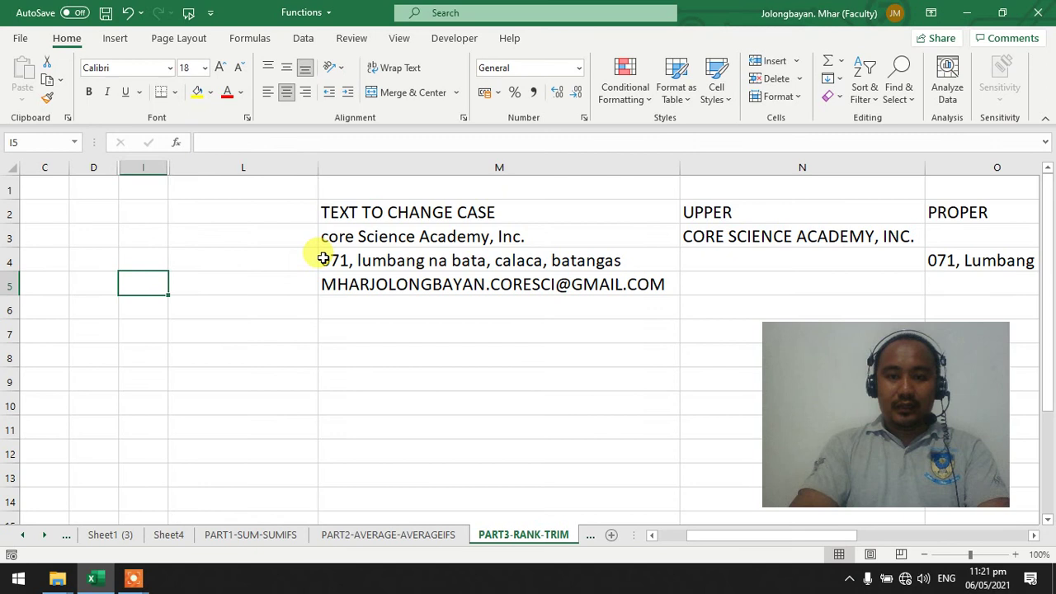
key("Right")
key("Right")
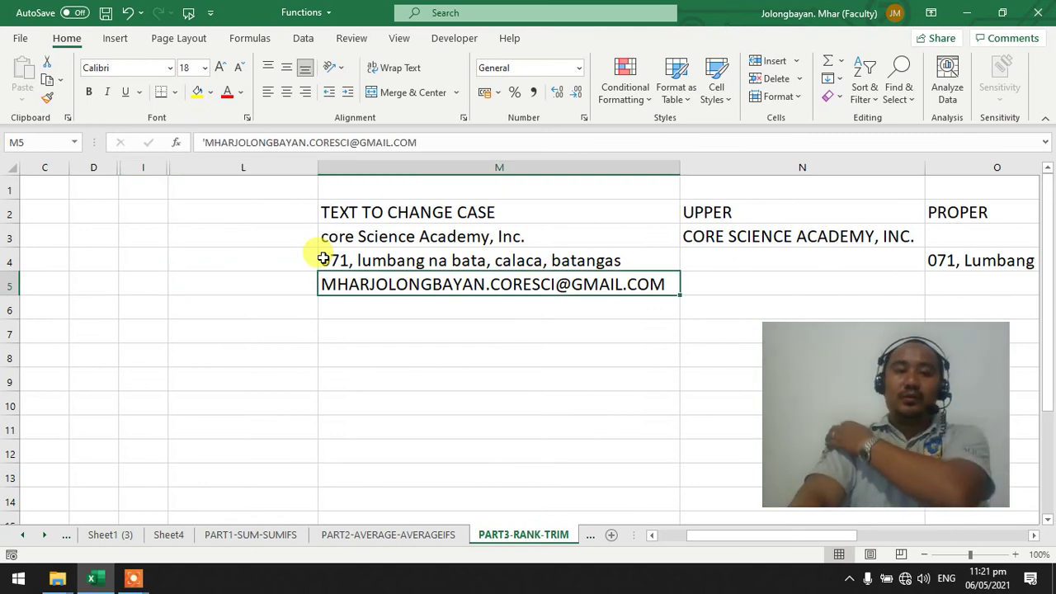
key("Right")
key("Right")
key("Right")
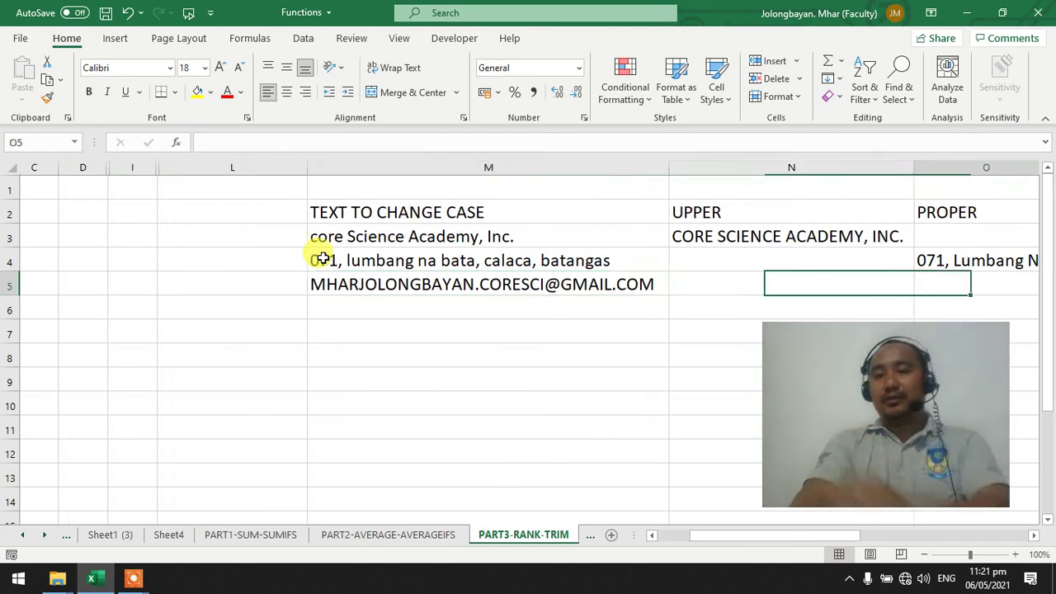
type("=lo")
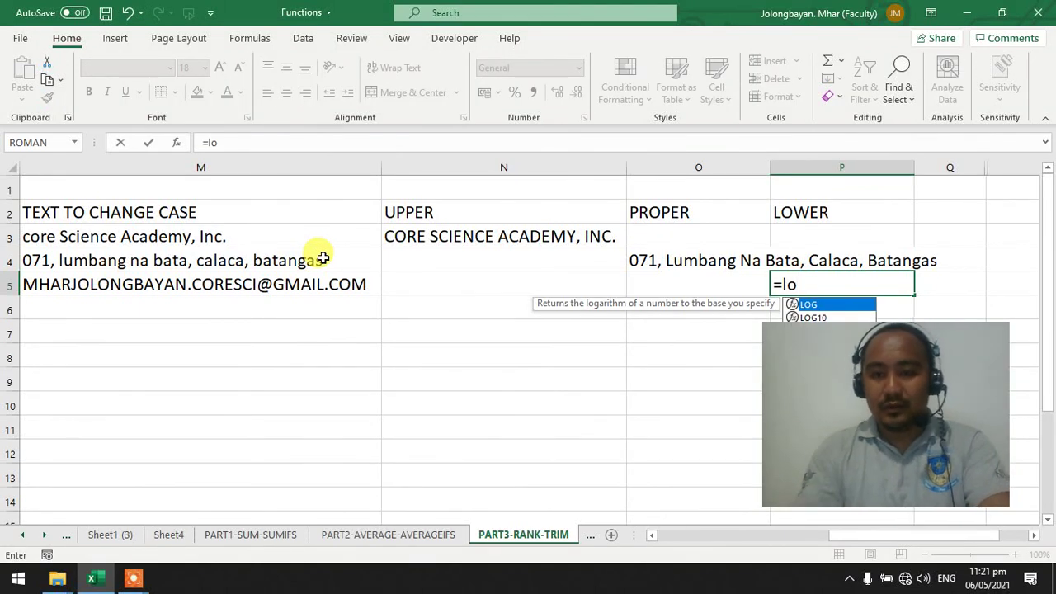
type("w")
key("Tab")
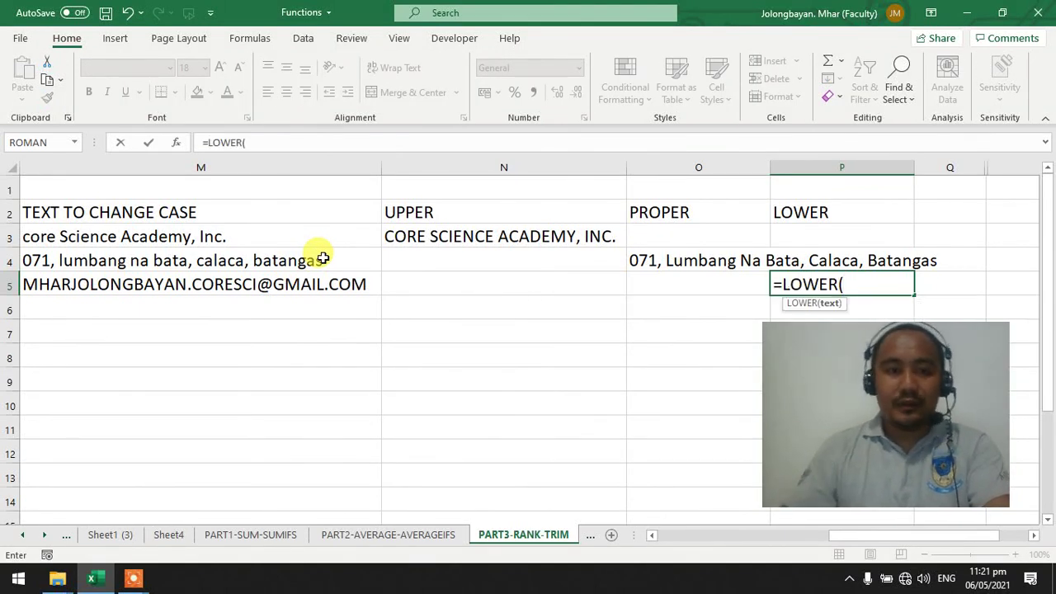
left_click(95, 283)
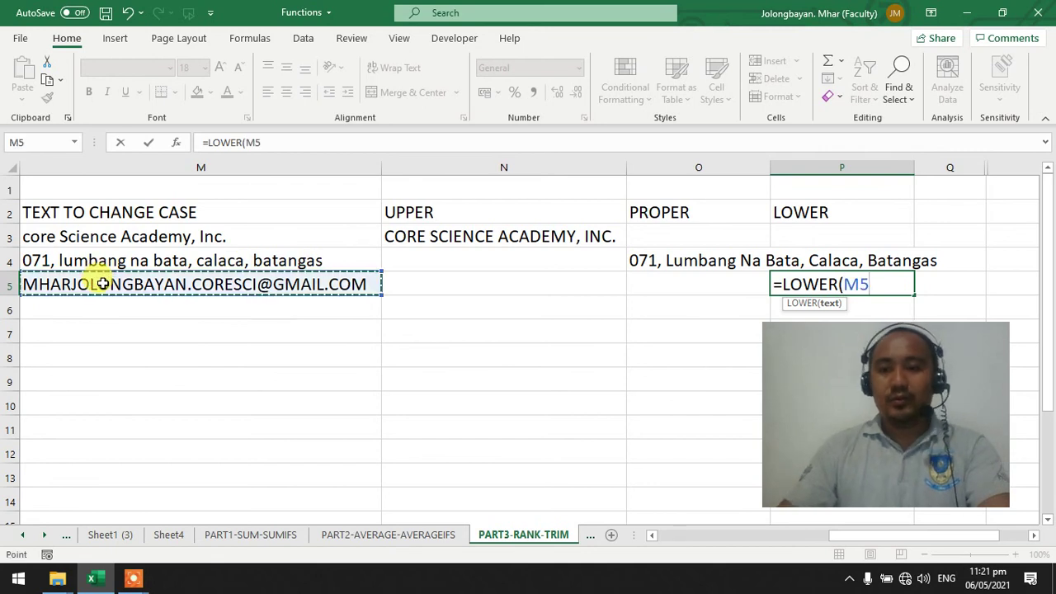
key("Return")
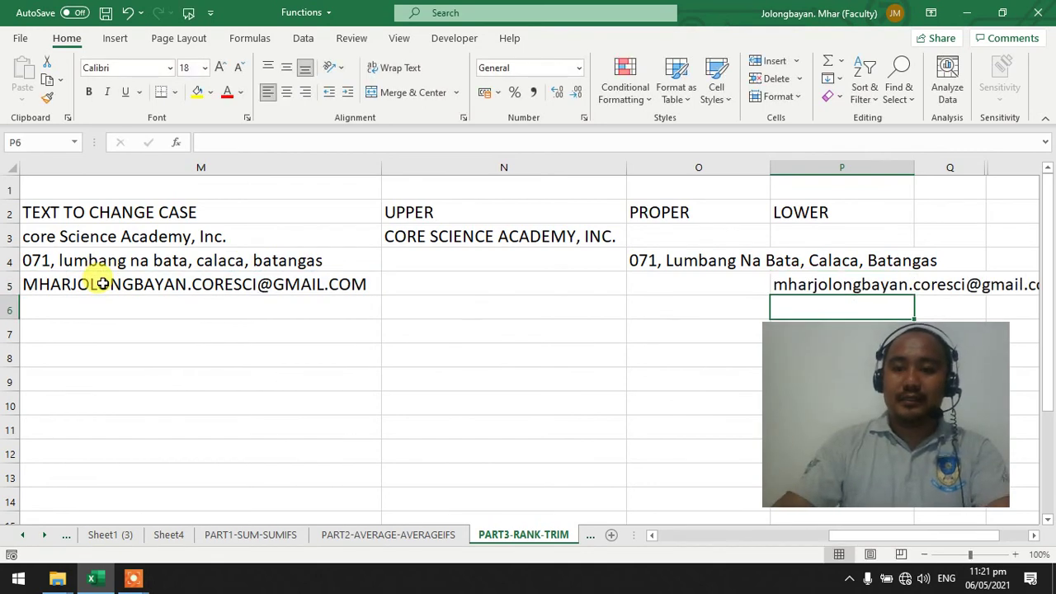
Step: Review the converted text in the UPPER, PROPER and LOWER columns against the source text in column M
key("Up")
key("Right")
key("Right")
key("Right")
key("Left")
key("Left")
key("Left")
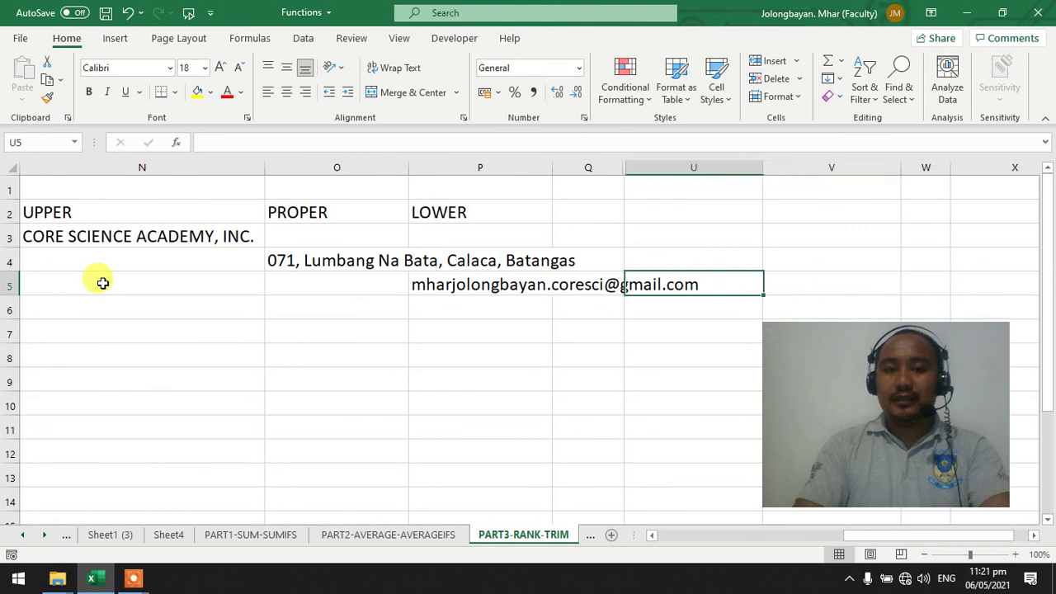
key("Left")
key("Left")
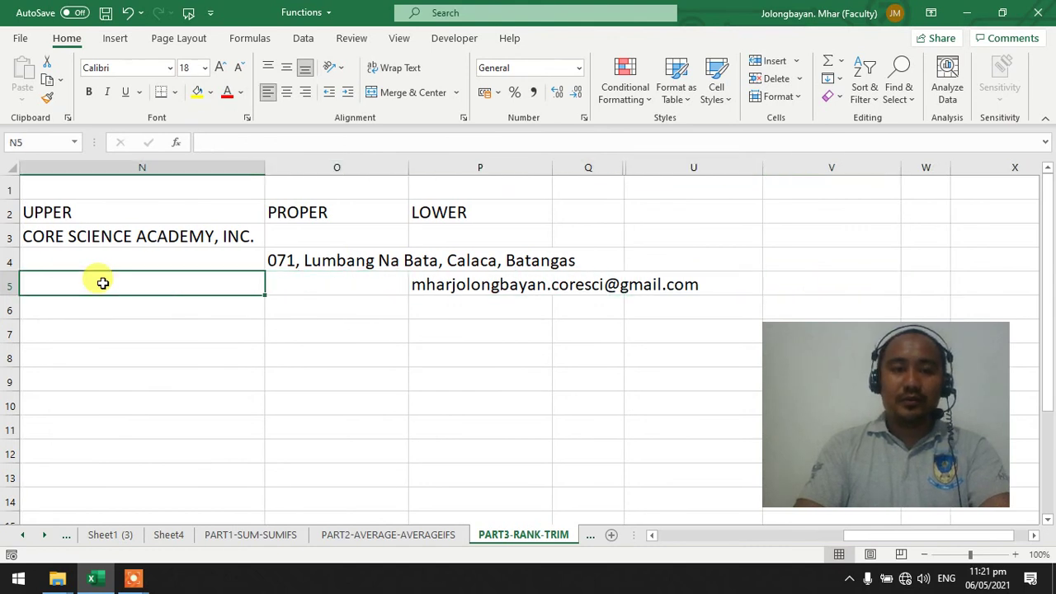
key("Left")
key("Left")
key("Right")
key("Right")
key("Right")
key("Right")
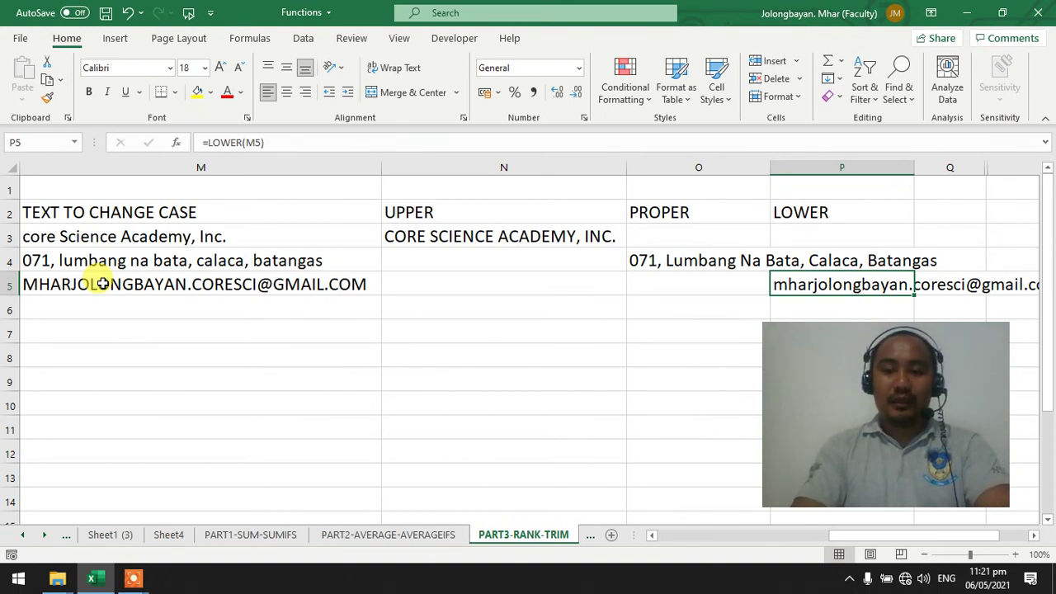
key("Left")
key("Right")
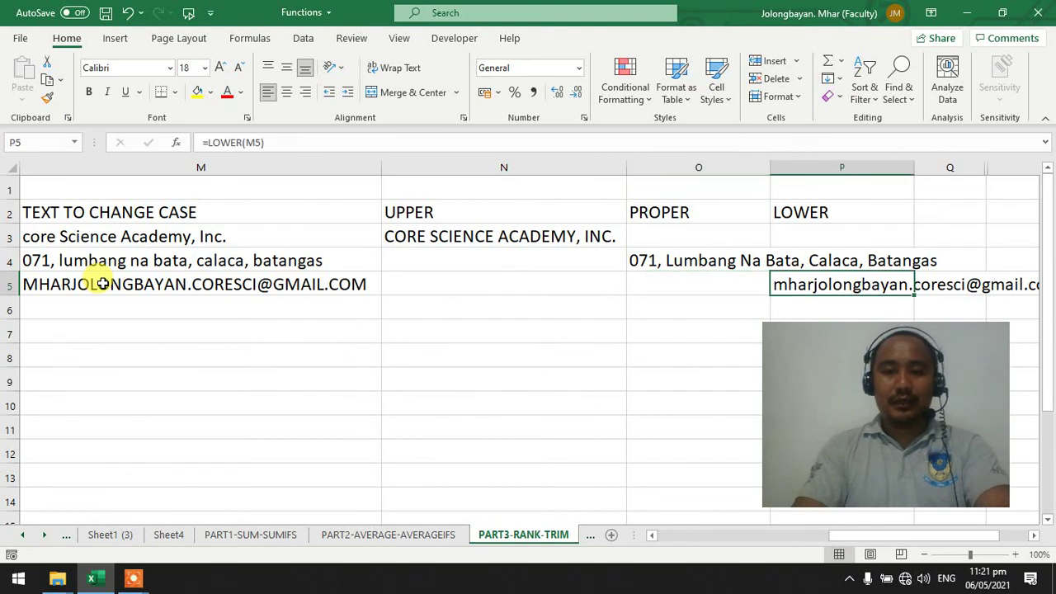
key("Left")
key("Home")
key("Right")
key("Right")
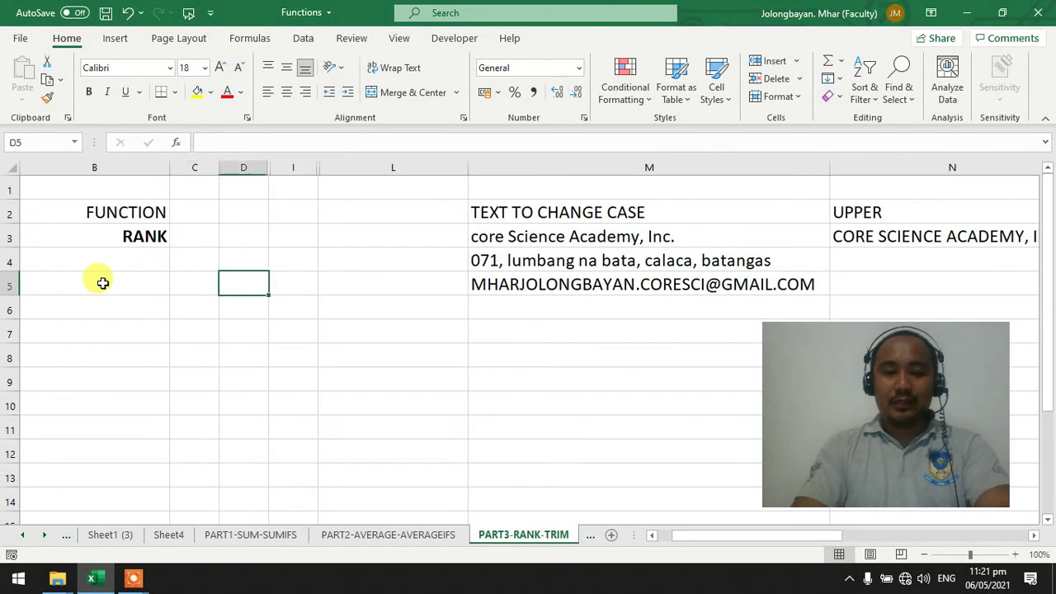
key("Right")
key("Right")
key("Right")
key("Right")
key("Right")
key("Right")
key("Right")
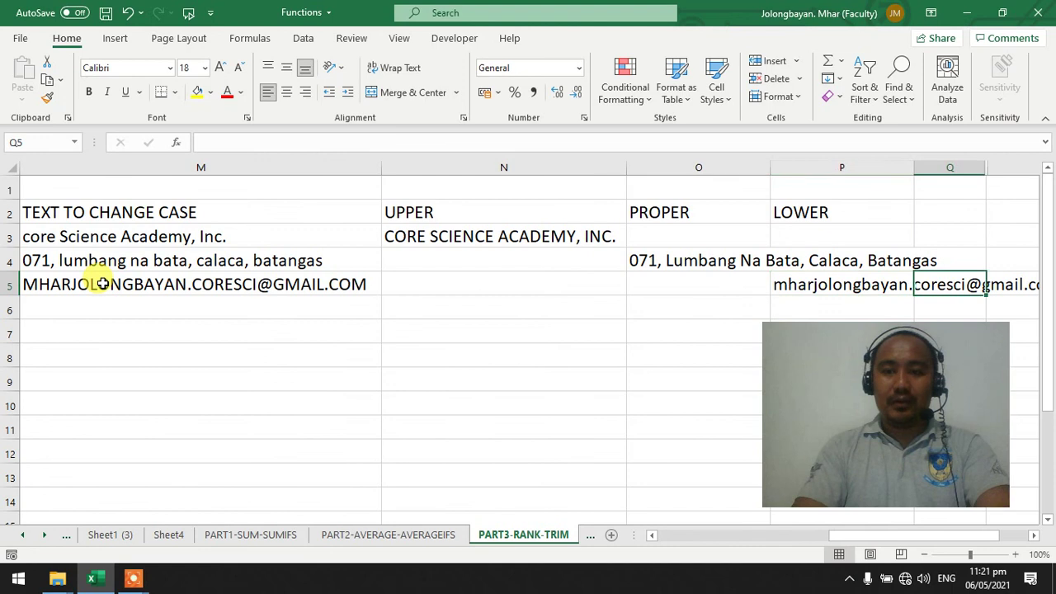
key("Right")
key("Right")
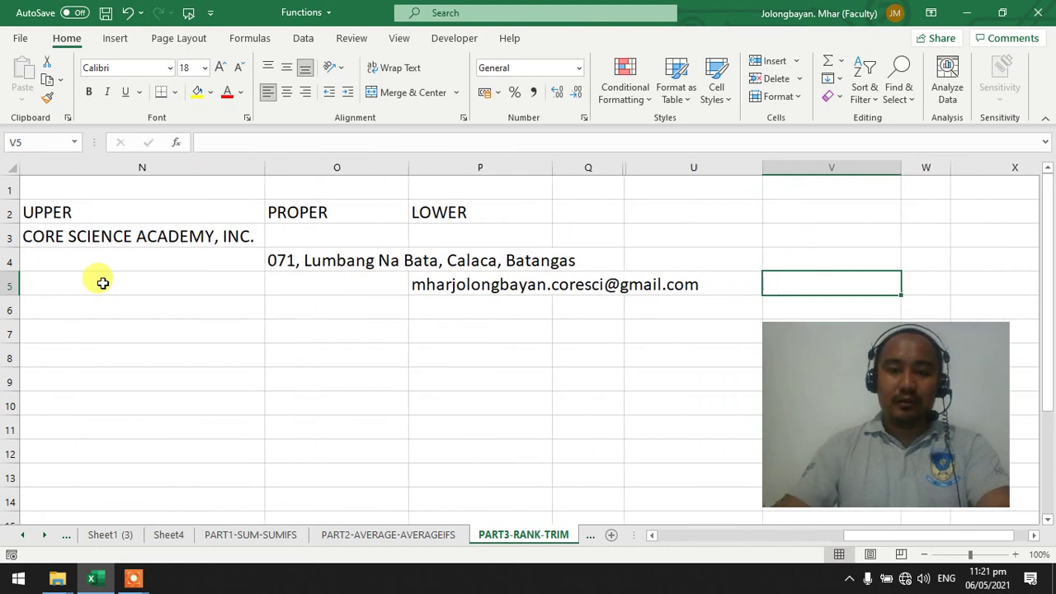
Step: Hide columns L through Q containing the text case exercise
left_click_drag(570, 165, 411, 181)
right_click(411, 182)
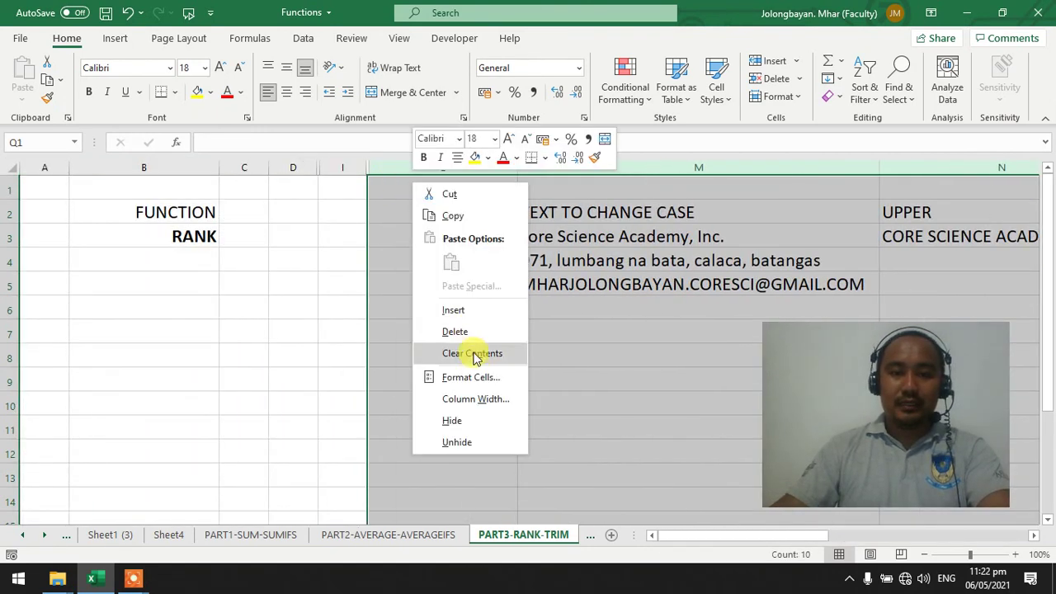
left_click(475, 420)
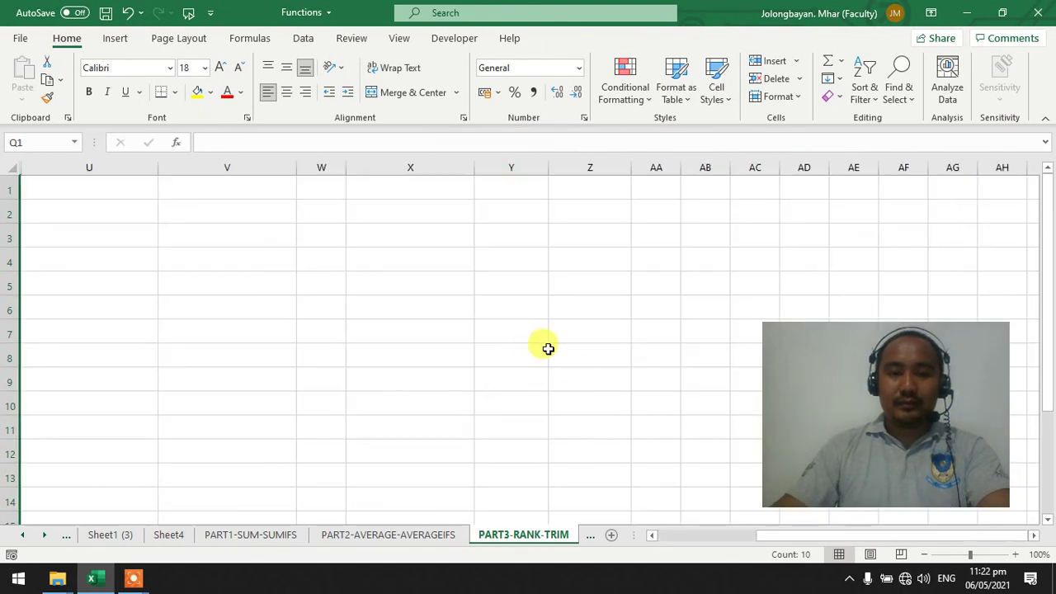
Step: Unhide the columns between I and U to bring back the TRIM exercise in columns R through T
left_click_drag(783, 546, 646, 537)
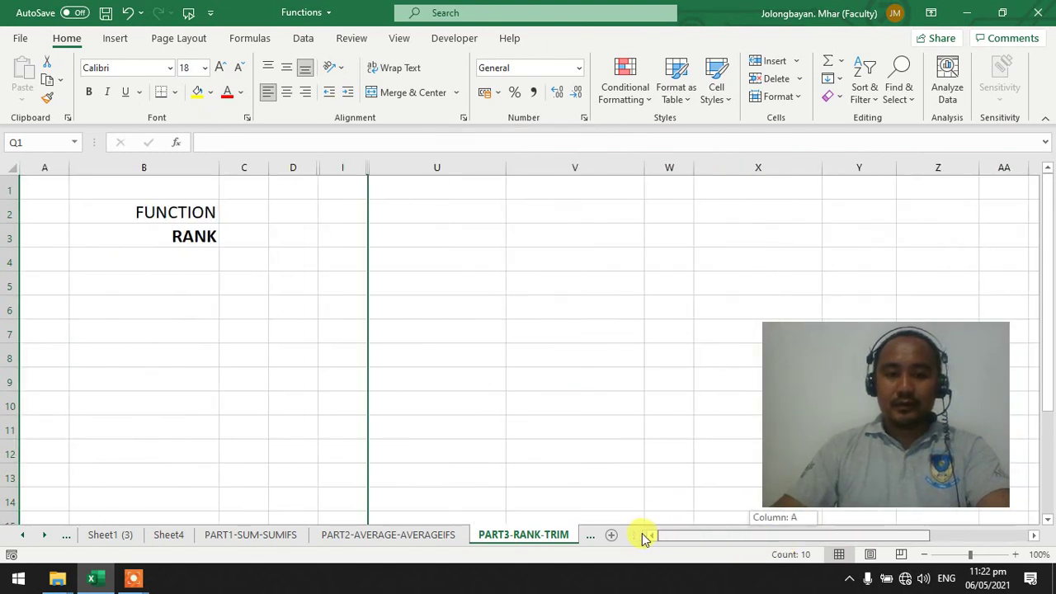
left_click(384, 168)
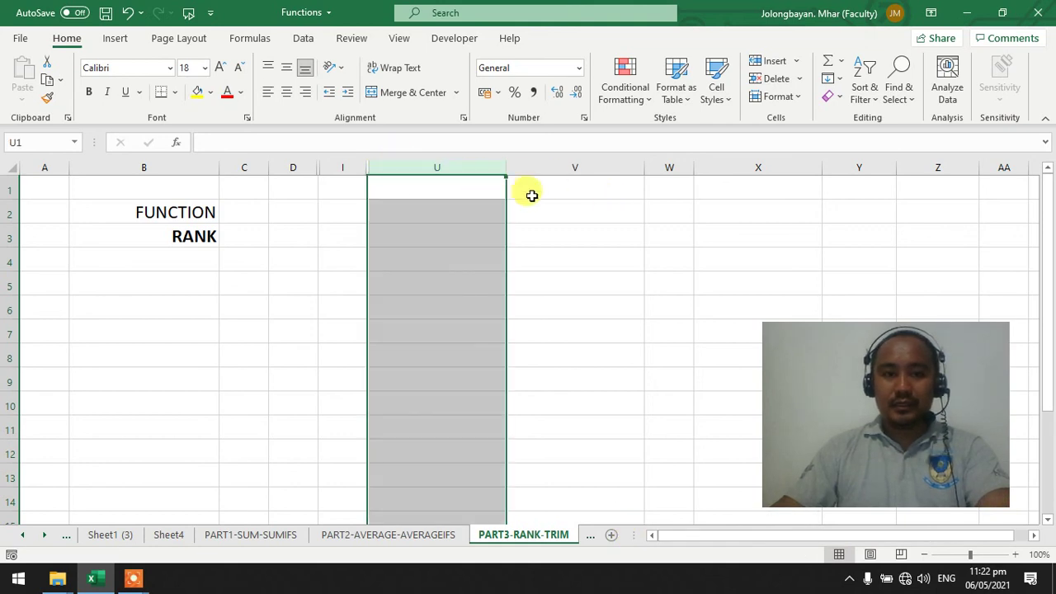
left_click_drag(401, 162, 351, 165)
right_click(381, 167)
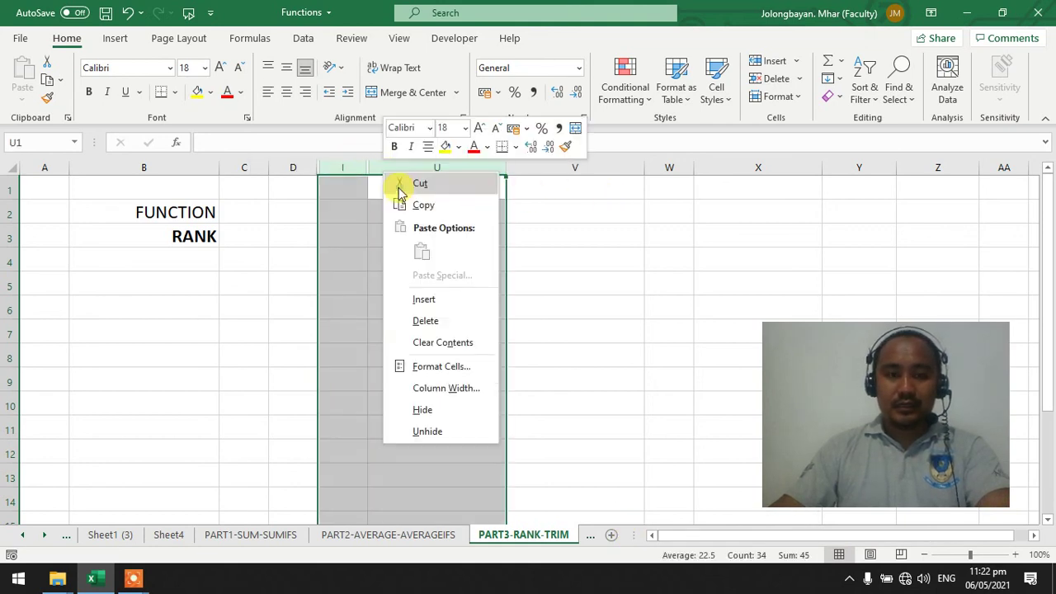
left_click(456, 426)
left_click(615, 350)
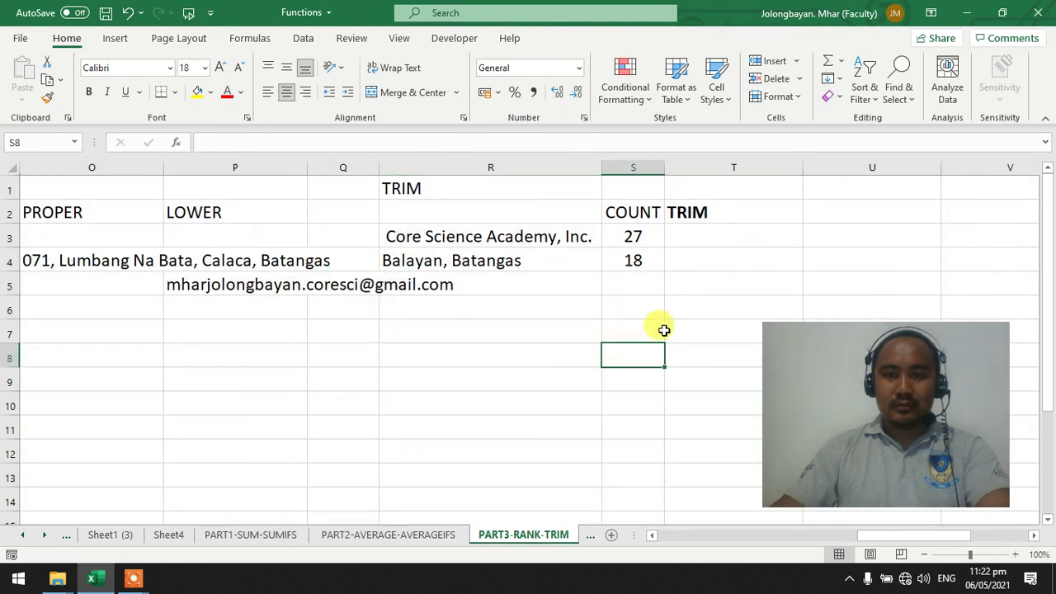
left_click(695, 235)
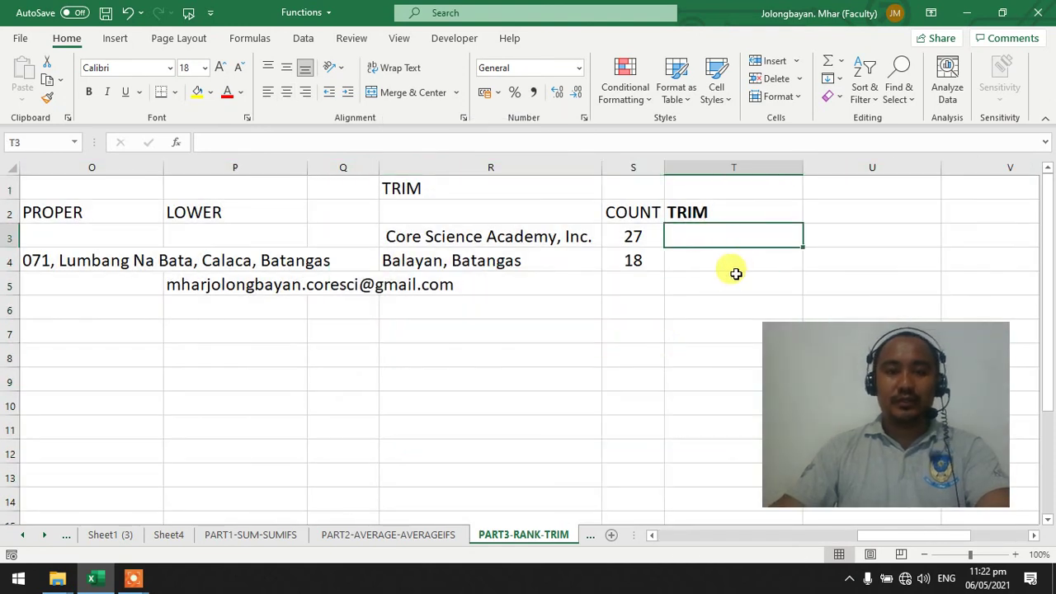
Step: Hide columns J through Q so that only the TRIM exercise remains beside the function selector
left_click_drag(341, 168, 377, 184)
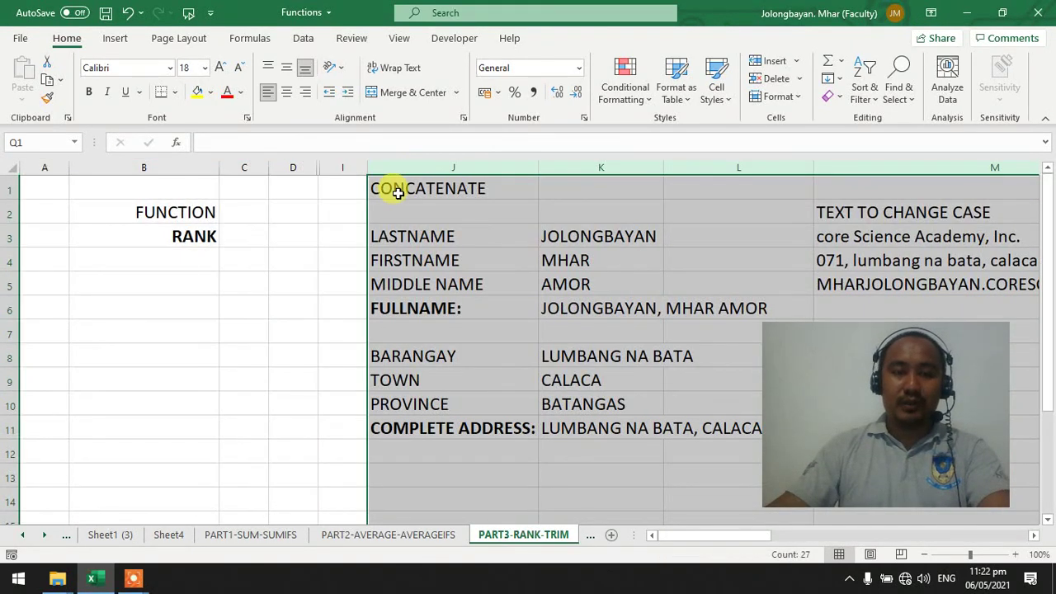
right_click(399, 194)
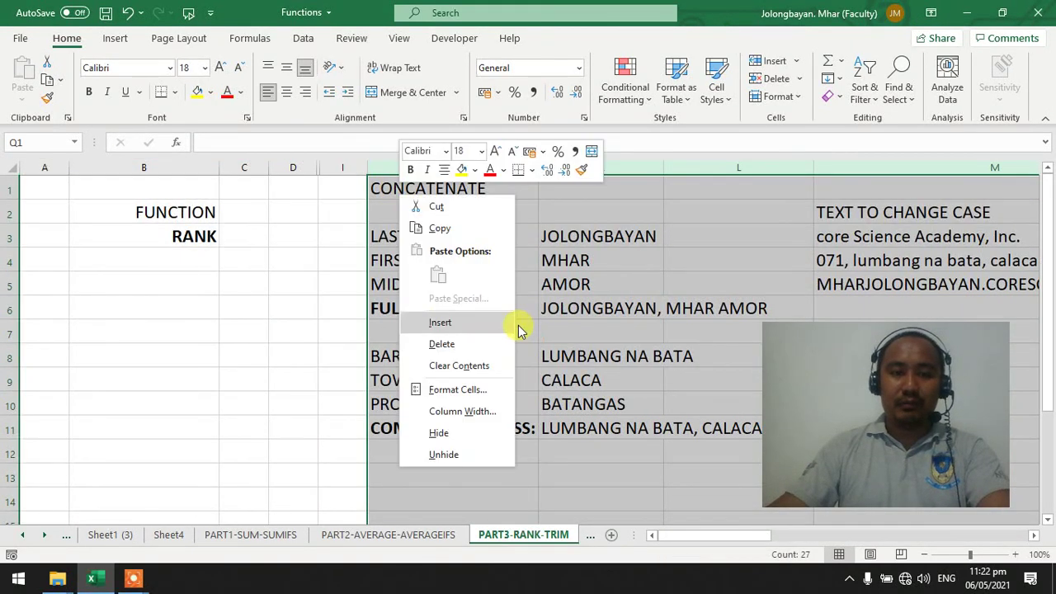
left_click(447, 432)
left_click(388, 284)
left_click_drag(910, 535, 876, 540)
left_click(428, 240)
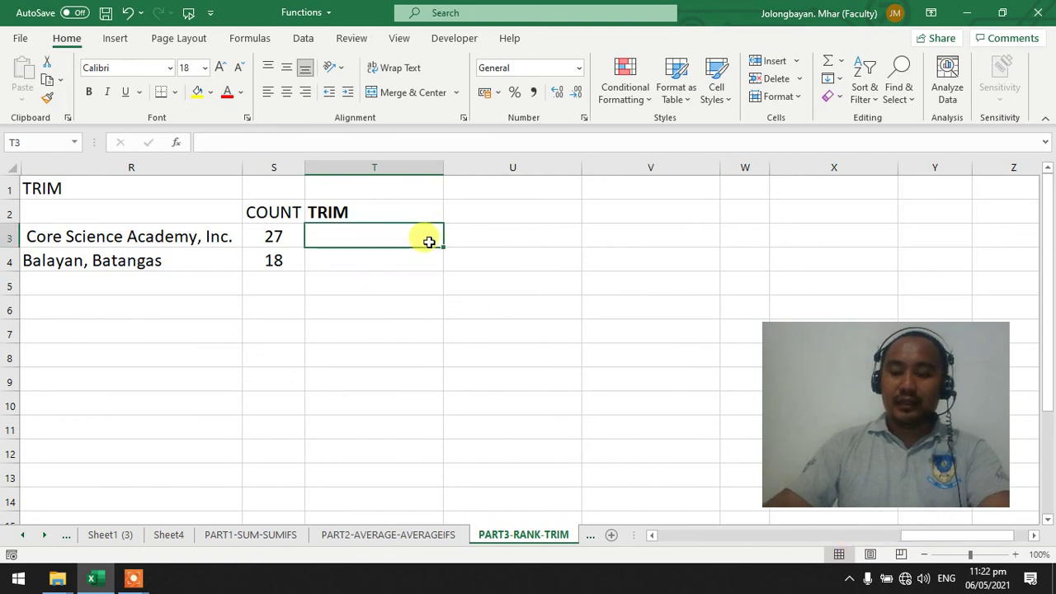
Step: Examine the source text in R3 and R4 for extra leading or trailing spaces
key("Left")
key("Left")
key("Home")
key("Right")
key("Right")
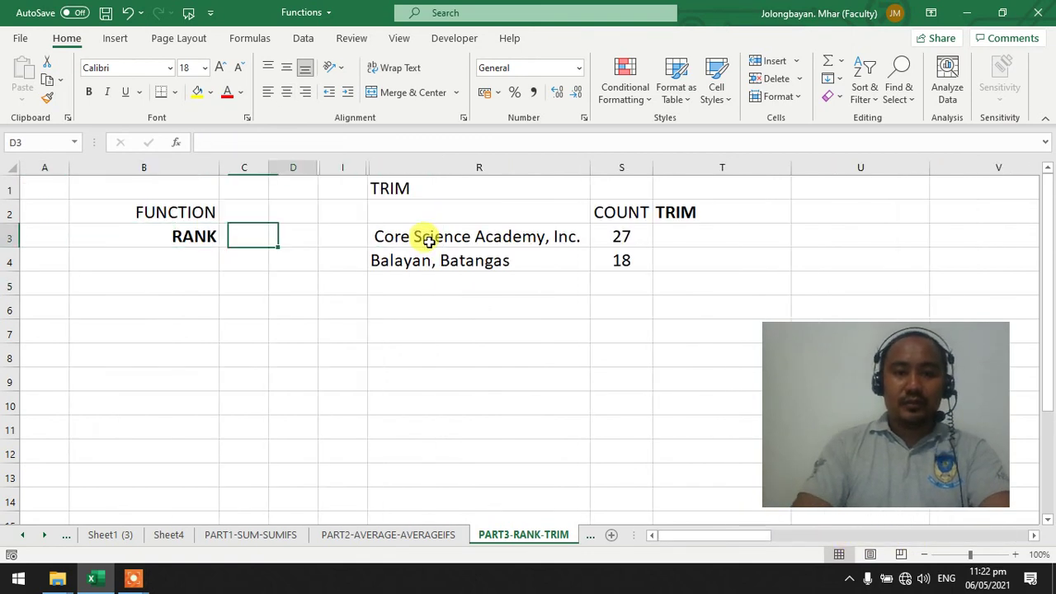
key("Right")
key("Right")
key("Right")
key("Right")
key("Left")
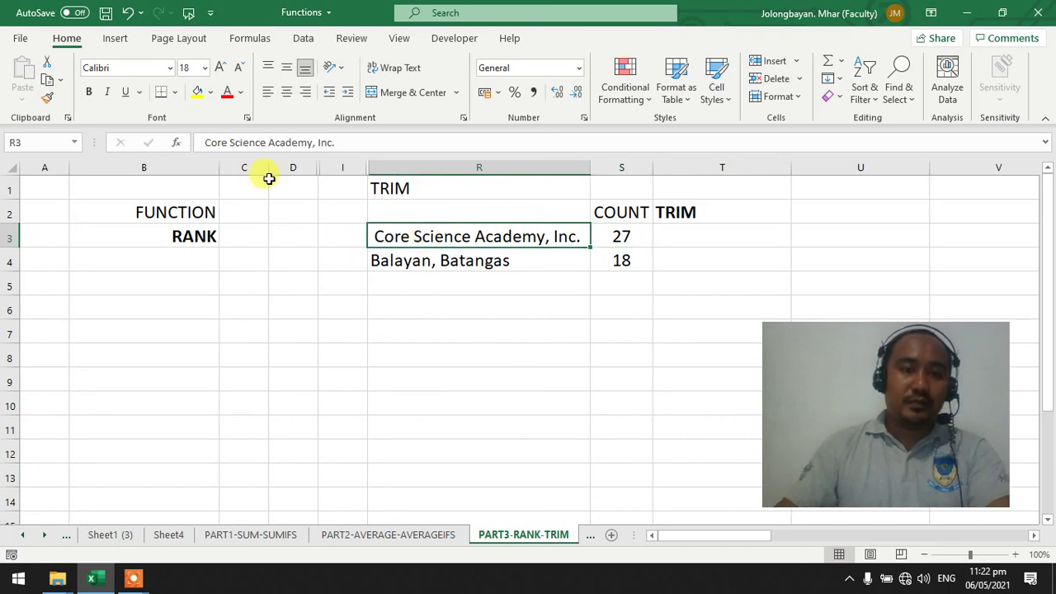
left_click(342, 142)
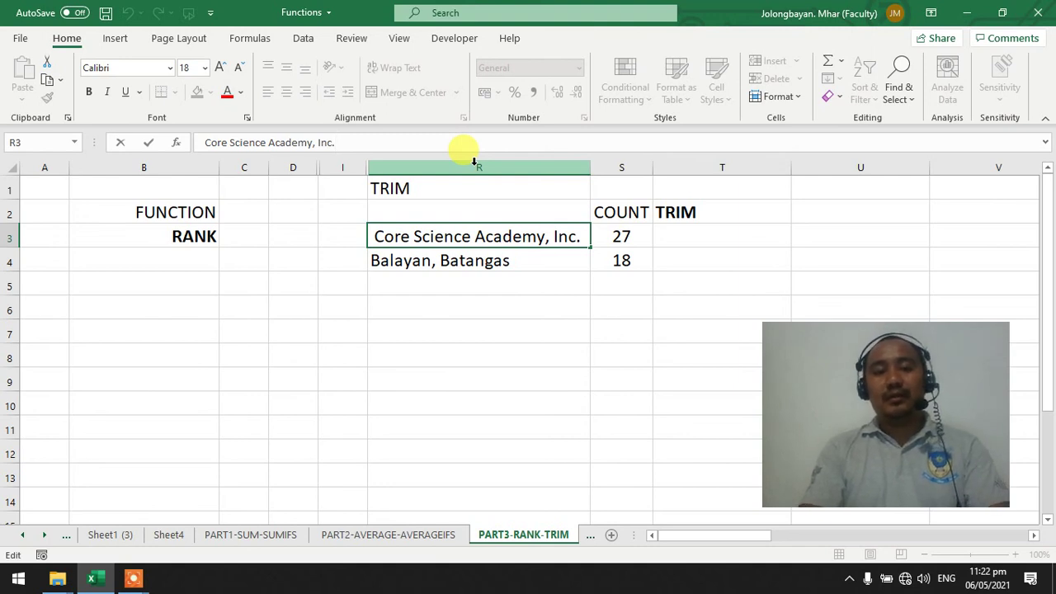
double_click(532, 262)
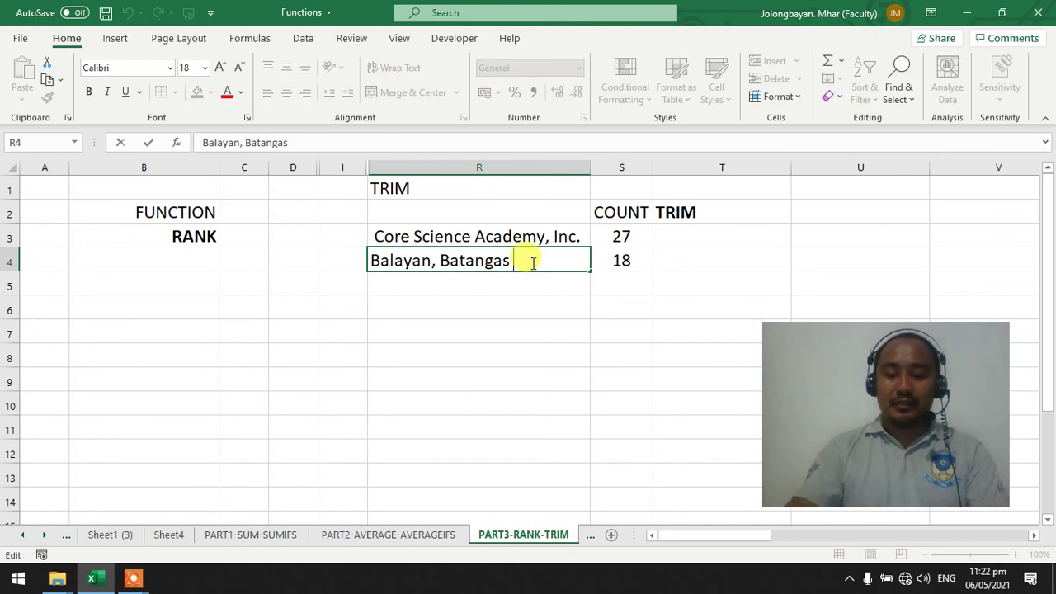
key("Return")
Step: Recheck the spacing of the text in R3 and R4 and inspect the character count formulas in the COUNT column
key("Up")
key("Up")
key("Right")
key("Left")
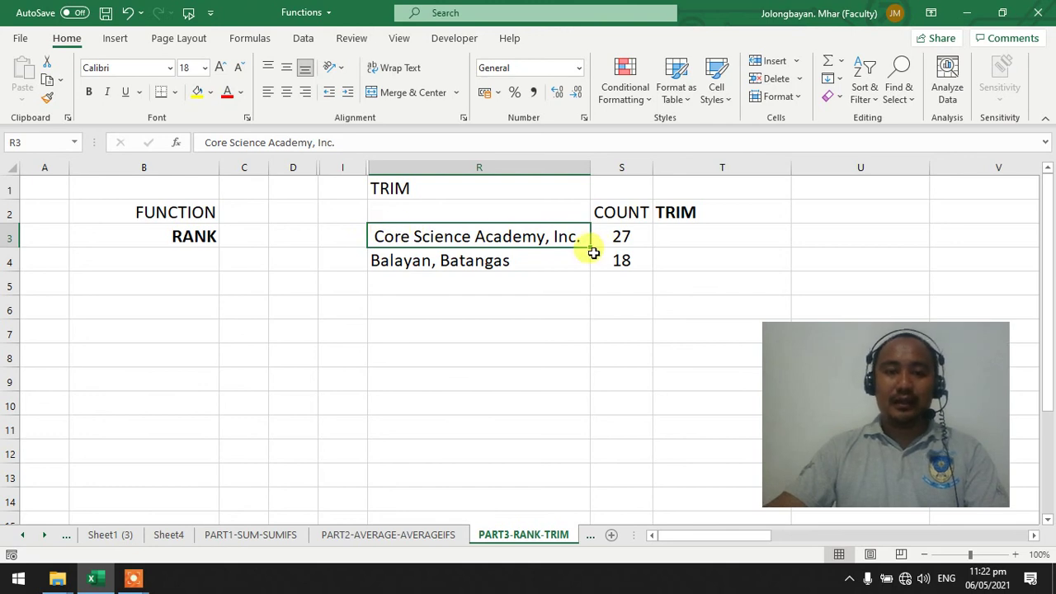
double_click(376, 236)
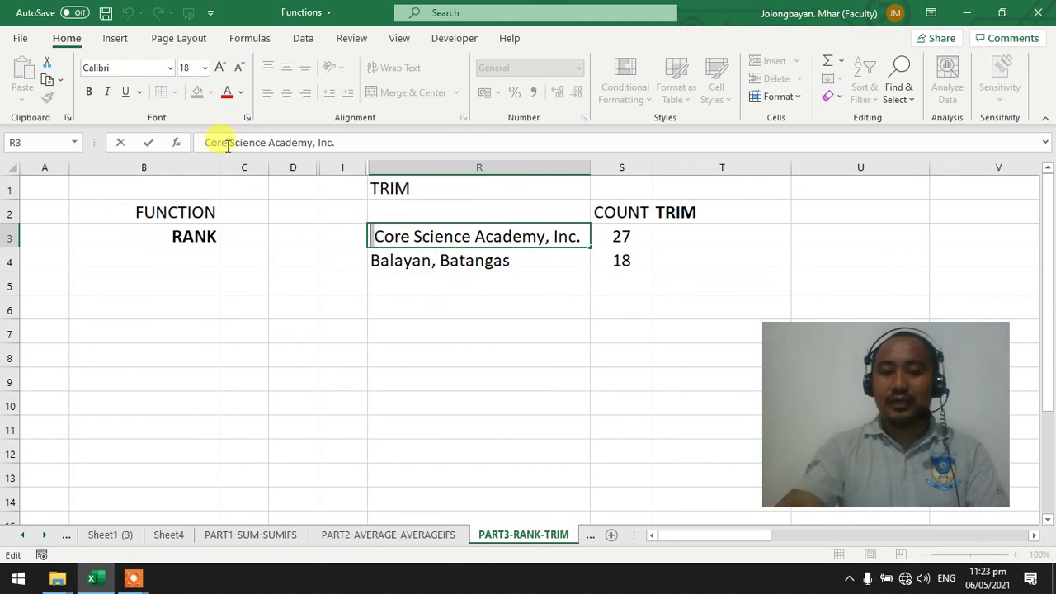
key("Return")
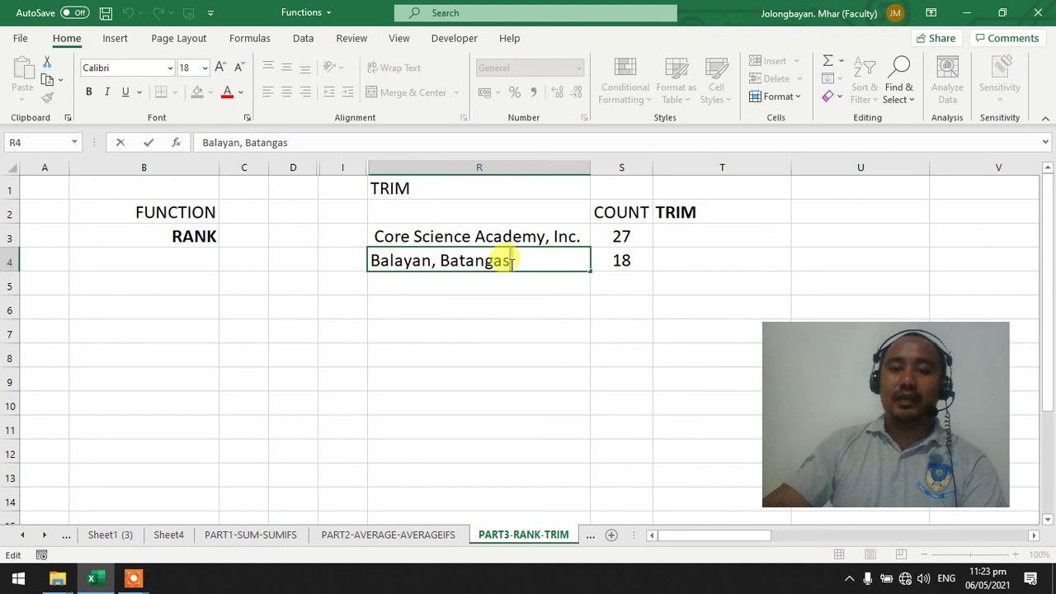
left_click(714, 234)
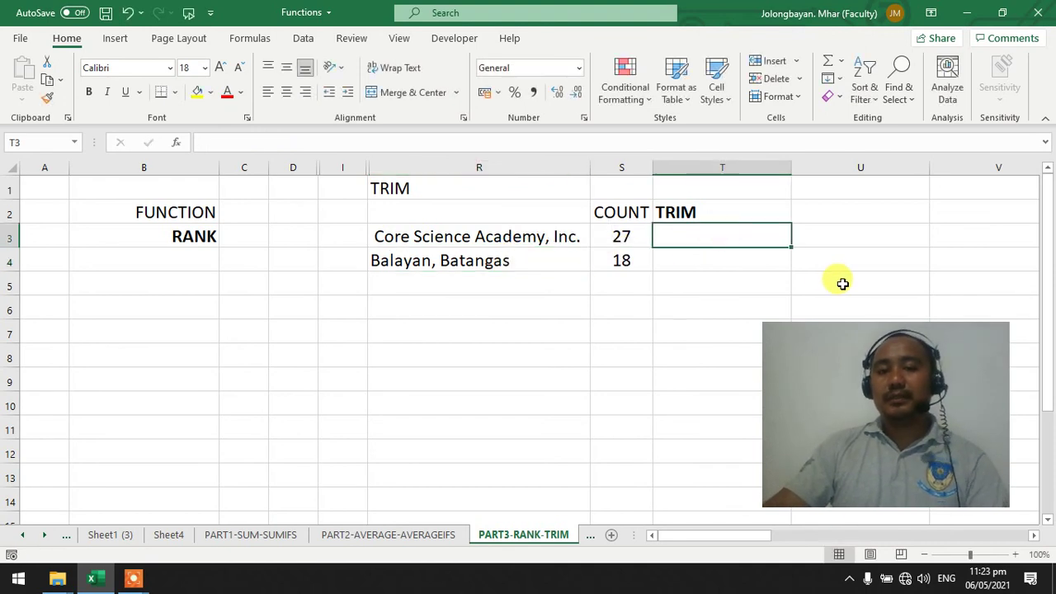
left_click(635, 239)
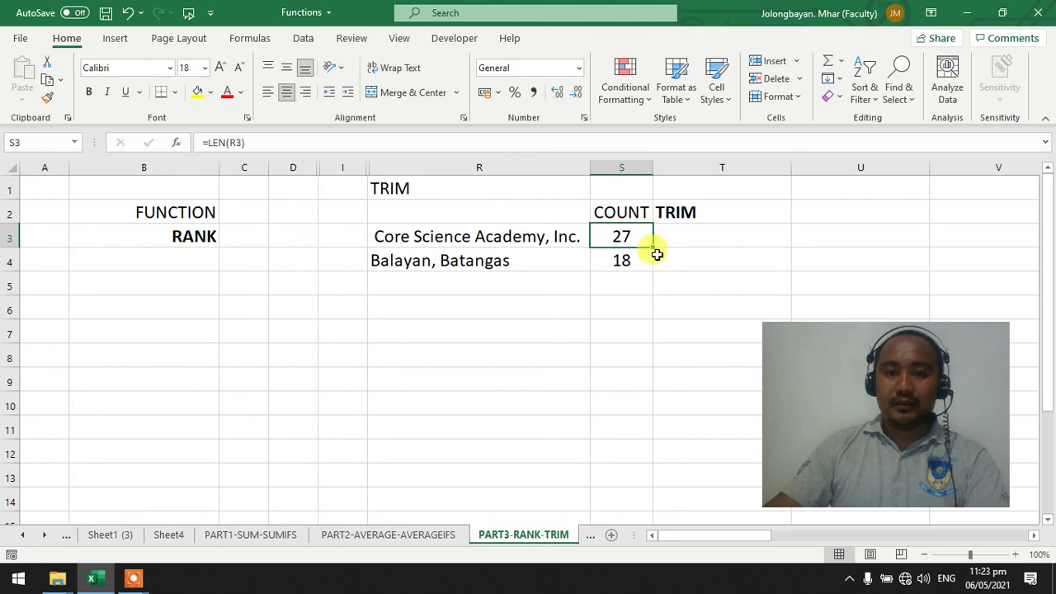
left_click_drag(627, 239, 625, 255)
Step: Enter =TRIM(R3) in T3 and fill the formula down to T4 to remove the extra spaces
left_click(659, 236)
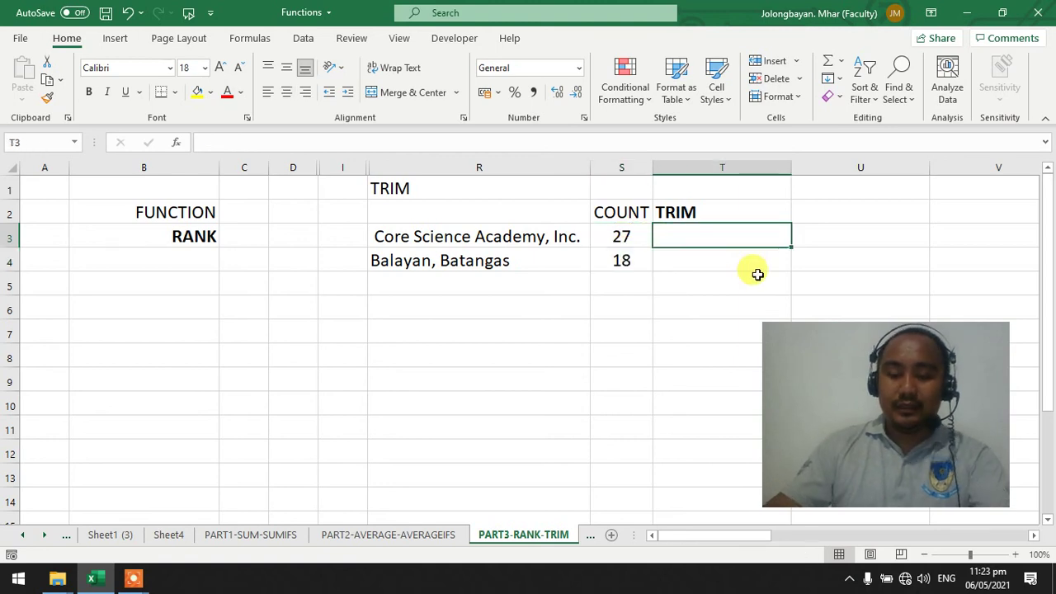
type("=tr")
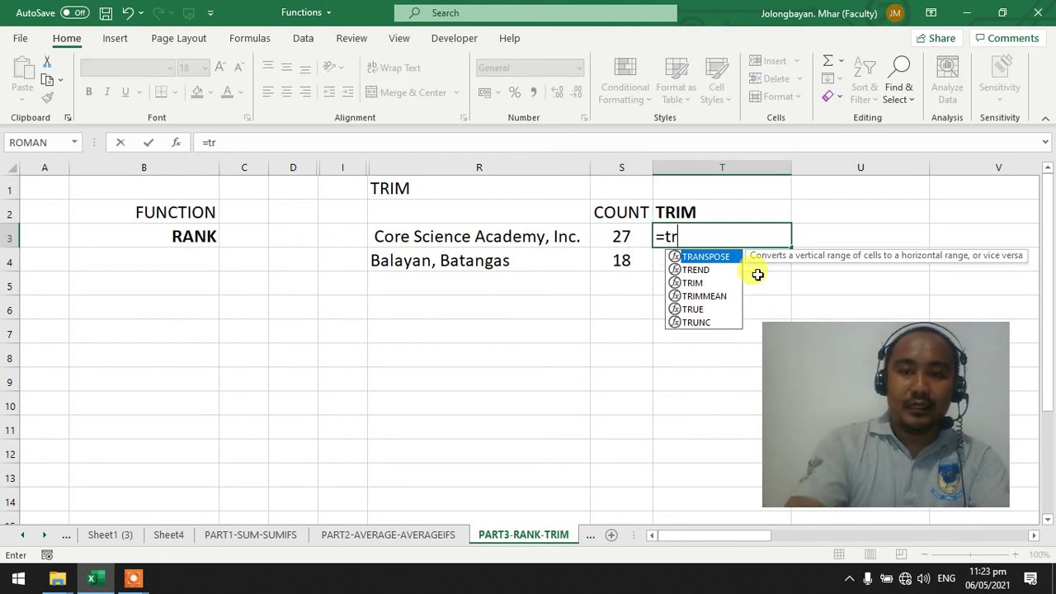
key("Down")
key("Down")
key("Tab")
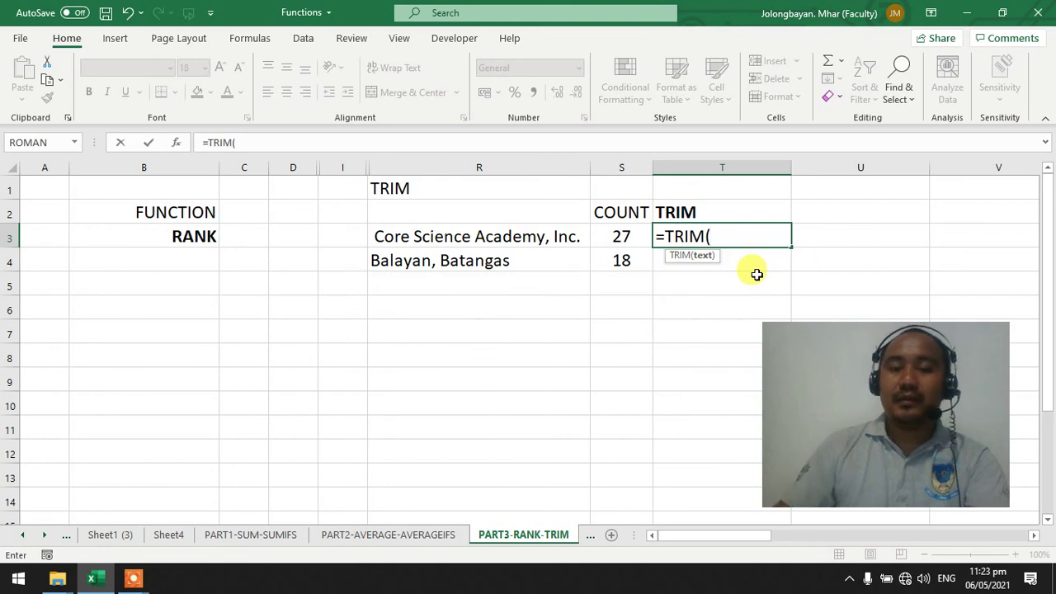
left_click(515, 237)
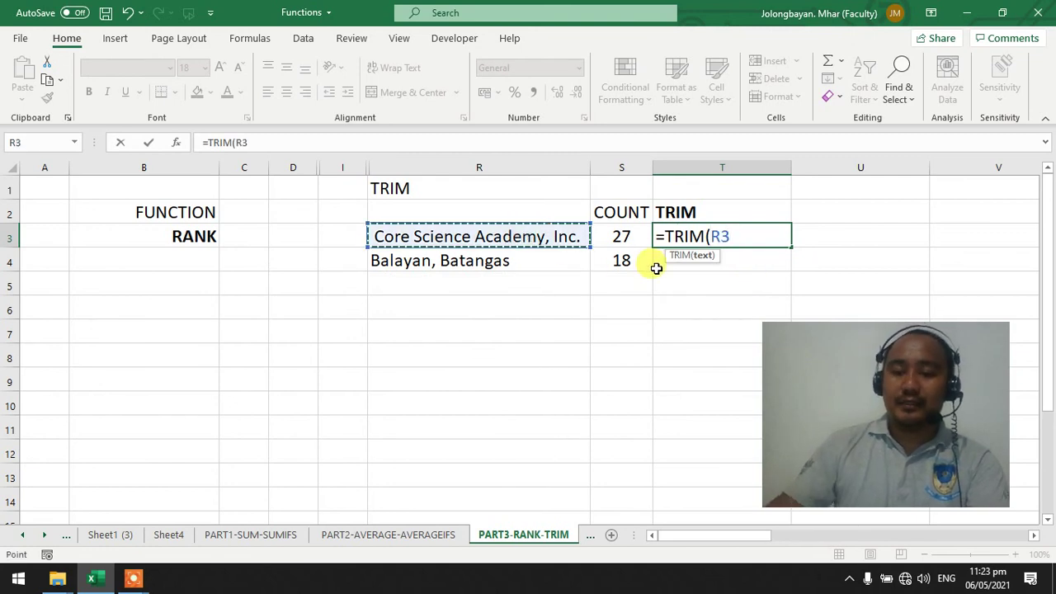
key("Return")
left_click(748, 237)
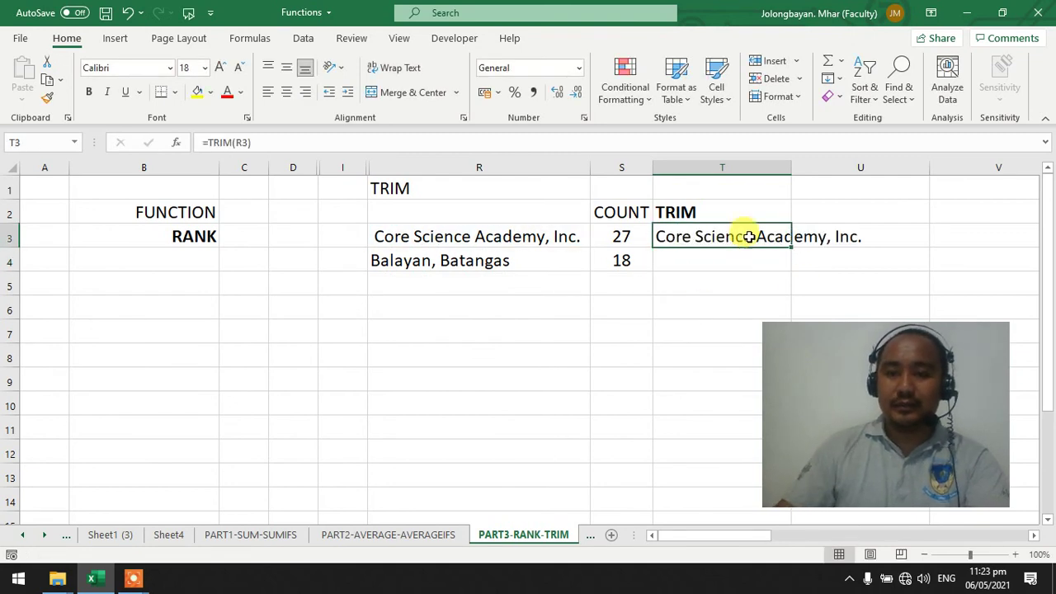
left_click_drag(793, 273, 800, 277)
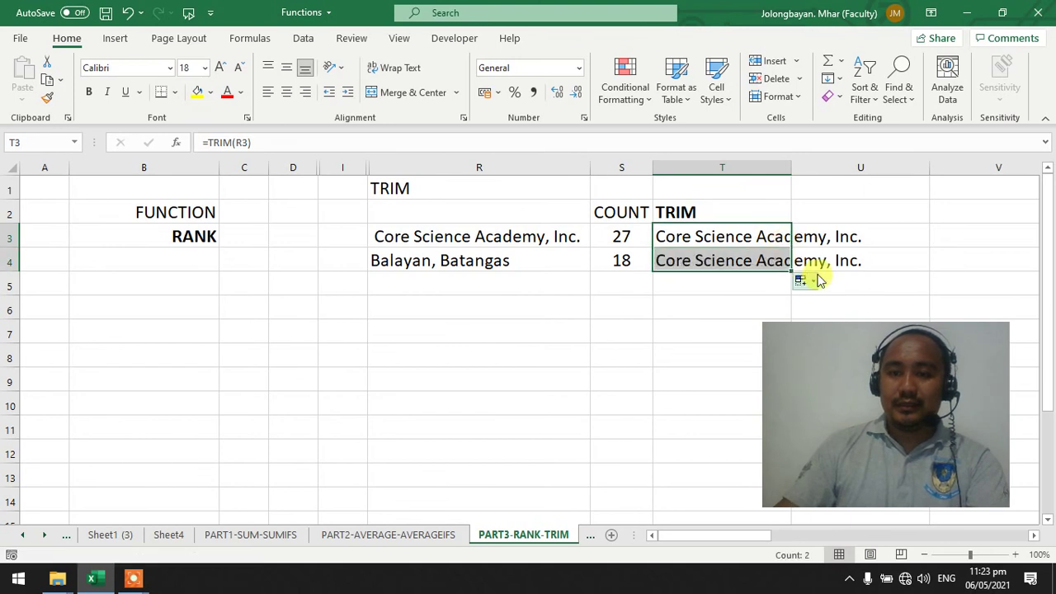
Step: Enter =LEN(T3) in V3 and fill it down to V4 to count the characters of the trimmed text
left_click(979, 232)
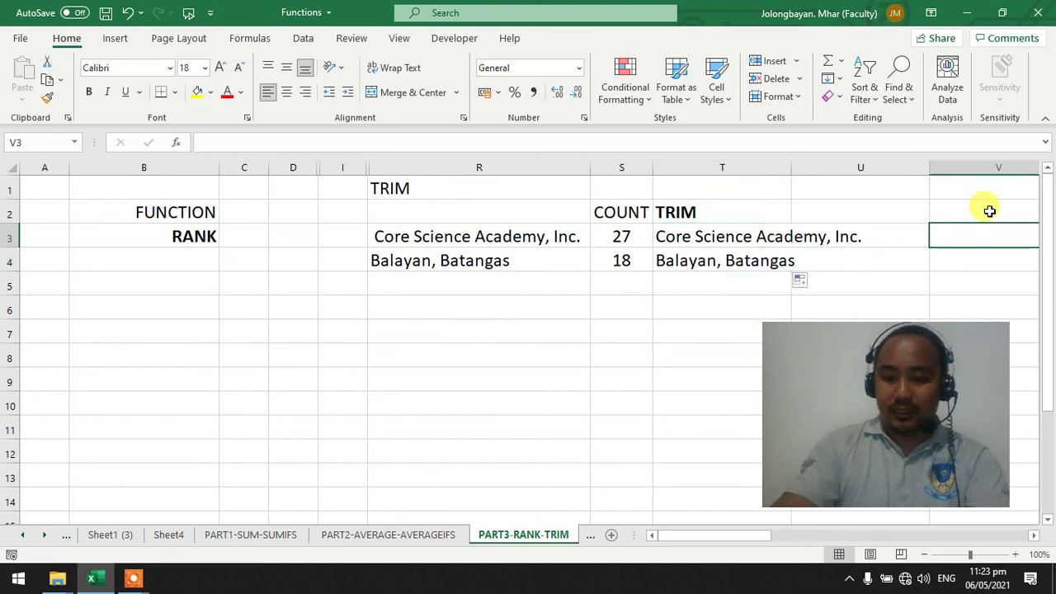
type("=len")
key("Tab")
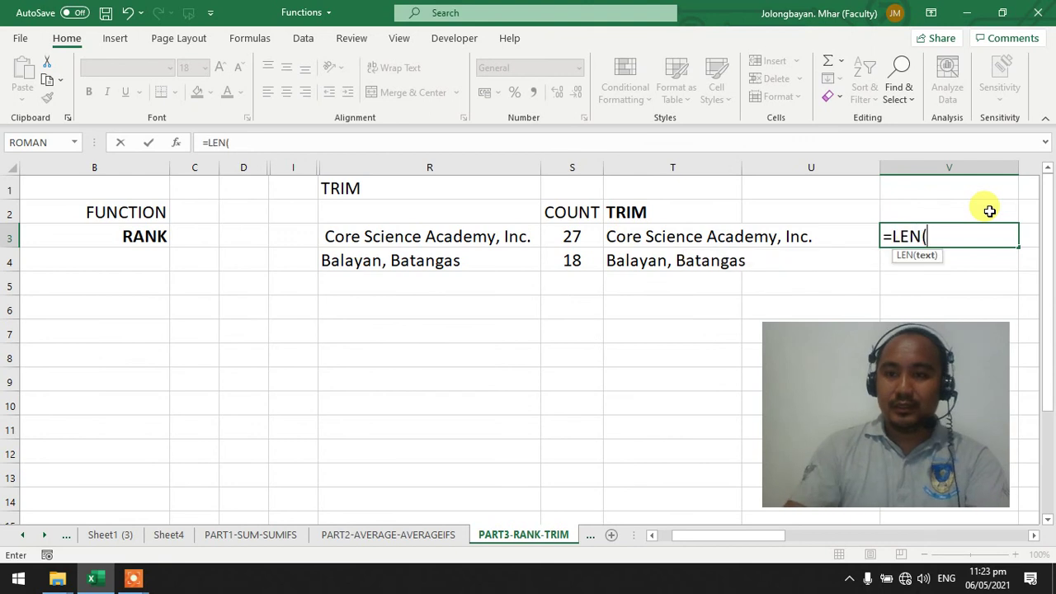
left_click(711, 239)
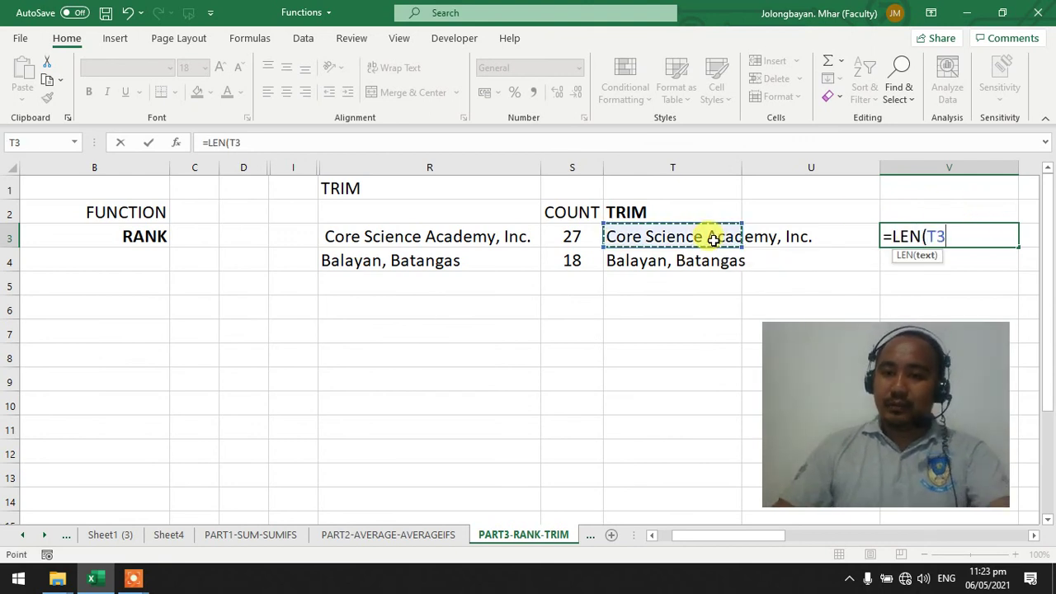
key("Return")
left_click(943, 238)
left_click_drag(1016, 248, 867, 289)
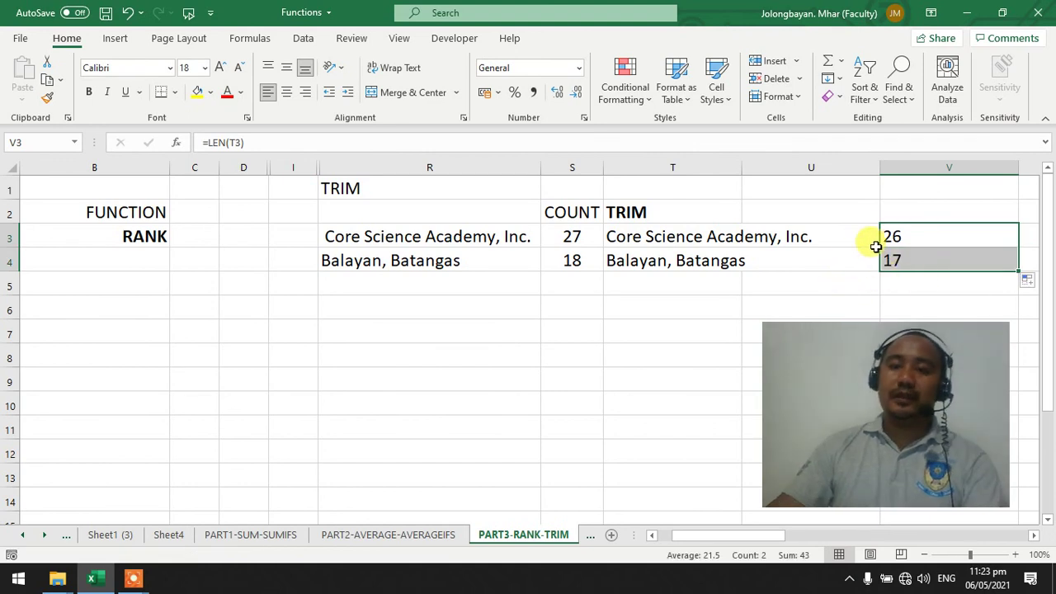
Step: Review the TRIM formulas and trimmed text in T3:T4 against the original text and character counts
left_click(722, 237)
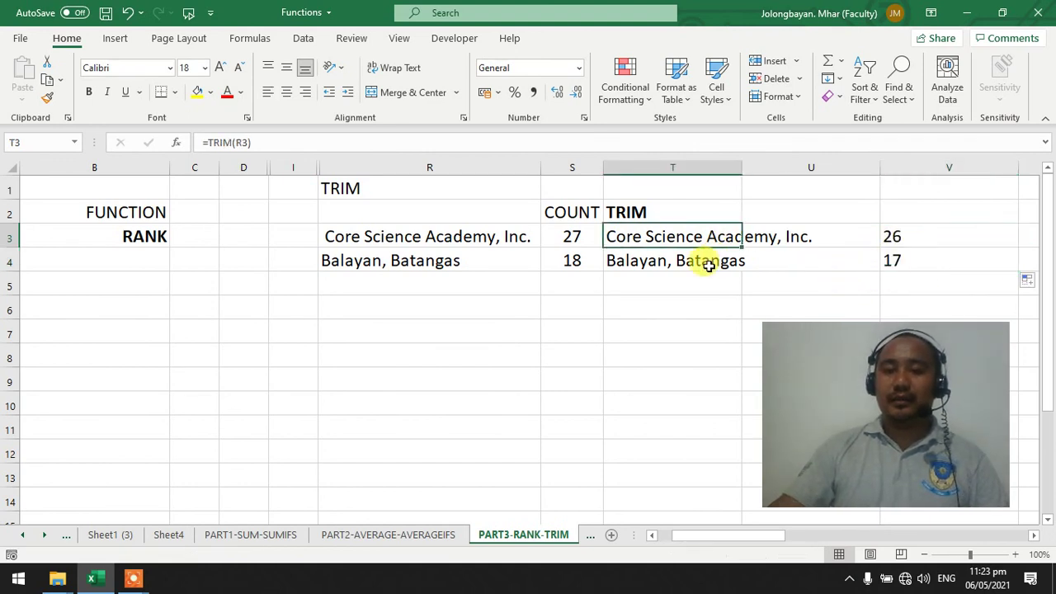
left_click(702, 262)
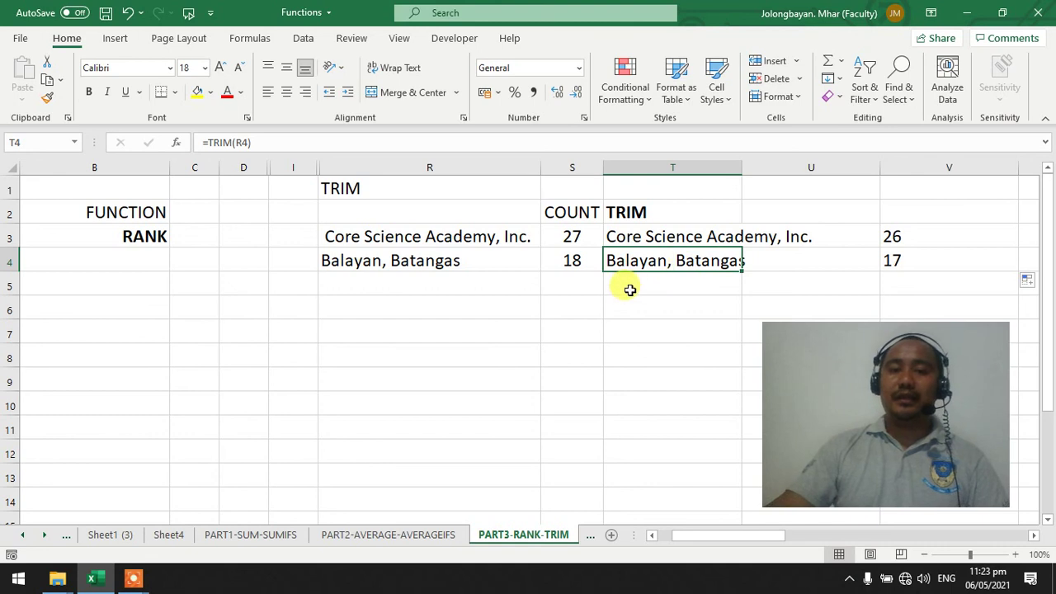
left_click_drag(636, 237, 635, 252)
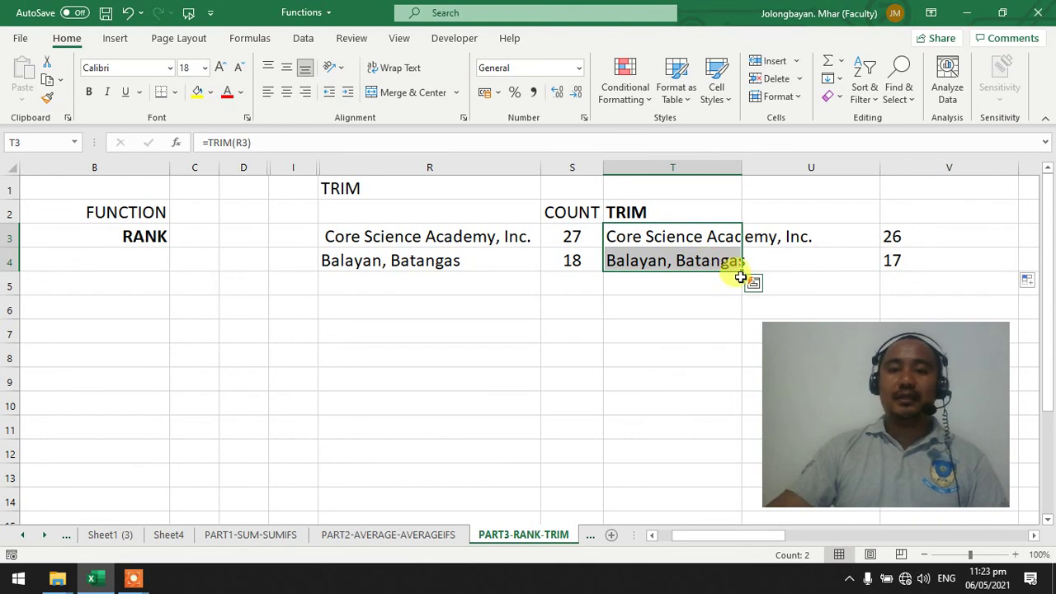
left_click_drag(691, 239, 699, 260)
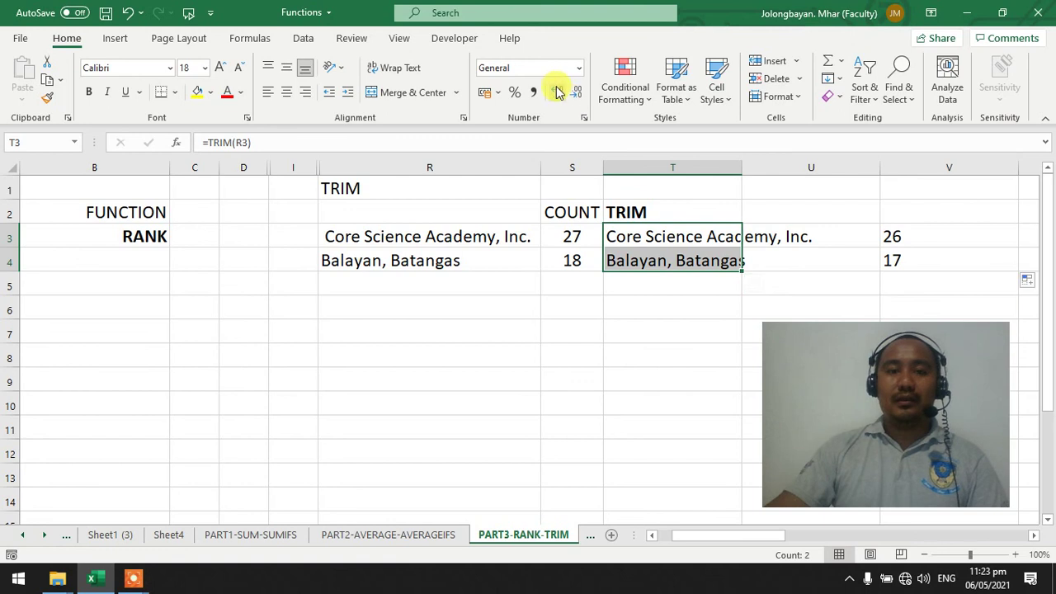
Step: Browse the drop-down list of function names in cell B3 under FUNCTION
left_click(304, 39)
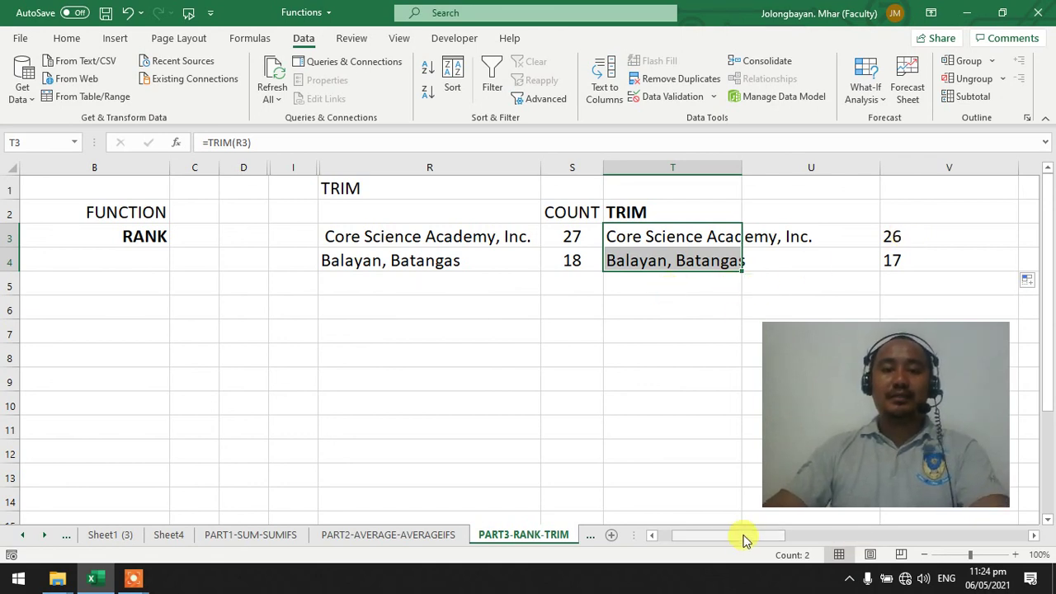
left_click_drag(745, 538, 715, 536)
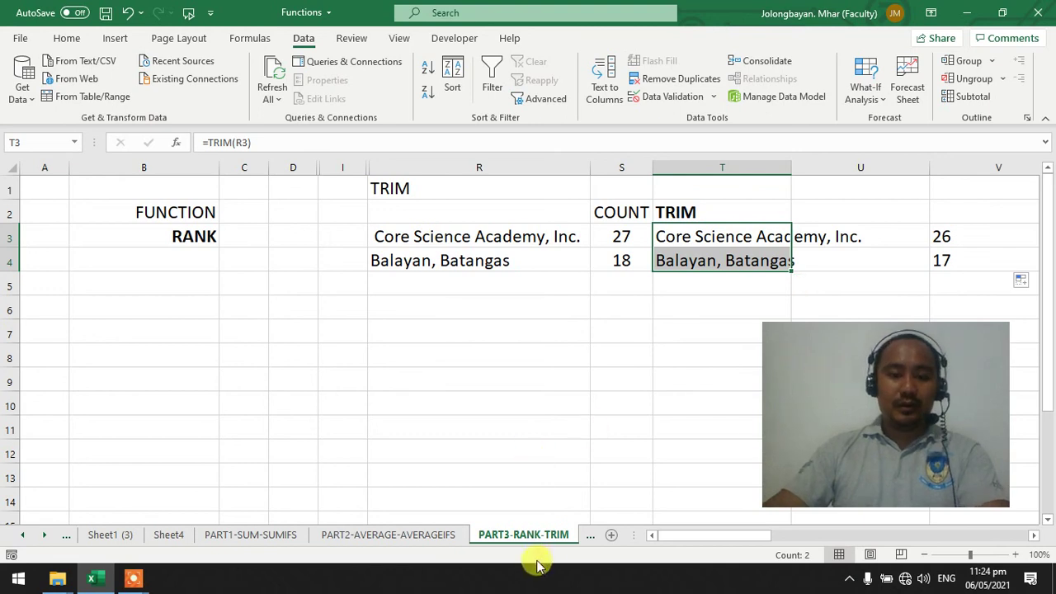
left_click(198, 236)
left_click(225, 238)
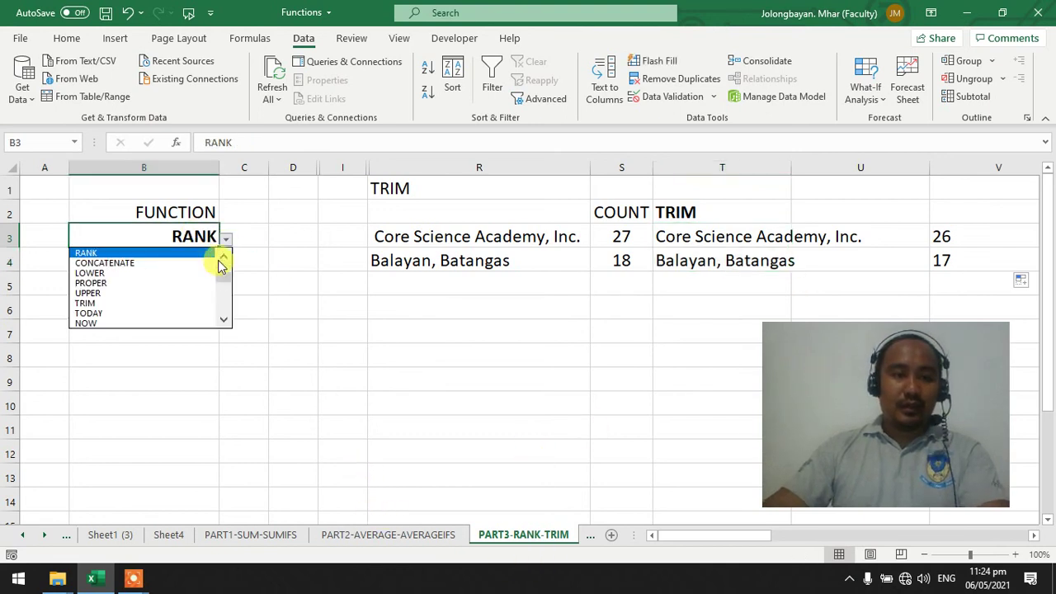
scroll(225, 281, "up", 1)
scroll(225, 280, "up", 4)
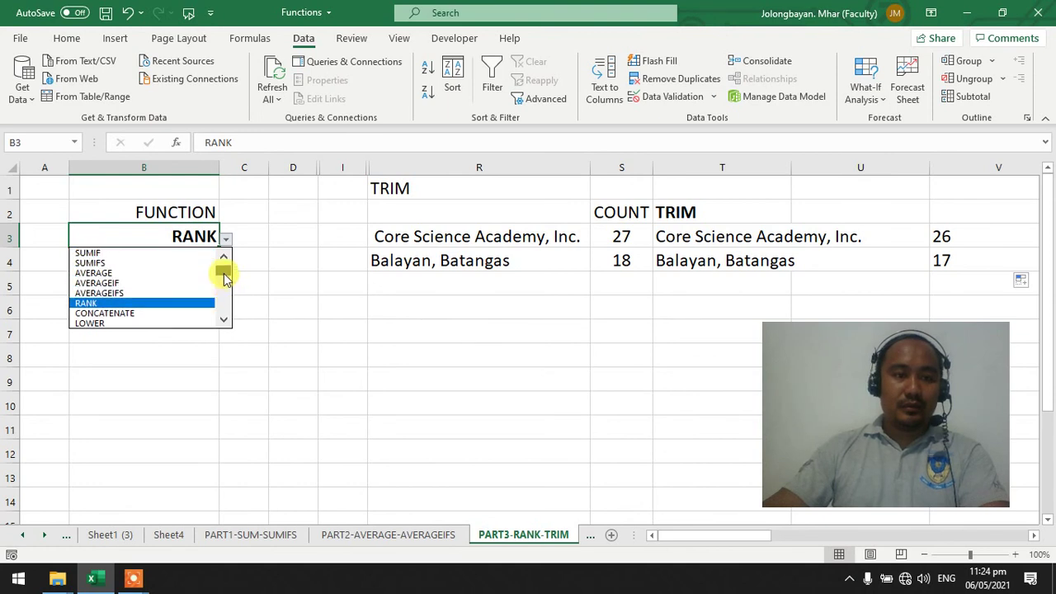
scroll(225, 279, "down", 3)
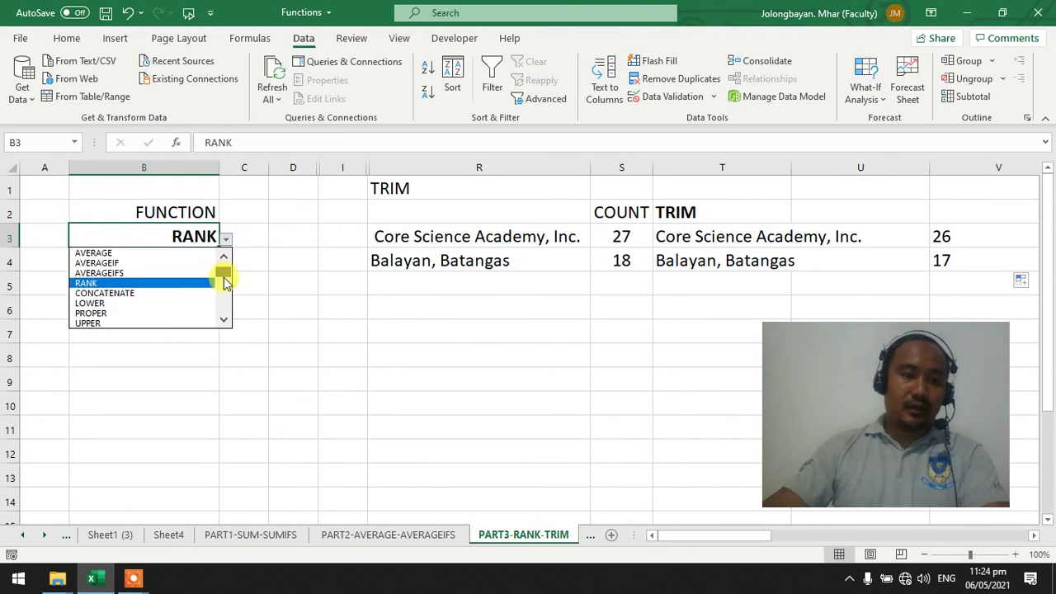